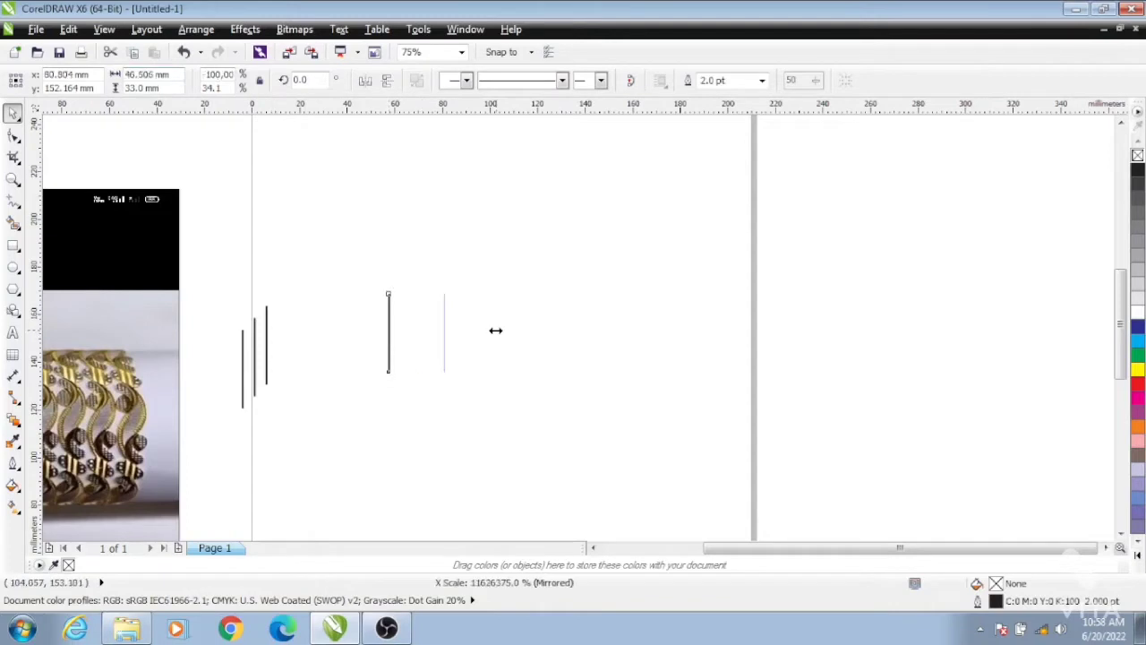
- Place vertical guidelines at about 84 mm and 104 mm, and move the bangle photo beside them
key(Escape)
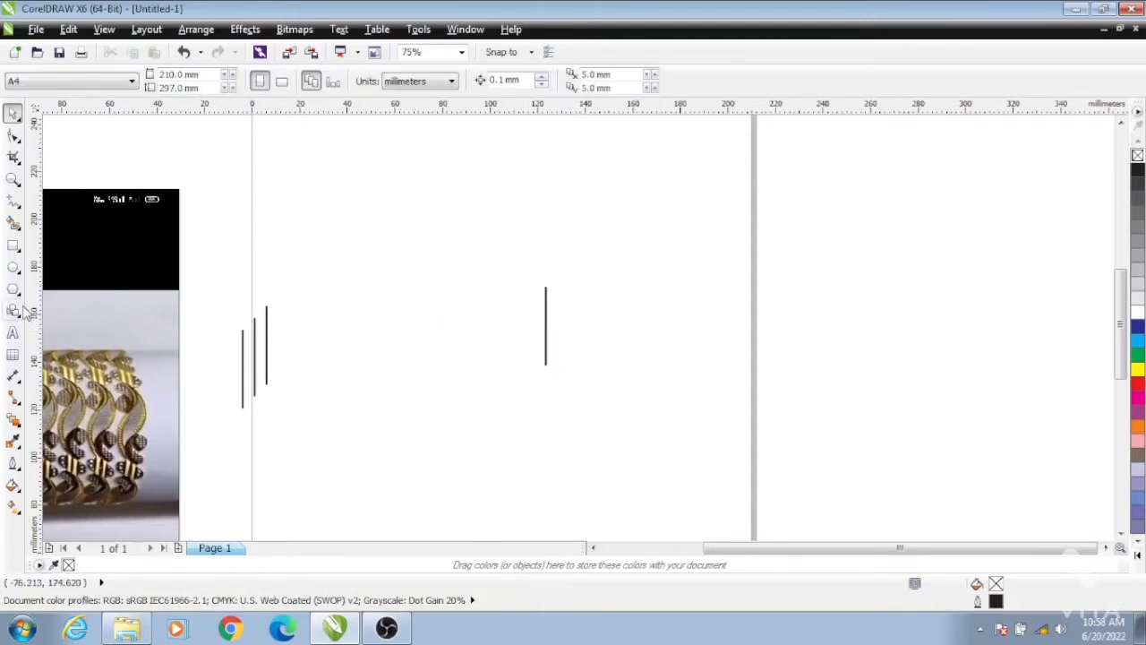
drag(21, 310, 452, 394)
drag(47, 262, 274, 270)
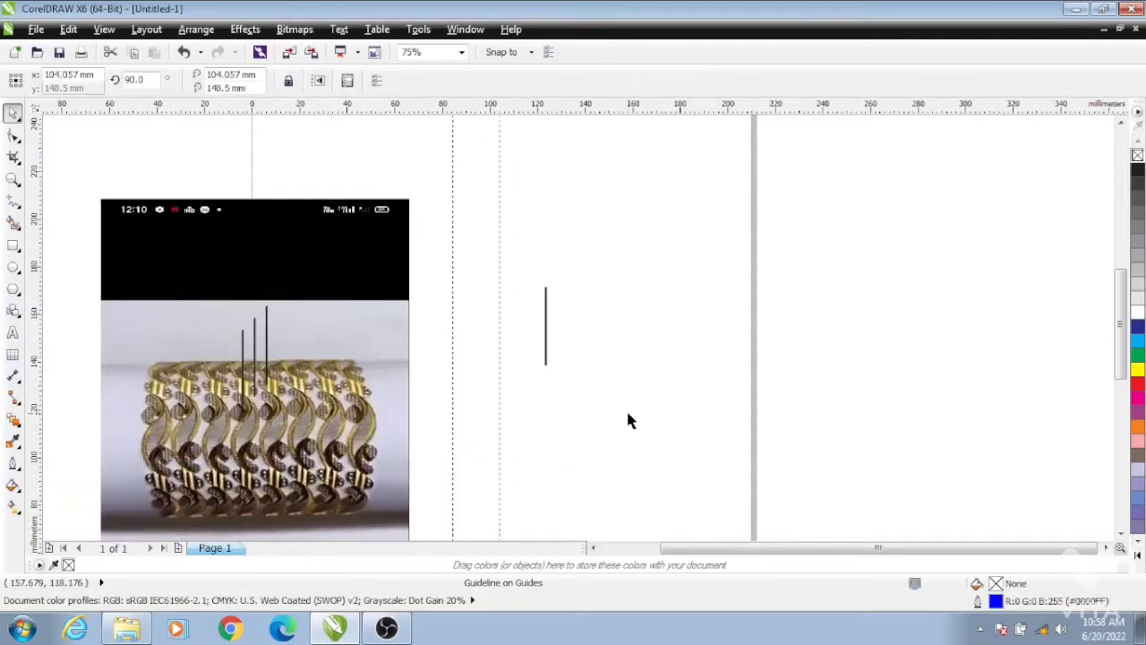
- Move the free vertical line between the two guidelines and try to convert it to a curve and bend it
scroll(564, 364, up, 3)
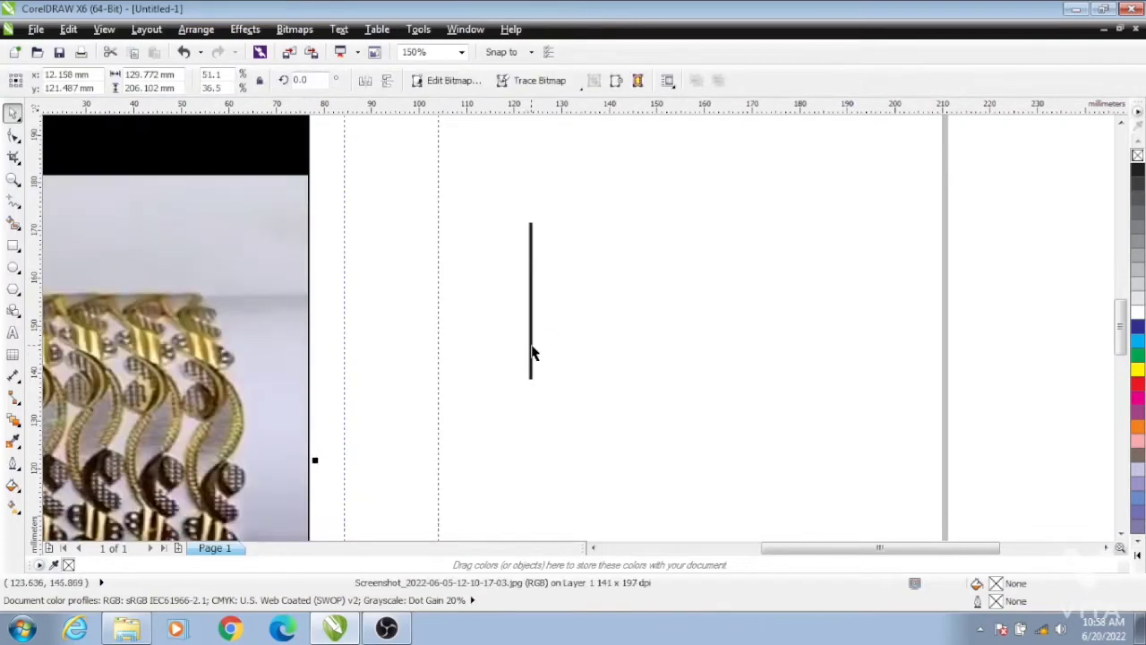
drag(532, 352, 389, 359)
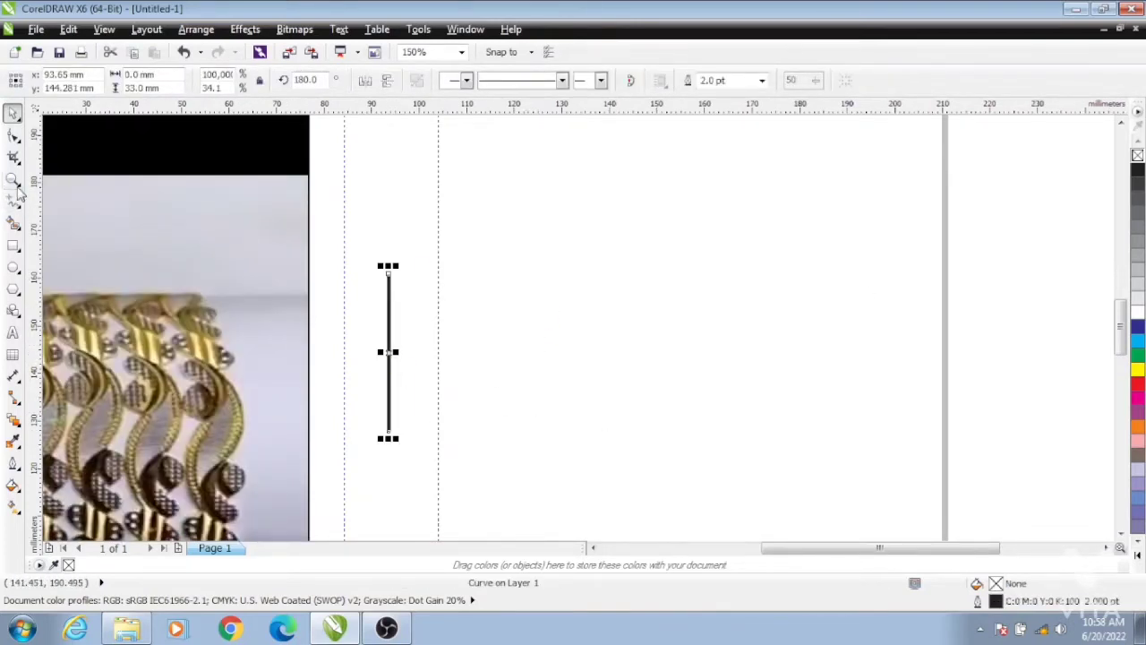
click(14, 134)
right_click(387, 355)
click(435, 148)
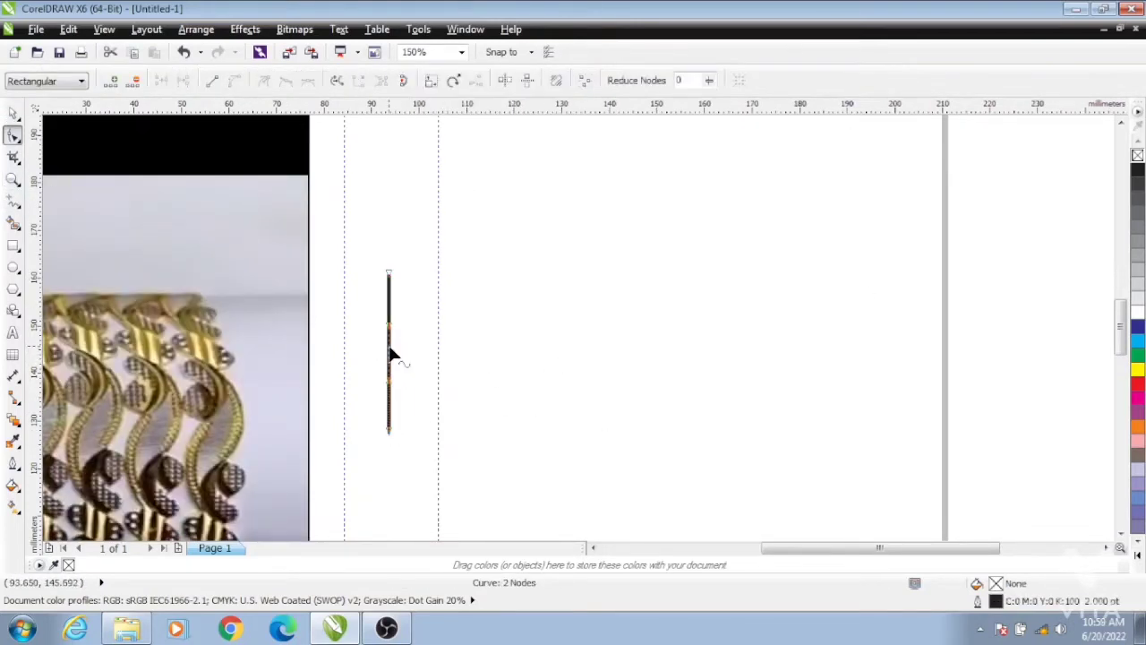
mouse_move(388, 347)
mouse_down()
mouse_move(371, 350)
mouse_move(389, 350)
mouse_up()
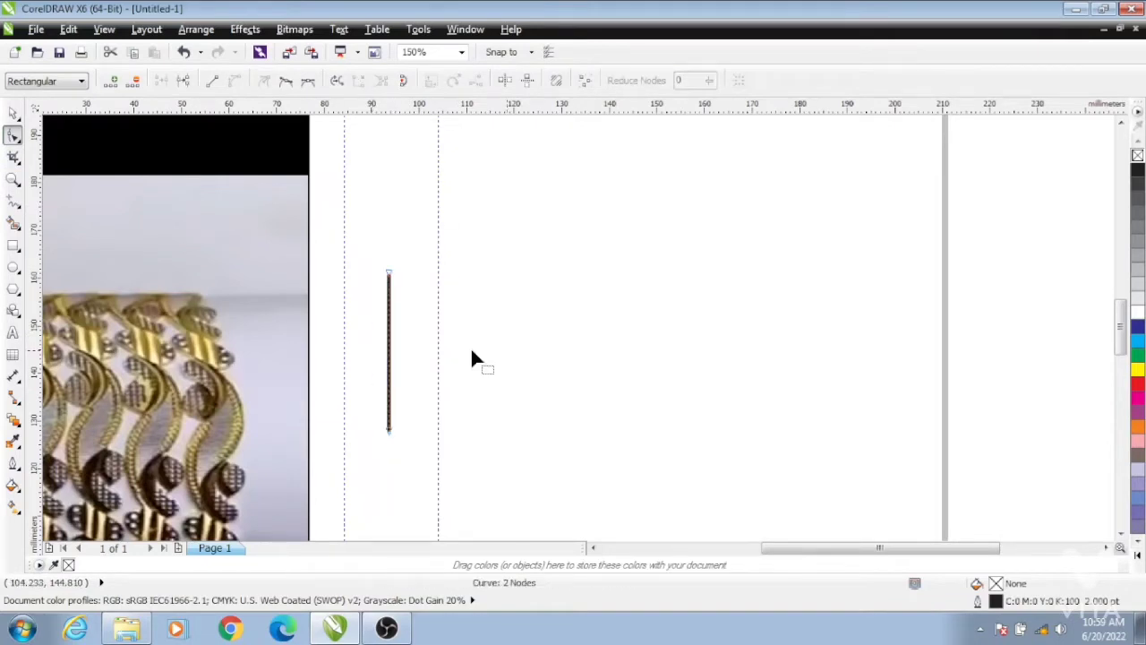
key(space)
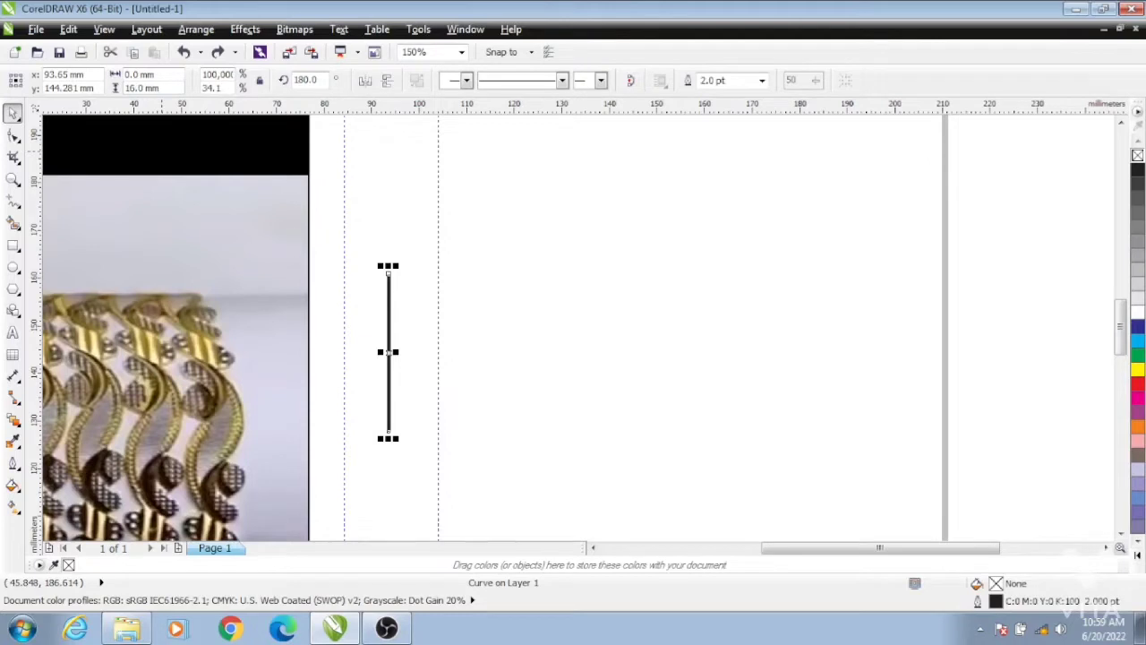
- Set the line's height to 16.5 mm and place a duplicate of it in the empty area beyond the guidelines
key(Return)
click(476, 371)
scroll(391, 358, up, 1)
scroll(233, 385, down, 1)
click(311, 379)
key(ctrl+d)
drag(332, 349, 533, 331)
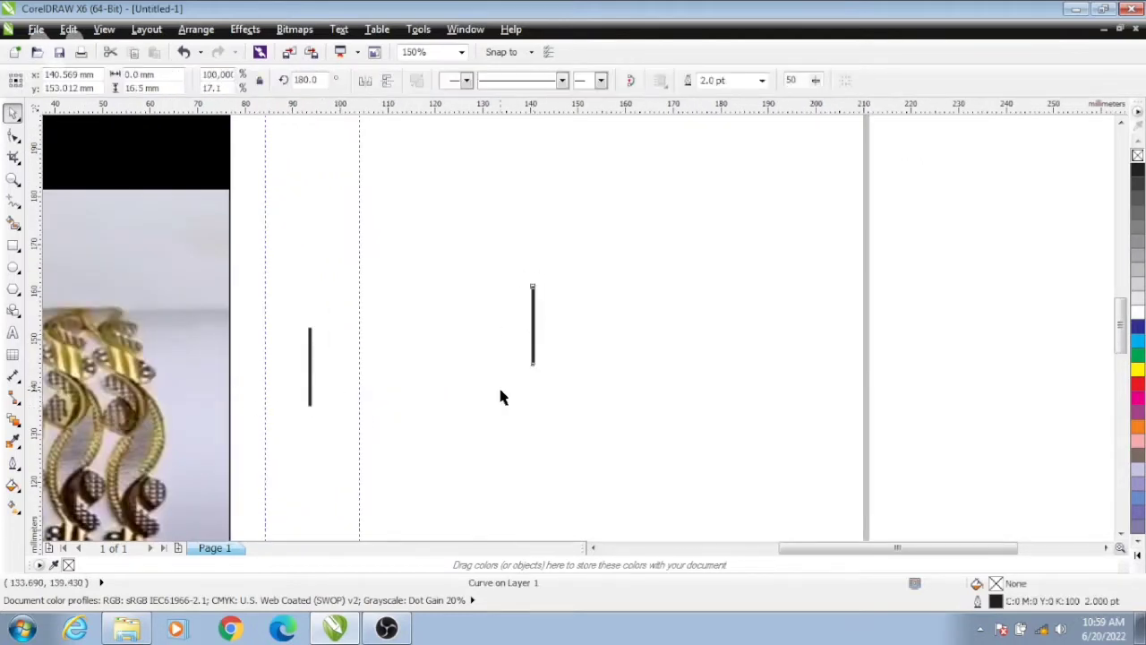
- Try to convert the 16.5 mm line between the guidelines to a curve and bend it at its middle
click(310, 366)
right_click(310, 366)
click(17, 139)
click(67, 135)
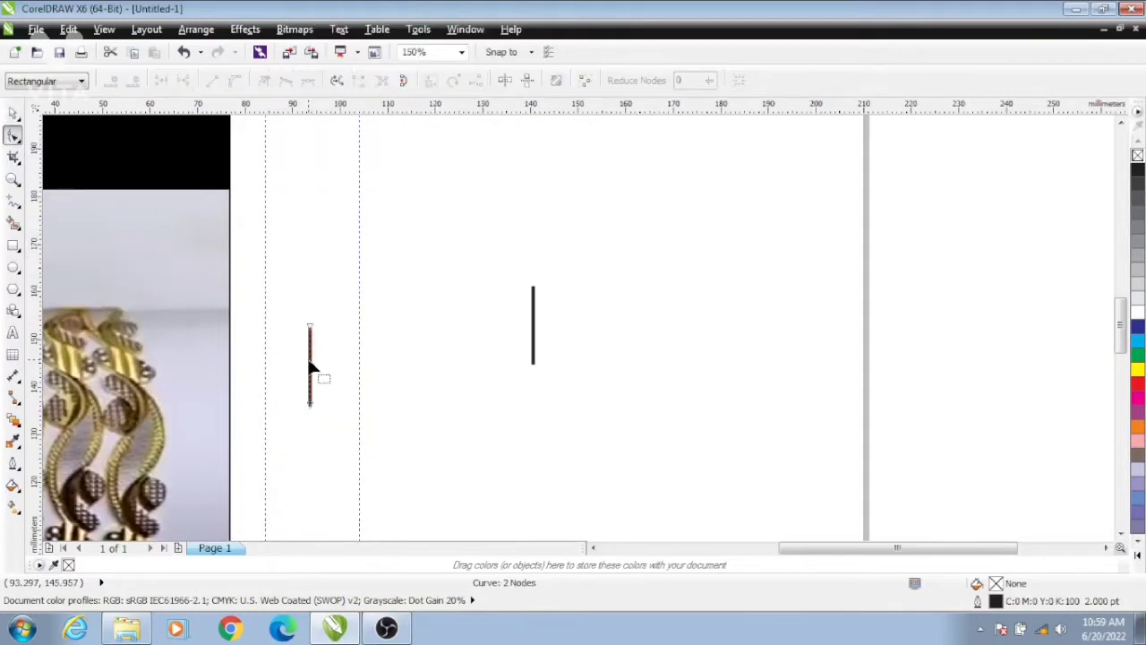
right_click(310, 366)
scroll(310, 369, up, 3)
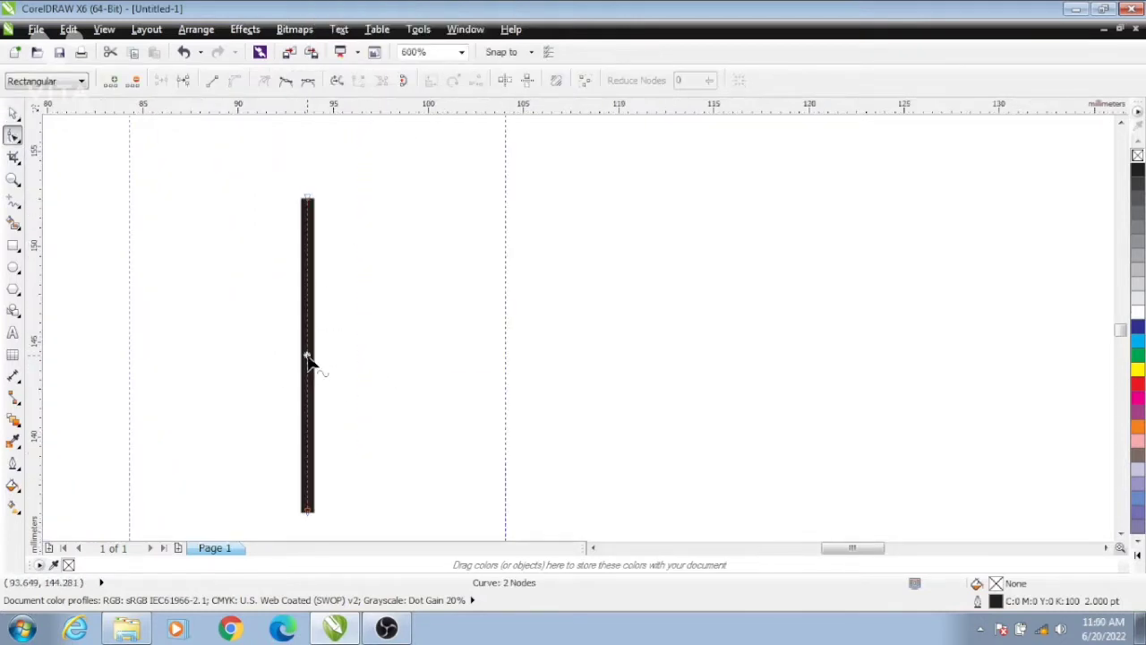
mouse_move(307, 358)
mouse_down()
mouse_move(238, 361)
mouse_move(307, 365)
mouse_up()
scroll(227, 360, down, 2)
- Undo the last edit and try again to reshape the line between the guidelines as a curve
click(12, 115)
right_click(330, 380)
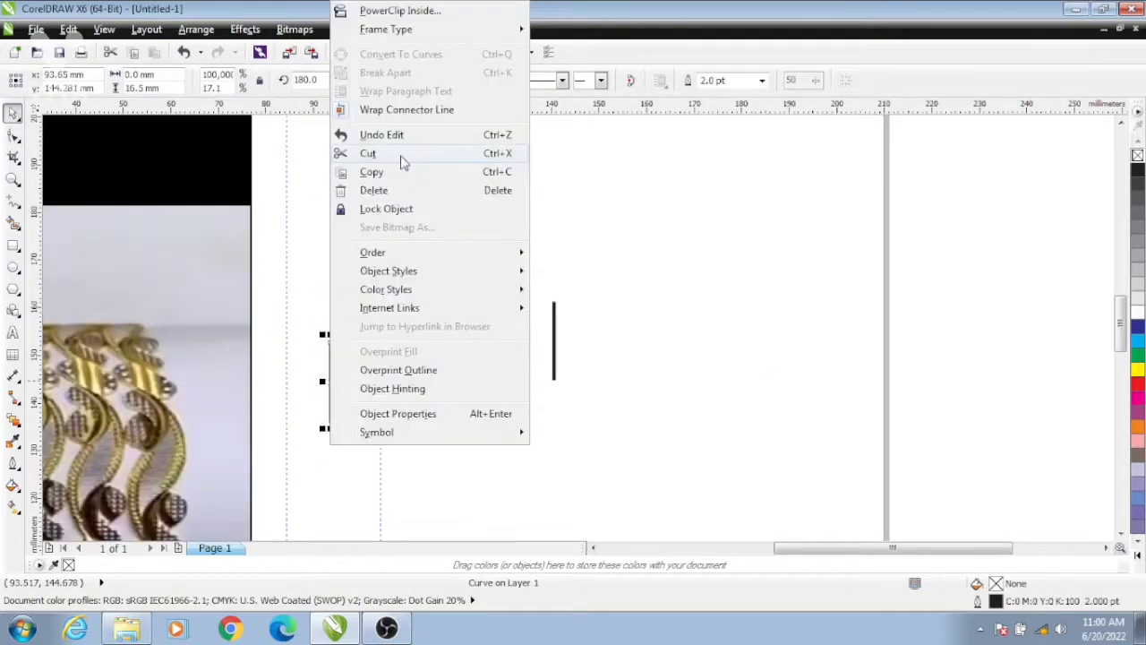
click(403, 137)
click(14, 136)
scroll(323, 384, up, 1)
mouse_move(323, 384)
mouse_down()
mouse_move(284, 379)
mouse_move(327, 388)
mouse_move(287, 390)
mouse_move(324, 405)
mouse_up()
mouse_move(325, 349)
mouse_down()
mouse_move(293, 348)
mouse_move(325, 350)
mouse_up()
key(space)
key(space)
key(space)
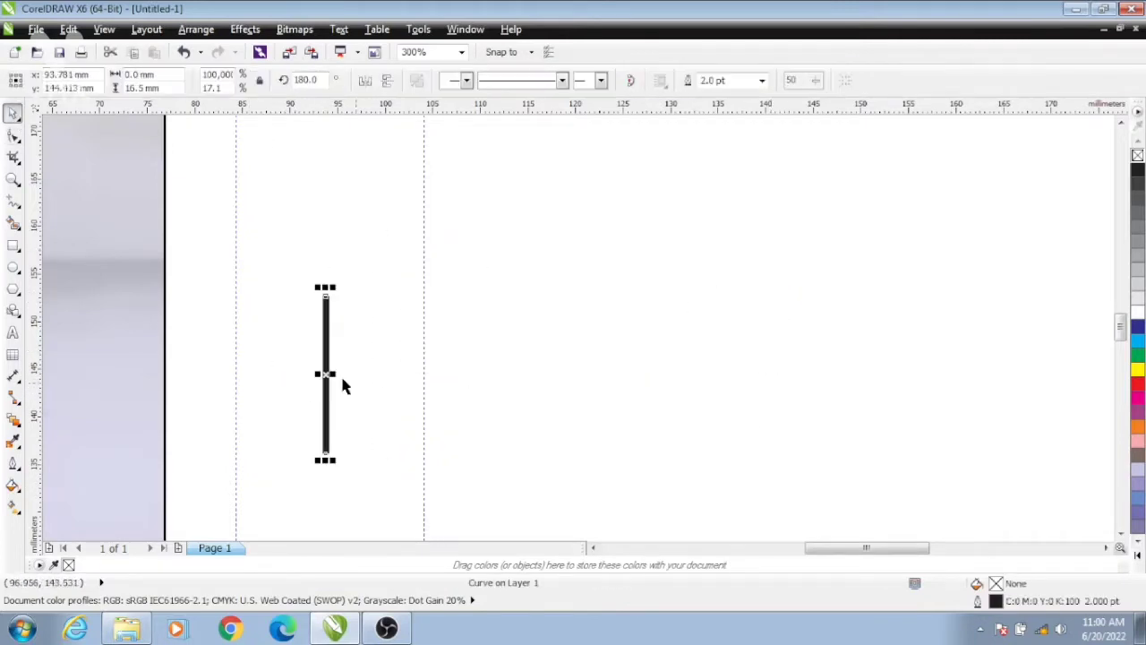
key(space)
right_click(324, 376)
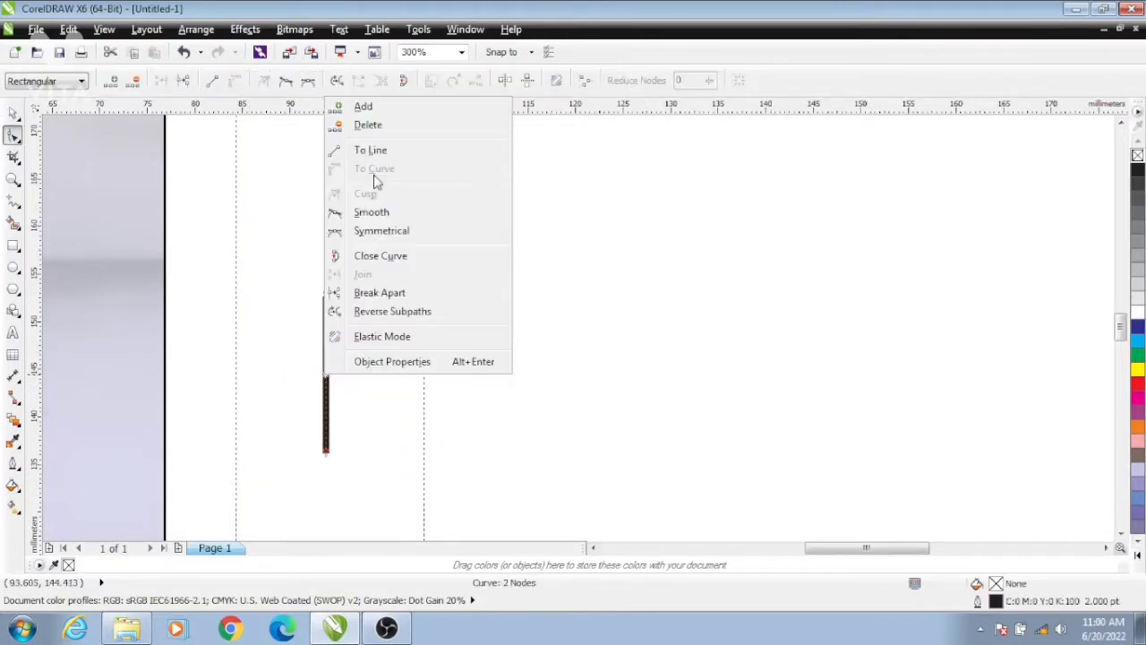
click(286, 206)
- Try once more to reshape the line between the guidelines, and delete the line
mouse_move(324, 374)
mouse_down()
mouse_move(305, 376)
mouse_move(325, 374)
mouse_up()
mouse_move(325, 295)
mouse_down()
mouse_move(299, 303)
mouse_move(325, 308)
mouse_move(458, 486)
mouse_up()
key(space)
click(346, 295)
key(Delete)
- Draw a new vertical line between the guidelines with a 3.0 pt outline and set its height to 16.5 mm
click(18, 205)
click(68, 202)
click(327, 274)
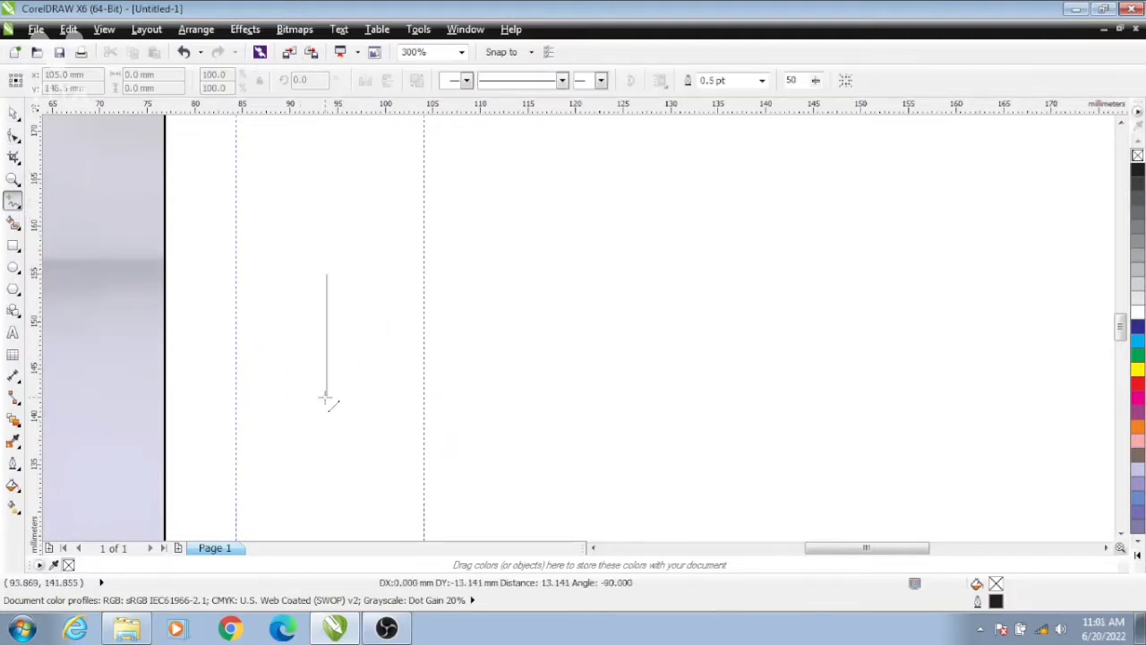
click(325, 397)
click(762, 80)
click(720, 177)
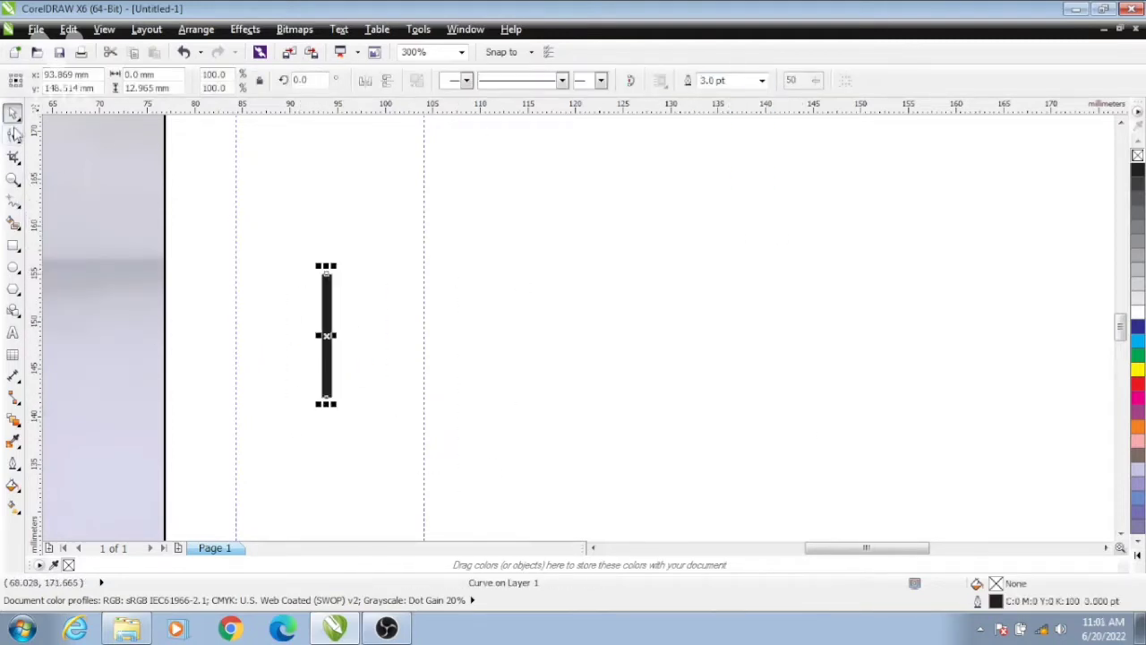
text(16.)
key(Return)
- Convert the new line to a curve and bend it into an even arc bulging toward the photo
click(13, 135)
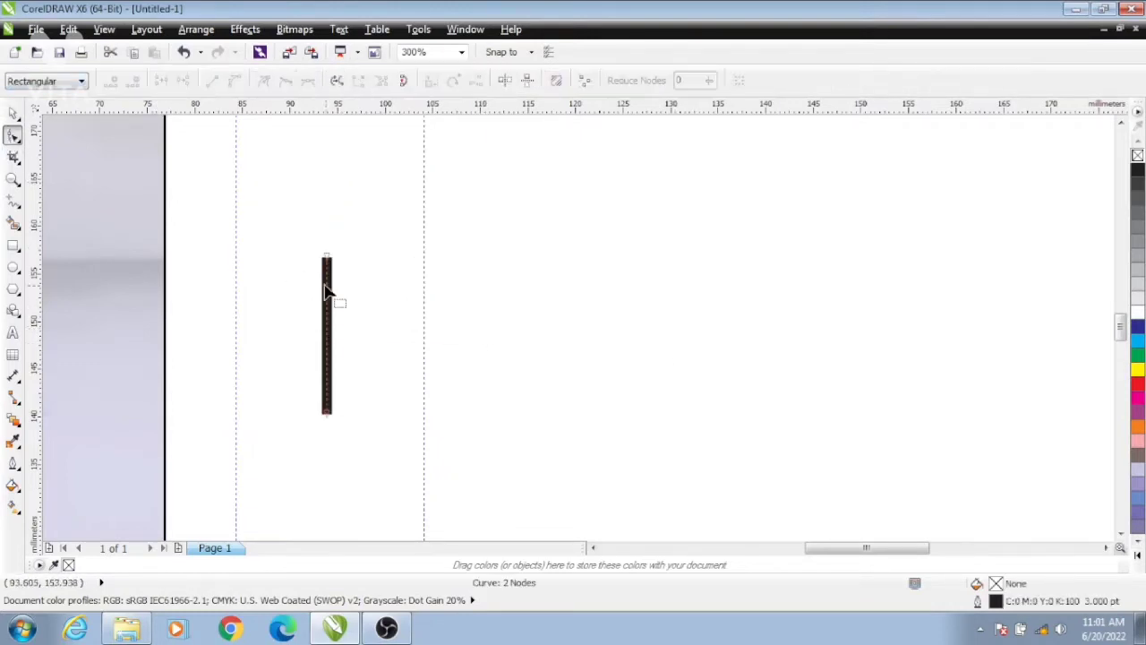
right_click(311, 309)
click(328, 389)
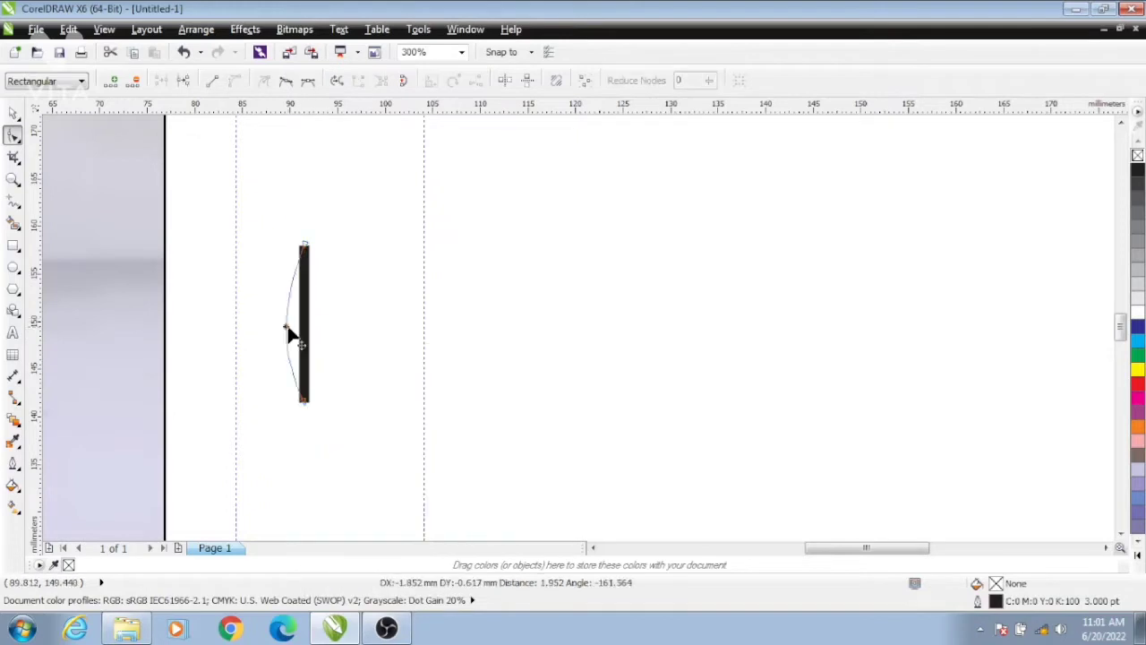
drag(303, 326, 258, 299)
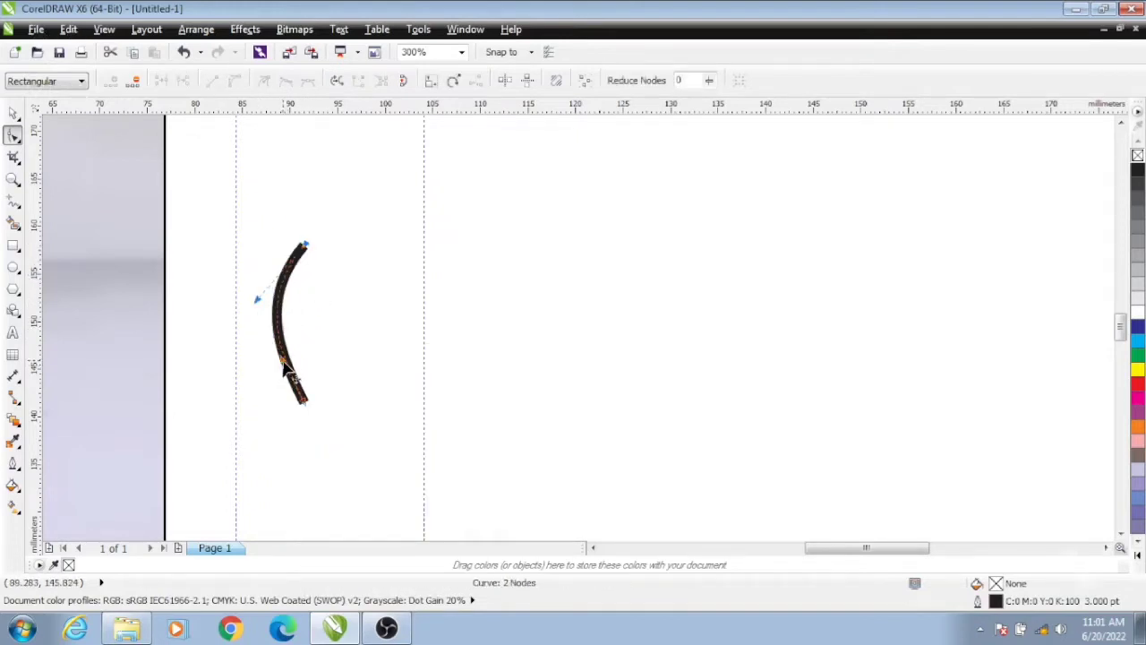
drag(283, 361, 265, 371)
drag(258, 299, 253, 289)
scroll(317, 326, down, 1)
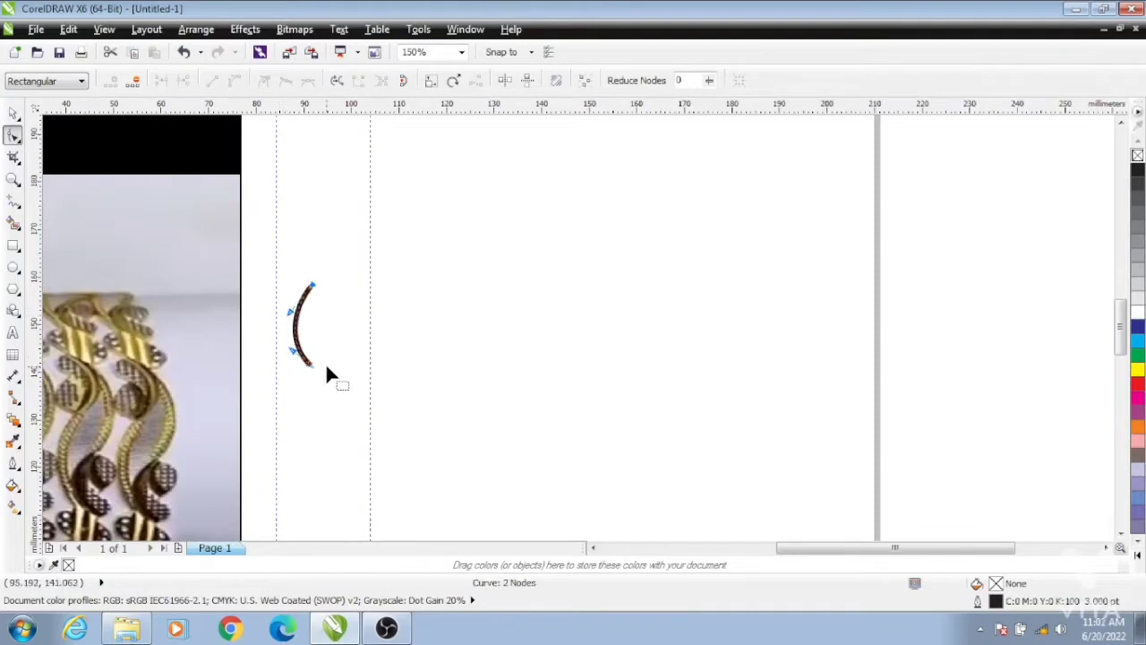
drag(295, 351, 300, 347)
scroll(491, 261, down, 1)
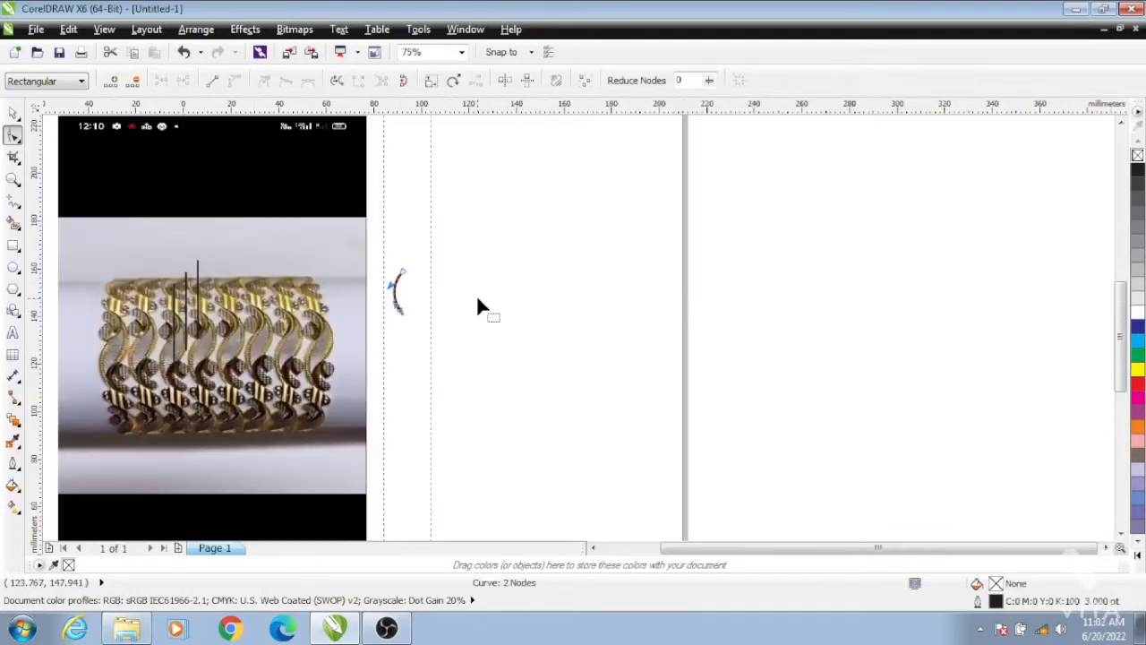
- Duplicate the arc, mirror the copy horizontally, and place it opposite the original as the second side of the leaf
key(space)
click(429, 303)
click(398, 296)
scroll(322, 269, up, 1)
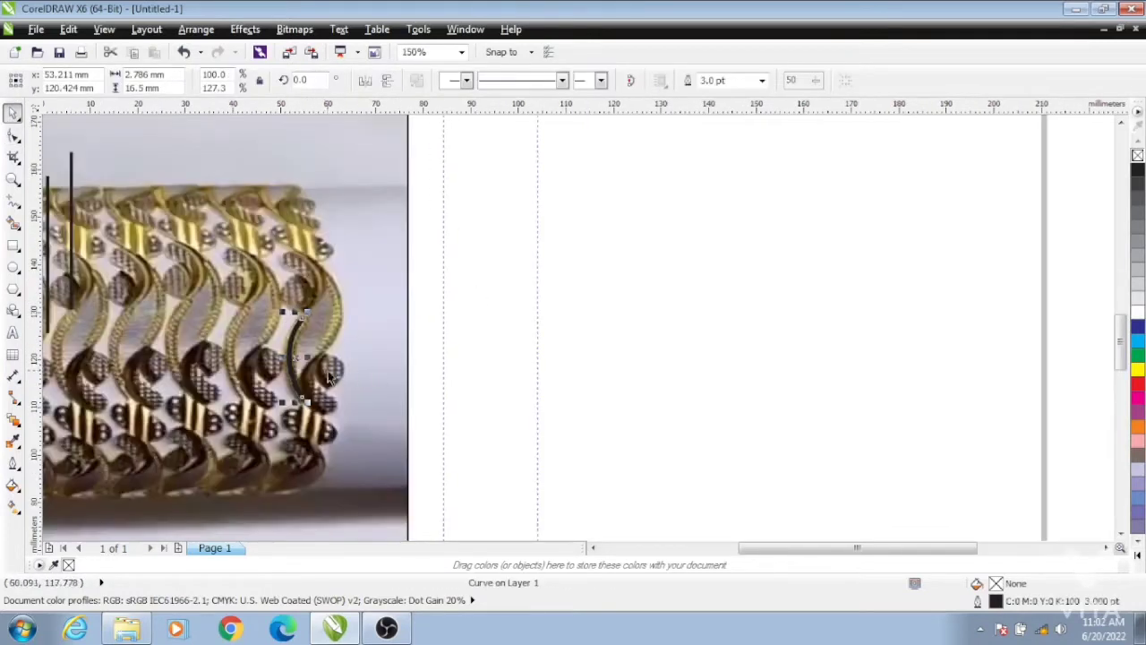
key(ctrl+d)
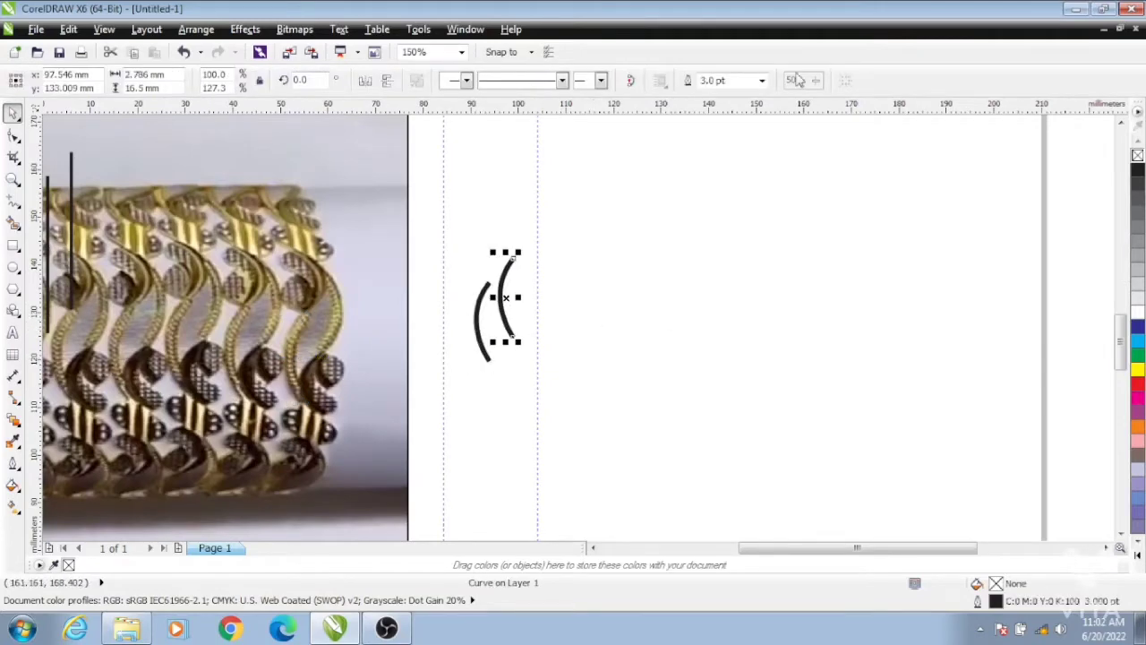
click(384, 84)
mouse_move(506, 295)
mouse_down()
mouse_move(499, 243)
mouse_move(529, 269)
mouse_move(514, 295)
mouse_up()
click(622, 309)
drag(595, 318, 582, 327)
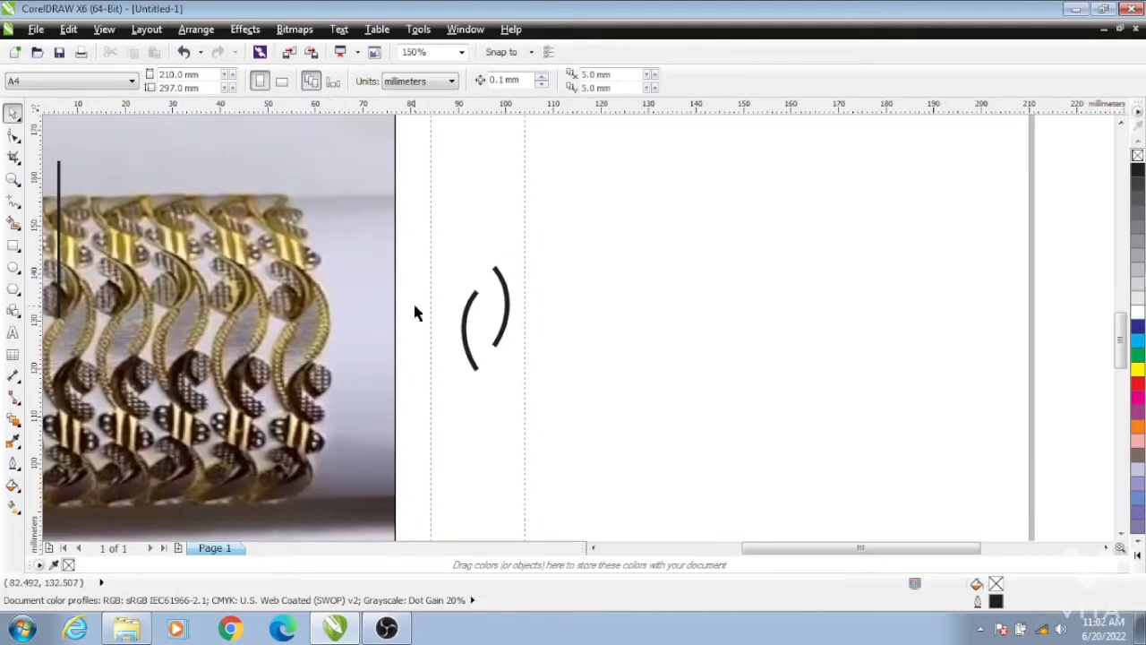
- Fit the left arc against the 84 mm guideline, and bring the right arc and its guideline in to about 94.75 mm
drag(466, 336, 434, 351)
click(491, 363)
scroll(451, 363, up, 1)
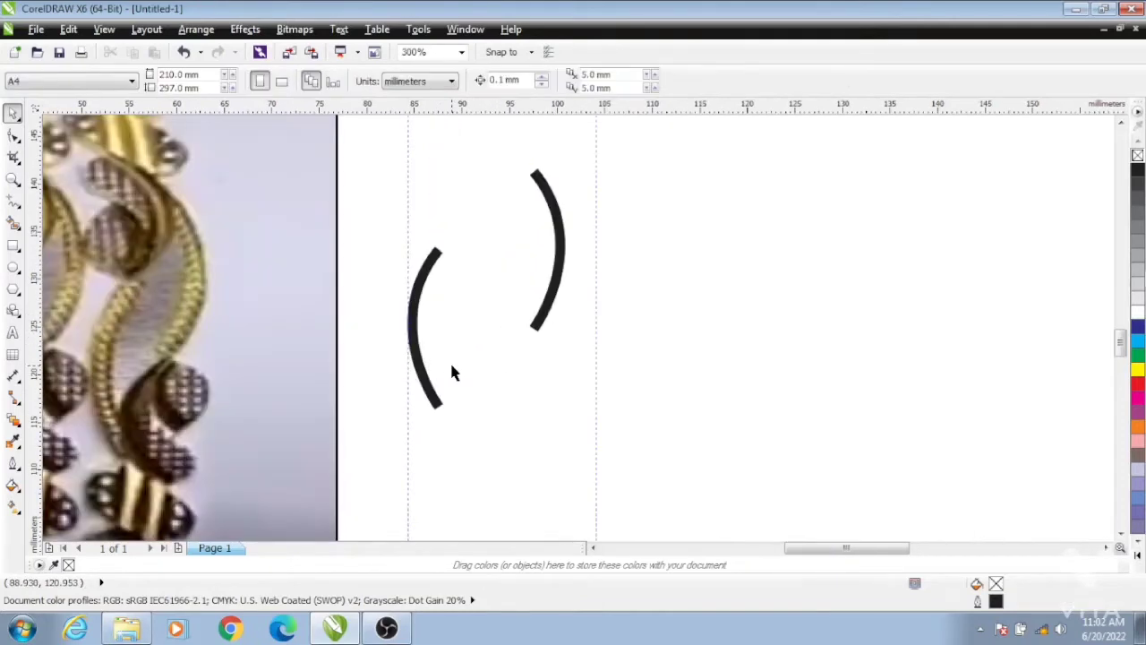
click(546, 248)
drag(545, 248, 486, 256)
click(514, 314)
scroll(550, 315, down, 1)
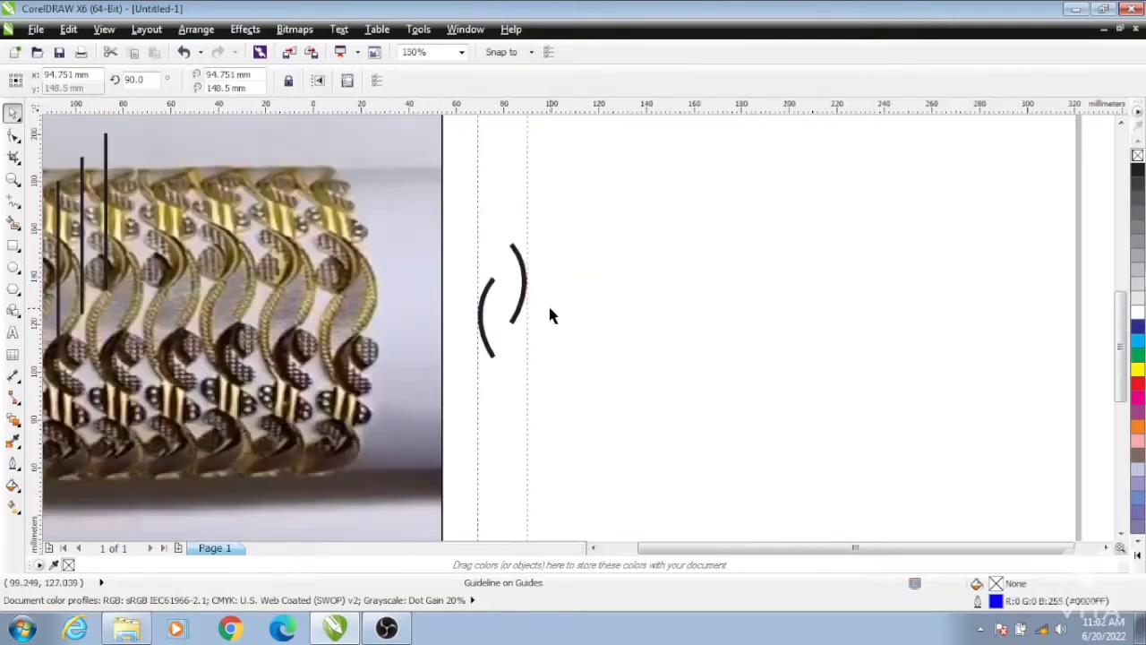
drag(546, 228, 447, 407)
click(589, 335)
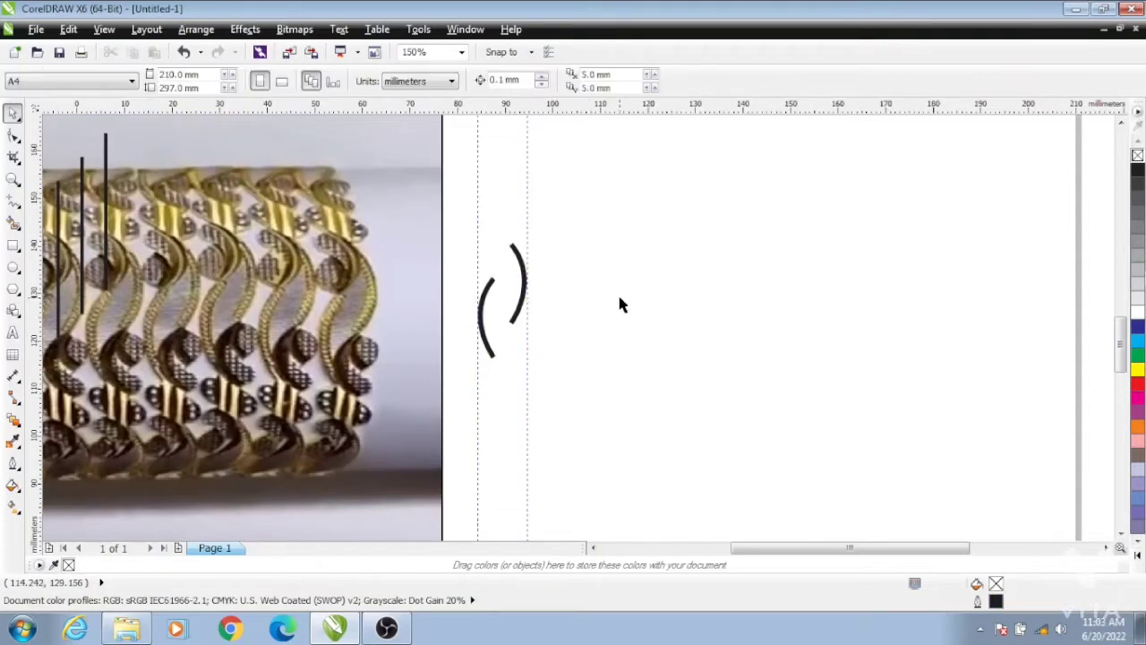
- Move one vertical line off the photo into the blank area and shorten it to about 12.6 mm
drag(106, 154, 640, 299)
click(643, 335)
click(641, 332)
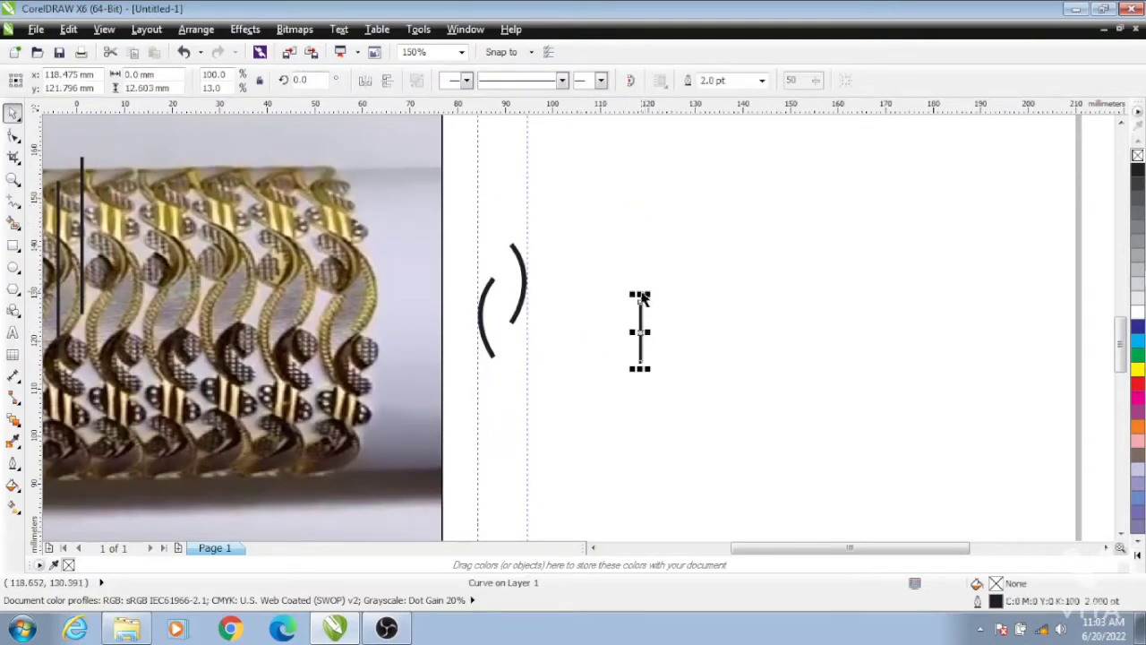
- Bend the shortened line into an arc bulging right and position it at the left arc's upper end
mouse_move(640, 336)
mouse_down()
mouse_move(602, 340)
mouse_move(630, 334)
mouse_up()
click(15, 136)
click(54, 131)
scroll(604, 339, up, 3)
scroll(558, 343, down, 2)
key(space)
click(610, 340)
drag(553, 360, 446, 273)
scroll(488, 274, up, 1)
scroll(367, 228, up, 2)
scroll(516, 281, down, 2)
- Refine the upper arc's curvature with its node handles and set its outline width to 3.0 pt
click(13, 135)
scroll(538, 325, up, 1)
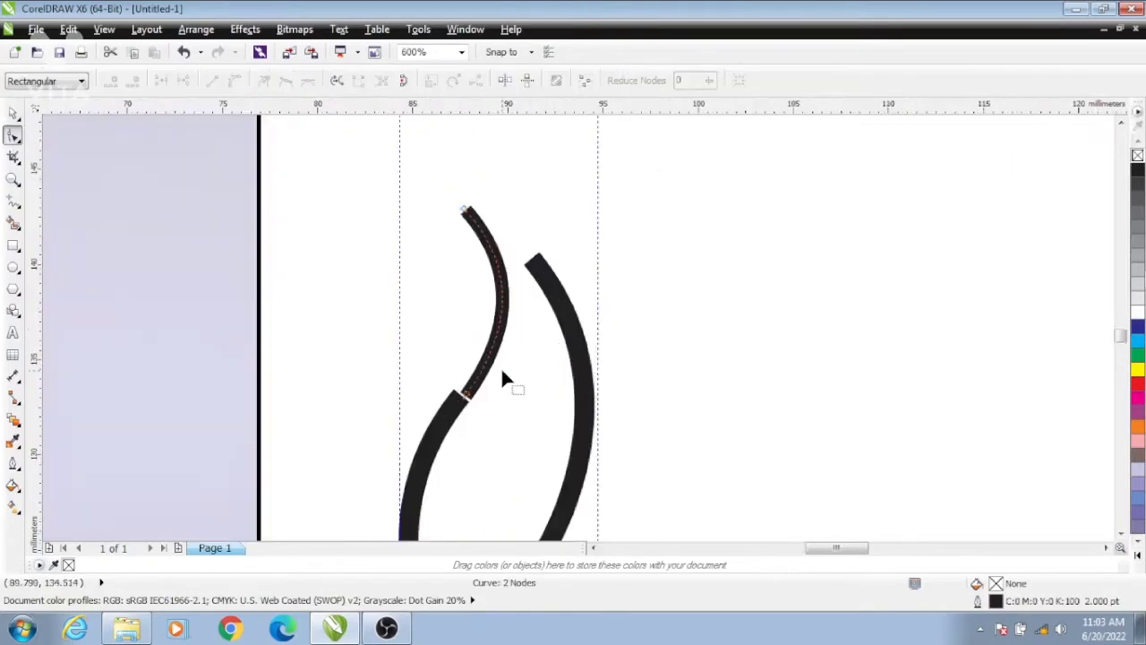
click(465, 395)
drag(509, 333, 519, 333)
drag(517, 267, 520, 263)
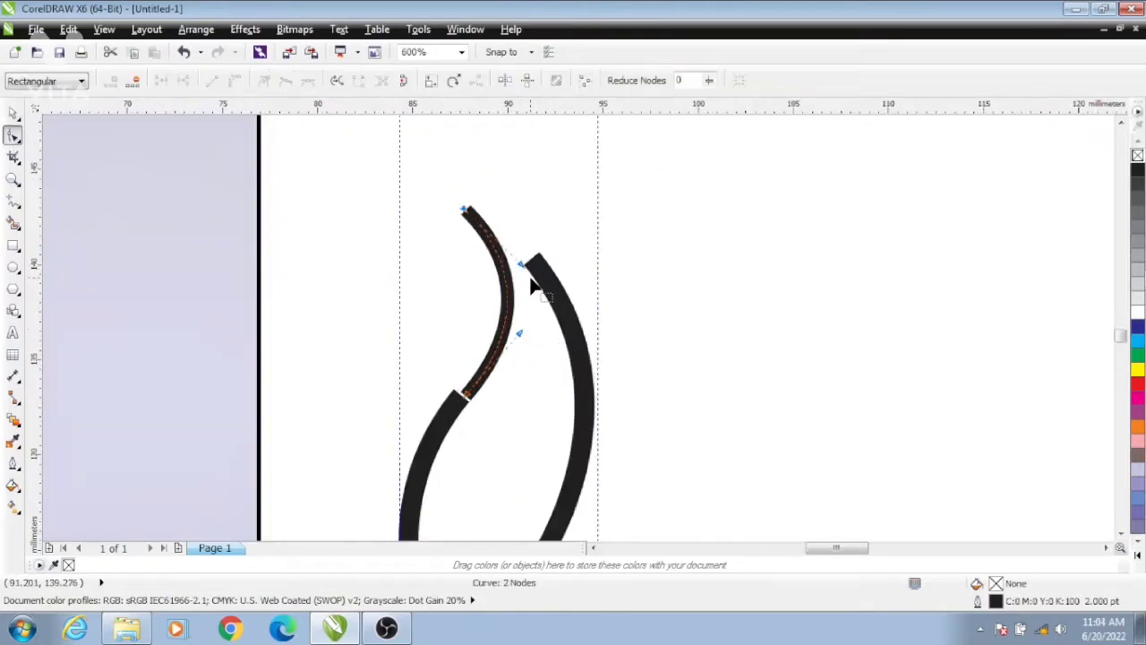
key(space)
click(762, 80)
click(735, 169)
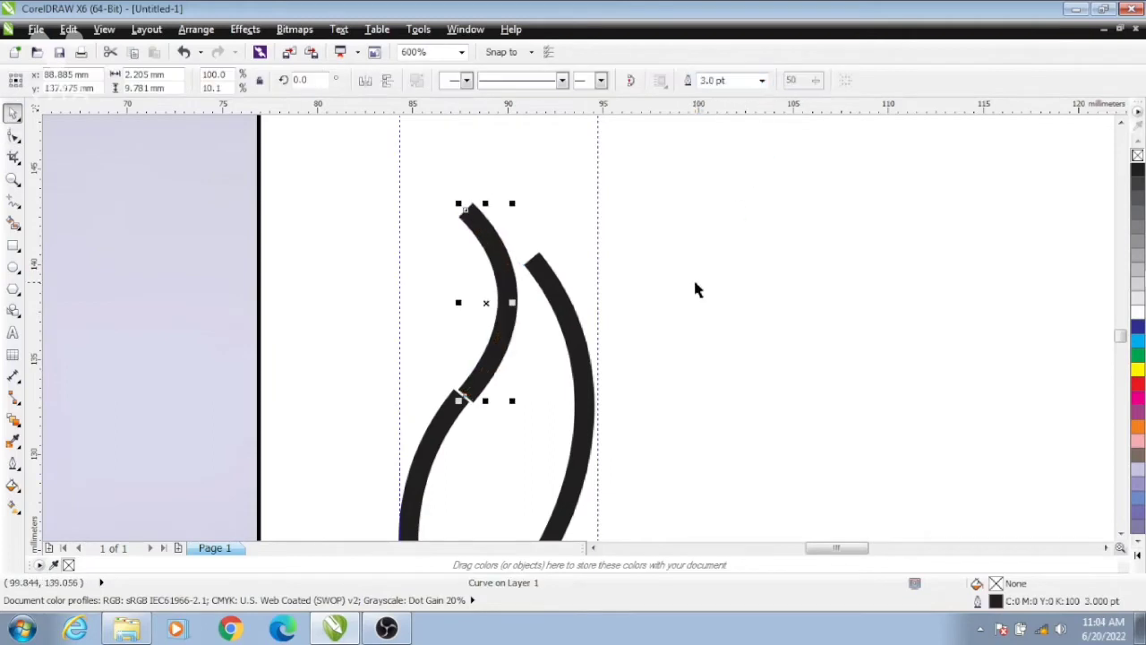
- Shift the upper arc slightly so its lower end meets the left arc in a continuous S-curve
click(625, 241)
scroll(549, 253, down, 1)
click(506, 325)
click(635, 317)
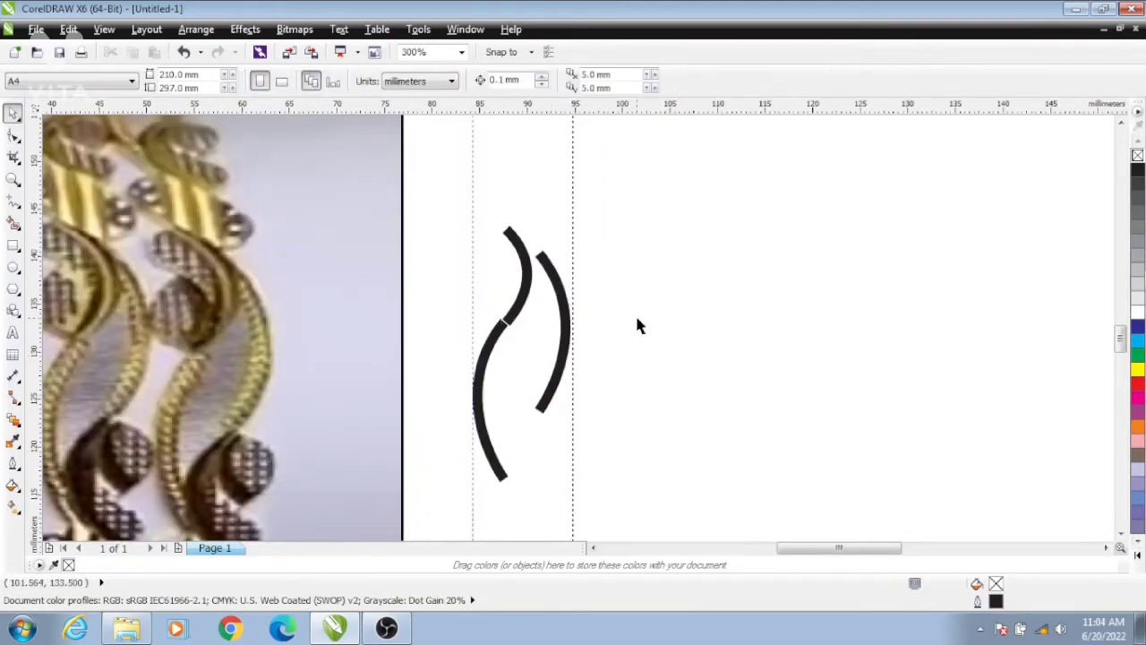
scroll(530, 291, up, 2)
drag(481, 352, 475, 352)
scroll(668, 322, down, 2)
click(696, 456)
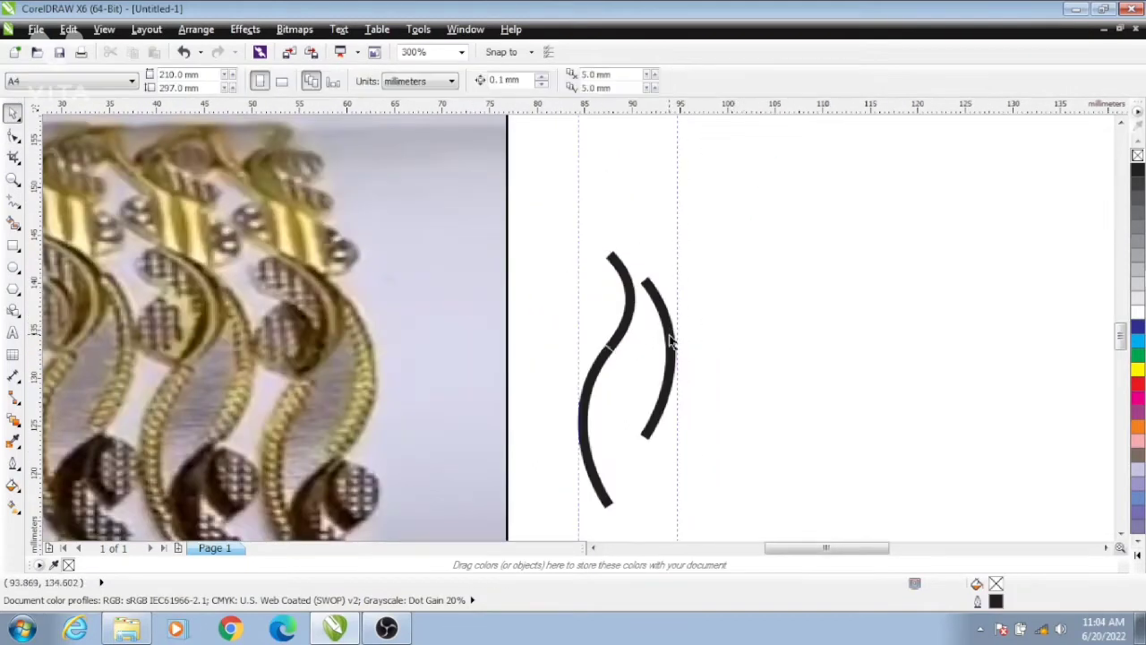
- Shorten the upper arc to about 9.2 mm high, keeping it joined to the left arc
click(630, 304)
drag(620, 247, 624, 264)
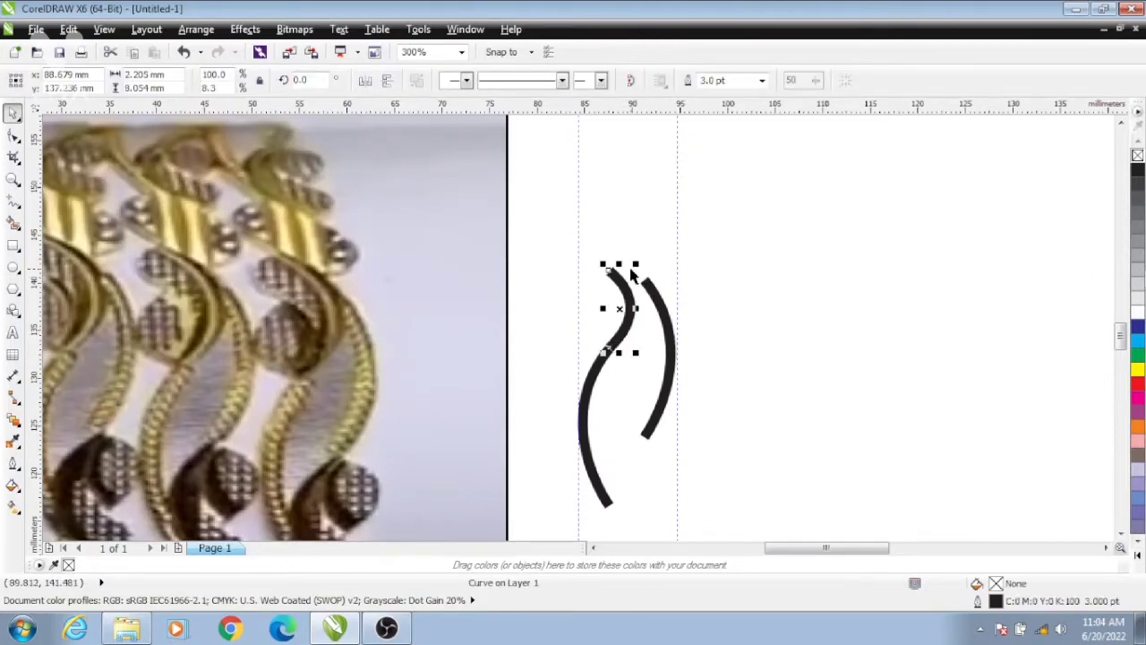
mouse_move(631, 306)
mouse_down()
mouse_move(621, 308)
mouse_move(634, 309)
mouse_up()
- Duplicate the short upper arc below the leaf shape and mirror the copy so it bulges left
drag(619, 264, 618, 493)
click(674, 332)
key(Tab)
key(ctrl+d)
click(365, 81)
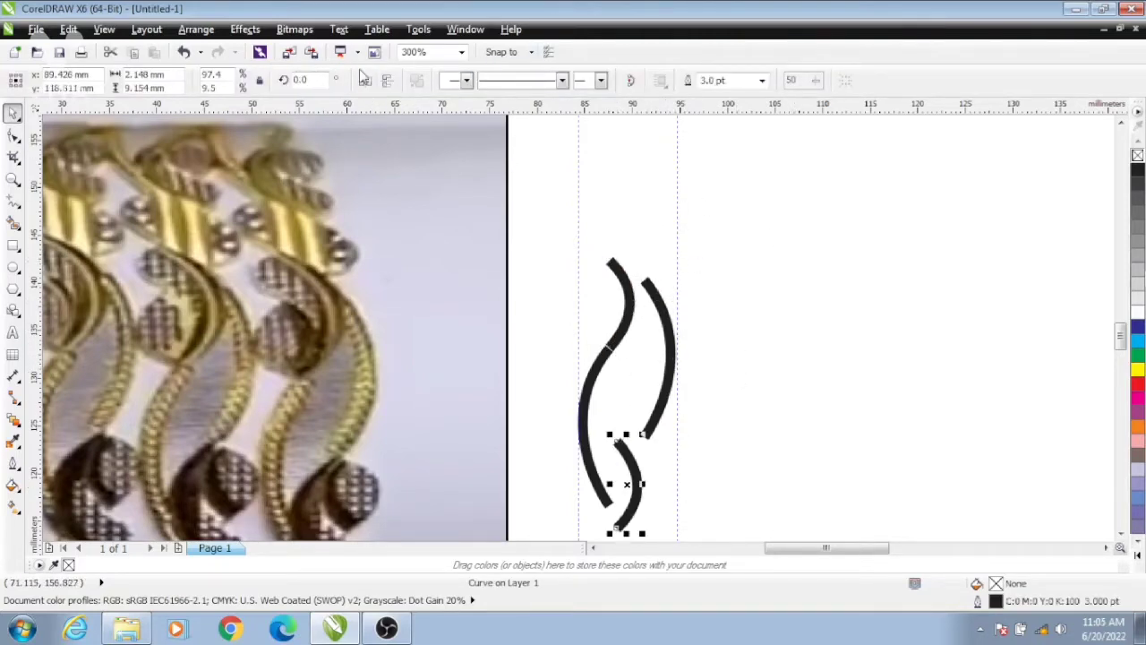
click(386, 82)
click(386, 82)
click(386, 81)
click(367, 82)
click(382, 81)
click(367, 80)
- Move the mirrored short arc to meet the right arc's lower end, completing the second S-curve
click(1120, 534)
scroll(833, 438, up, 1)
mouse_move(420, 447)
mouse_down()
mouse_move(947, 440)
mouse_move(434, 440)
mouse_up()
scroll(671, 385, down, 1)
click(683, 433)
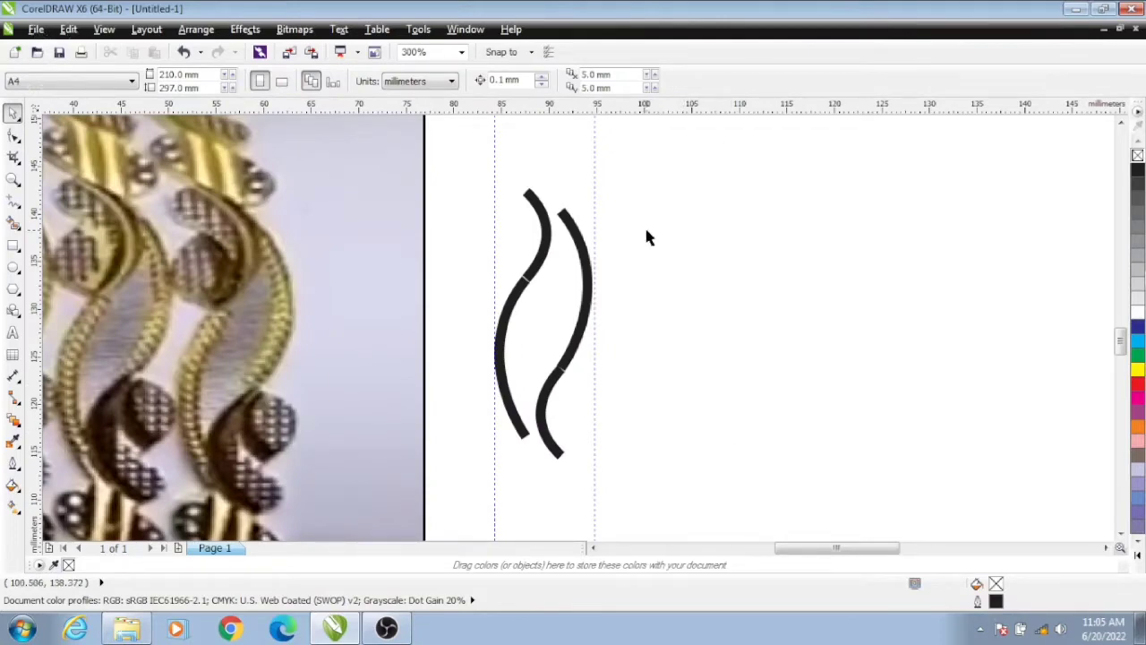
- Move one of the two black vertical lines from the bangle photo to the blank area beside the leaf curves and rotate it 90° to horizontal
scroll(134, 250, down, 2)
click(598, 547)
click(1105, 547)
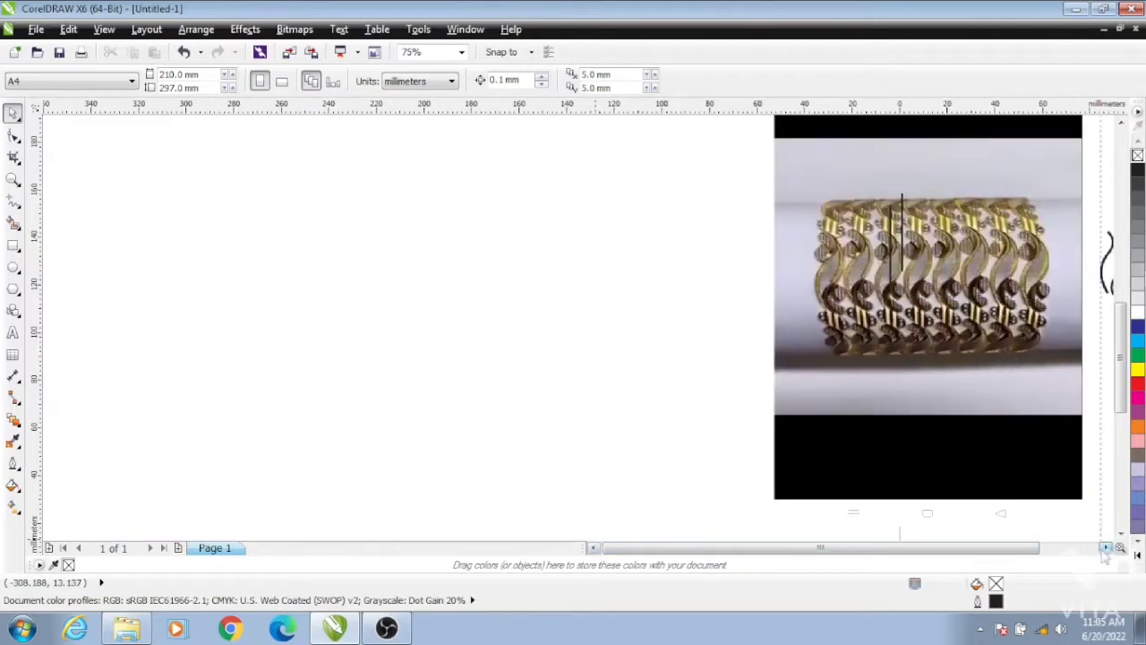
click(1105, 547)
scroll(660, 291, up, 1)
drag(271, 184, 785, 274)
scroll(837, 273, down, 1)
scroll(632, 308, up, 1)
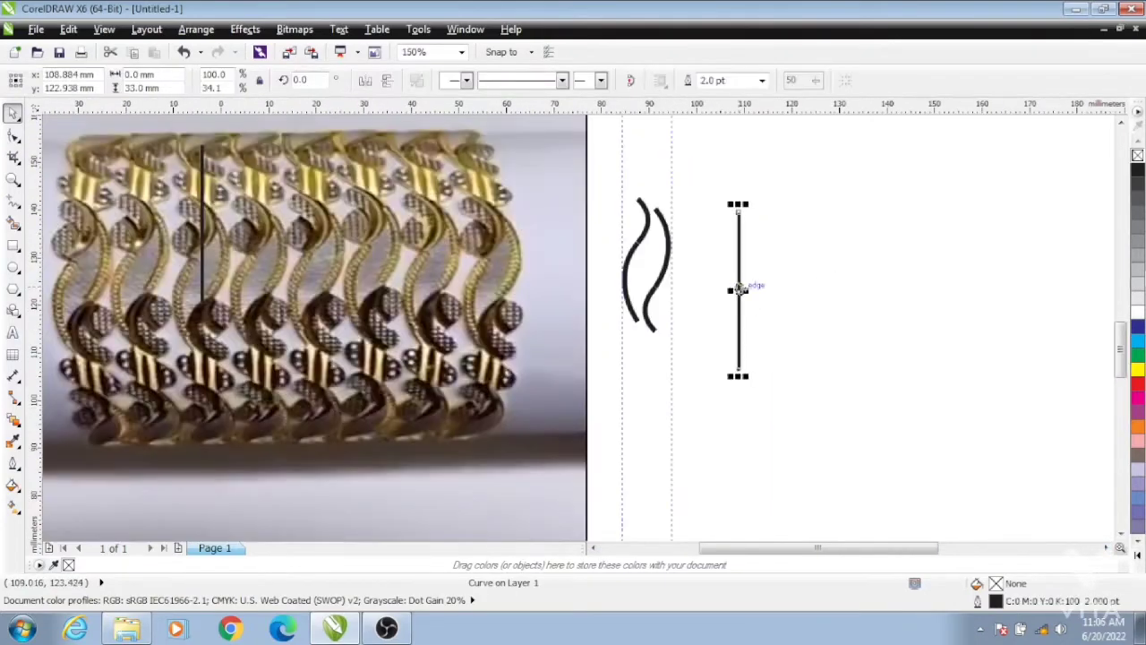
click(738, 289)
drag(749, 376, 818, 374)
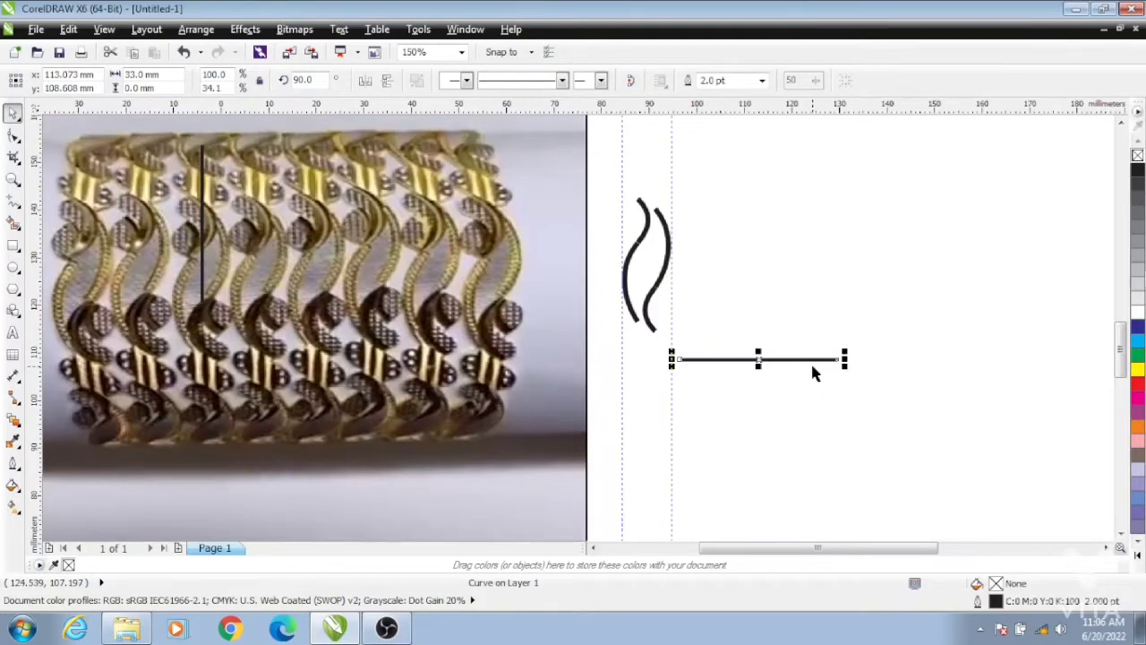
- Duplicate the upper short arc, place the copy to its left, and shrink it to about 1.6 mm wide and 8.1 mm high
click(646, 224)
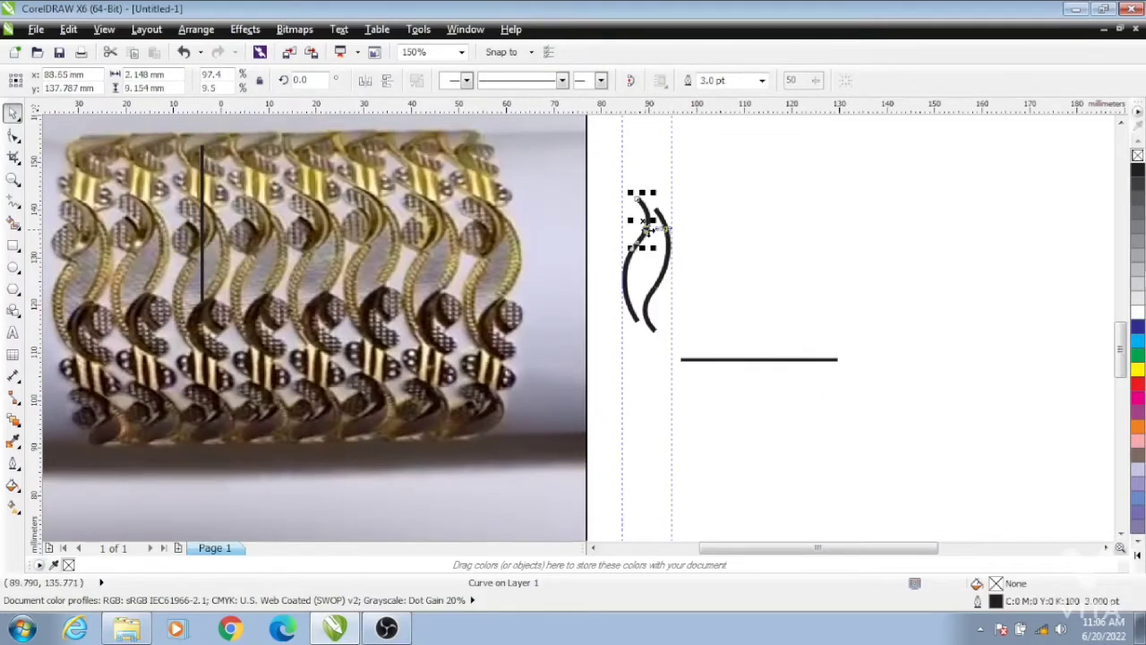
key(ctrl+d)
drag(663, 201, 777, 252)
scroll(784, 250, up, 2)
click(687, 197)
click(766, 249)
drag(800, 333, 642, 298)
click(809, 334)
scroll(808, 341, down, 2)
scroll(665, 285, up, 2)
click(590, 304)
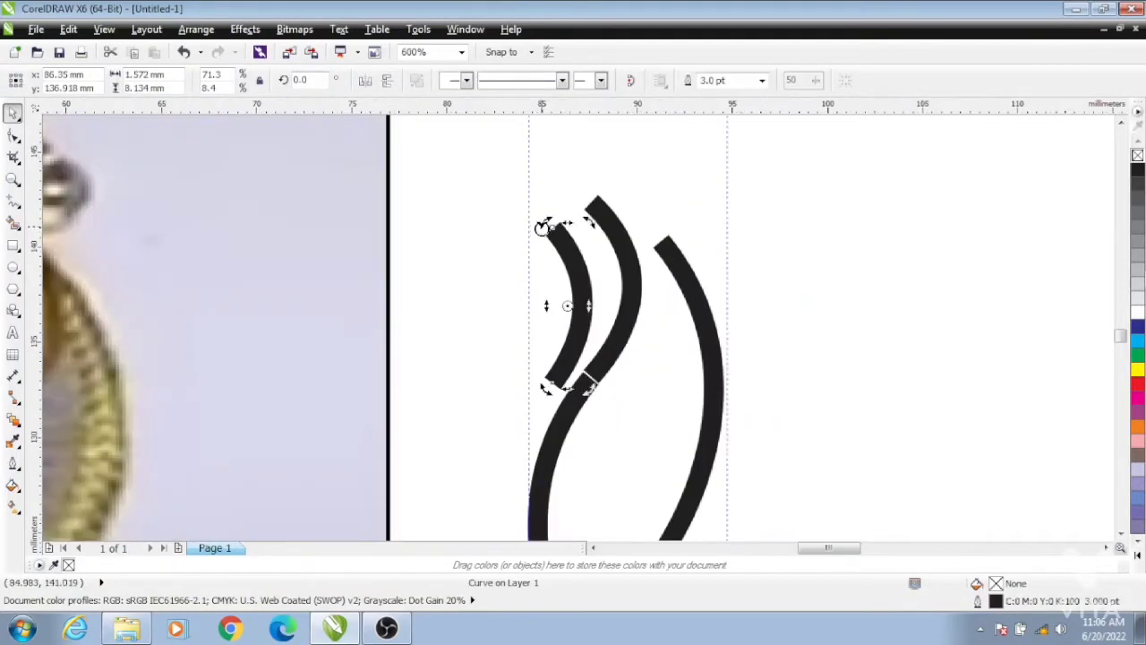
- Rotate the small inner arc by 11° and shorten it to about 6.6 mm high
drag(542, 228, 523, 231)
click(664, 342)
scroll(664, 342, down, 1)
scroll(754, 448, down, 1)
click(1120, 534)
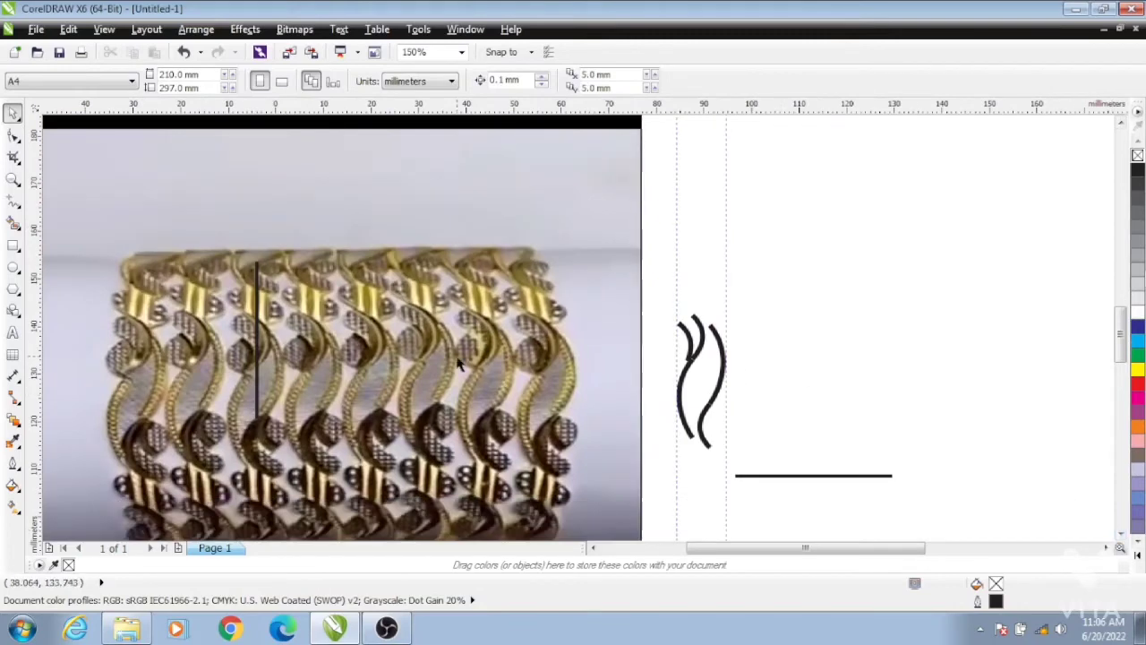
scroll(455, 358, up, 1)
scroll(455, 363, down, 1)
scroll(783, 309, up, 1)
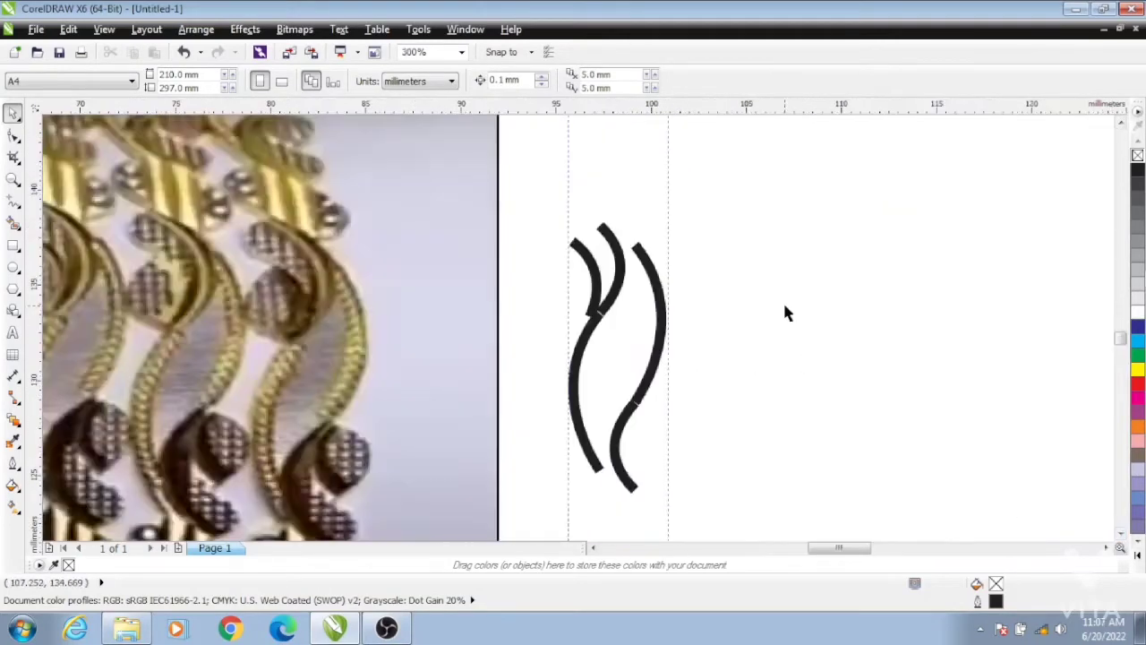
scroll(783, 309, up, 1)
click(376, 170)
drag(383, 168, 385, 195)
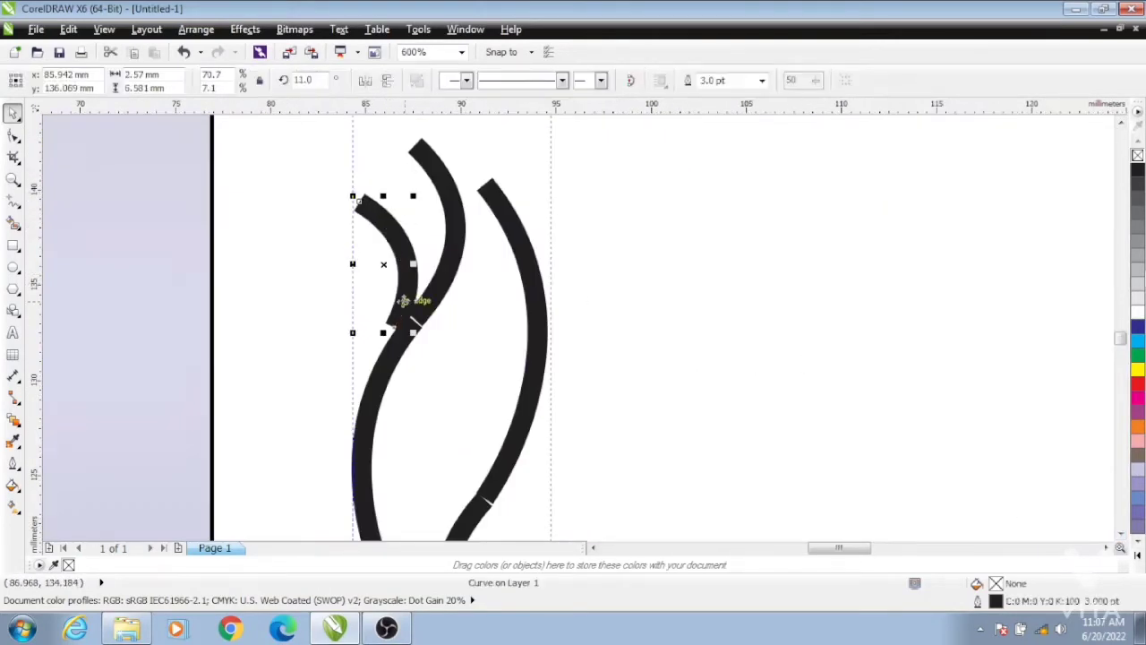
- Set the small inner arc's outline width to 2.0 pt
scroll(621, 327, down, 2)
click(761, 80)
click(716, 122)
scroll(547, 315, up, 2)
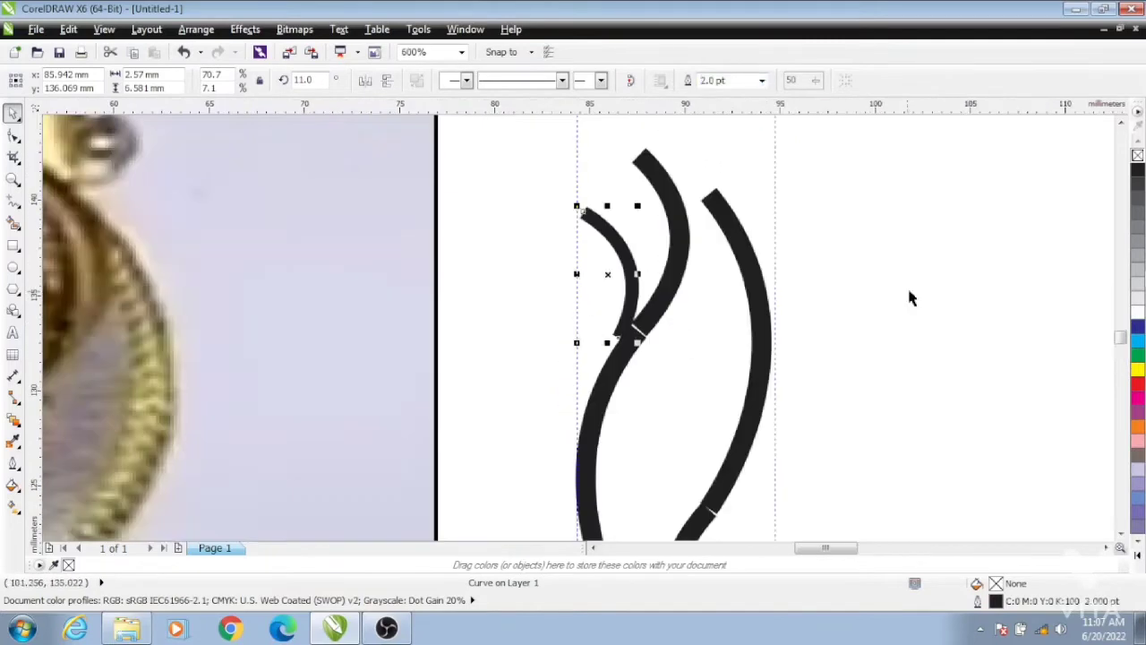
click(907, 295)
- Move the thin arc so its lower end meets the junction of the upper short arc and the left long arc
scroll(703, 303, down, 2)
scroll(704, 303, up, 1)
scroll(703, 302, down, 1)
scroll(698, 270, up, 2)
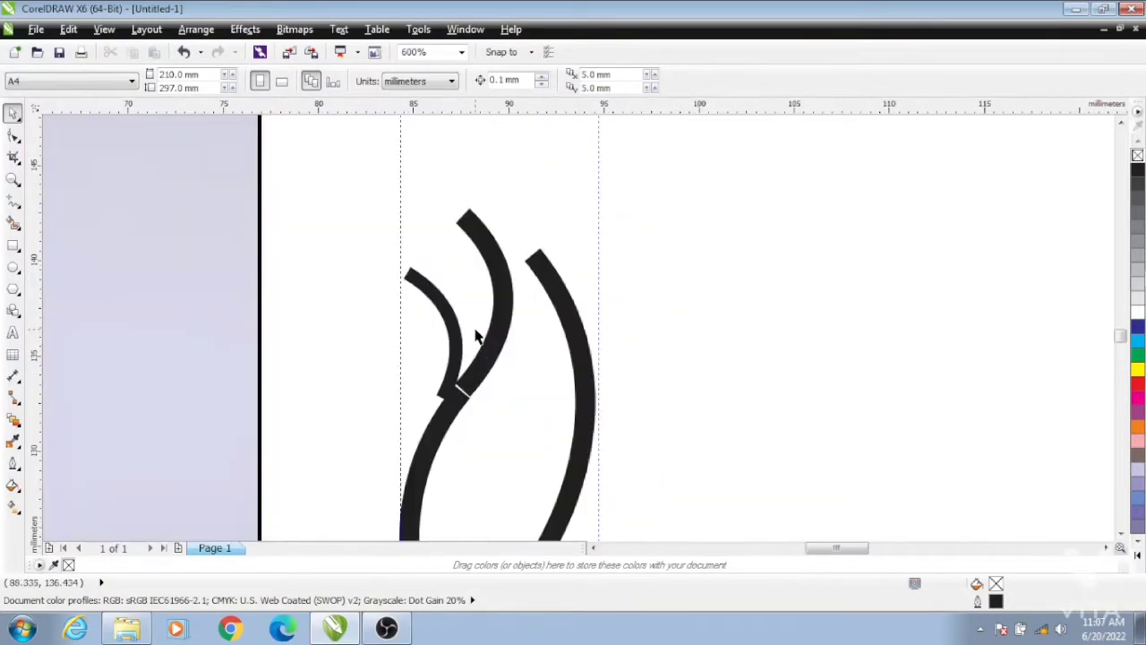
drag(444, 332, 452, 314)
click(534, 329)
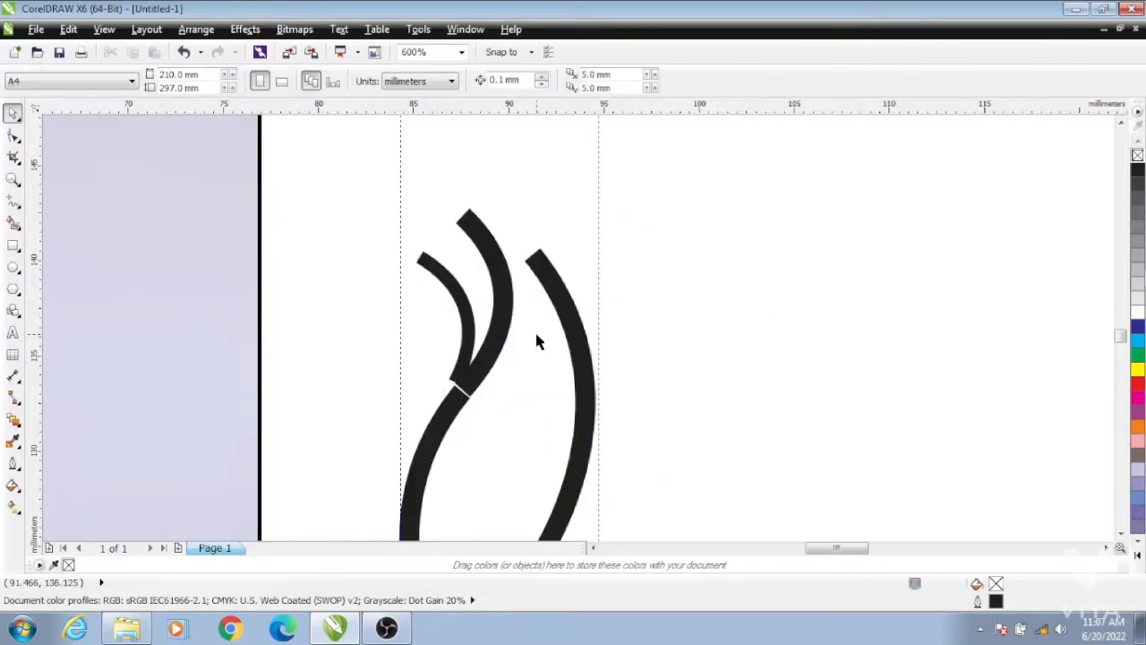
scroll(534, 330, down, 2)
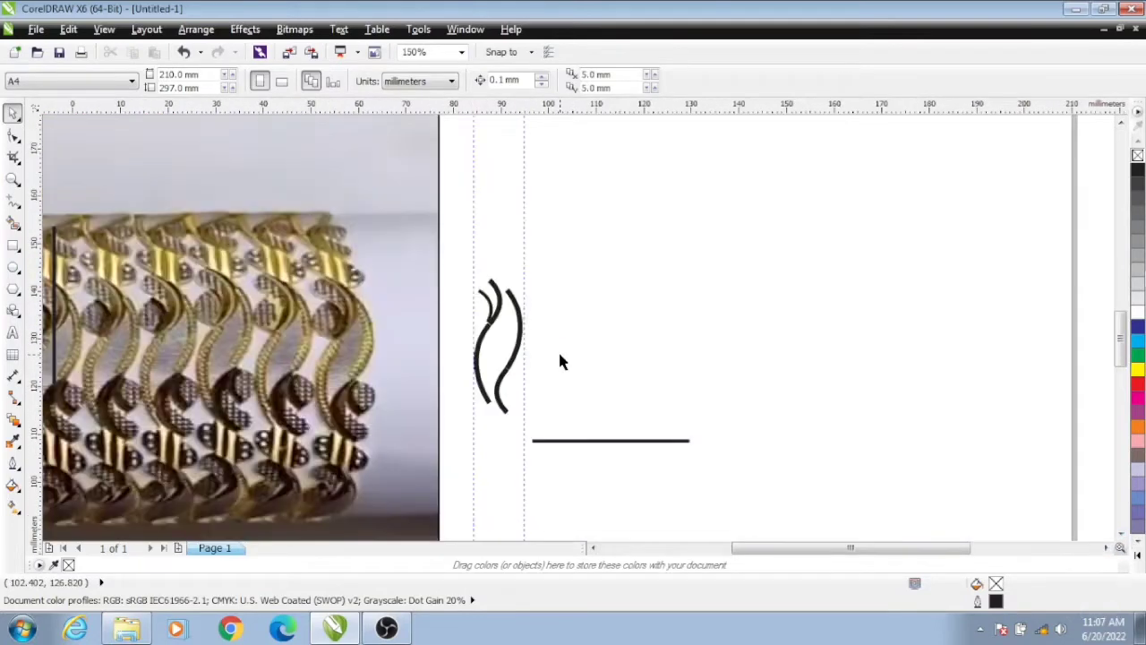
- Colour the outlines of the two long arcs blue (C100 M100)
click(481, 372)
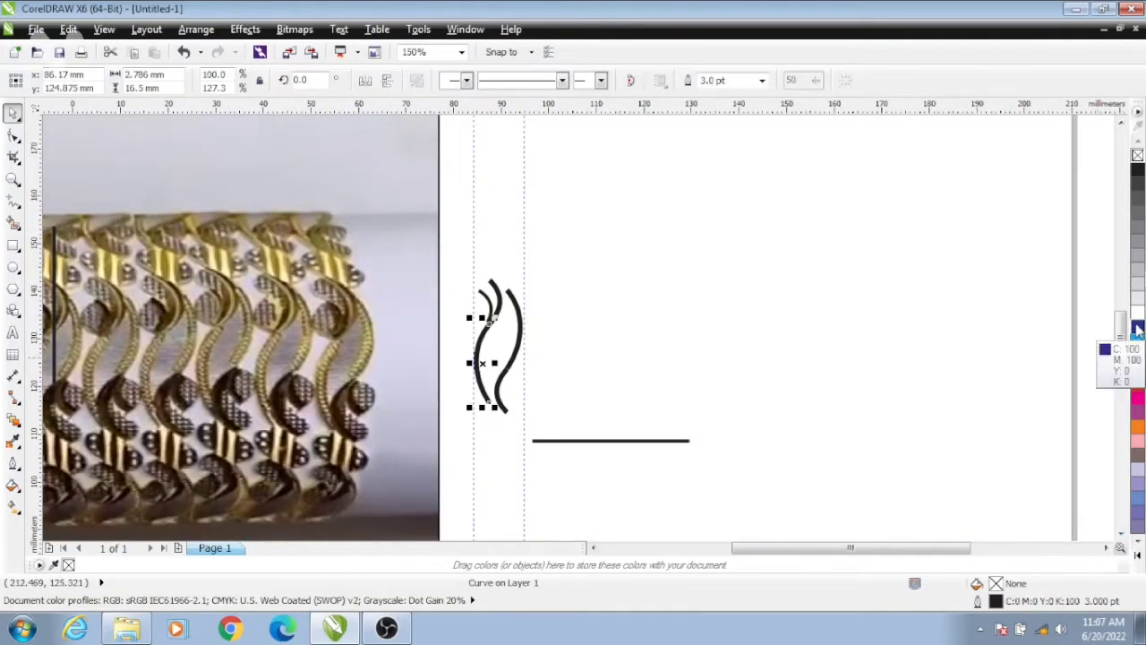
click(535, 350)
scroll(535, 349, up, 1)
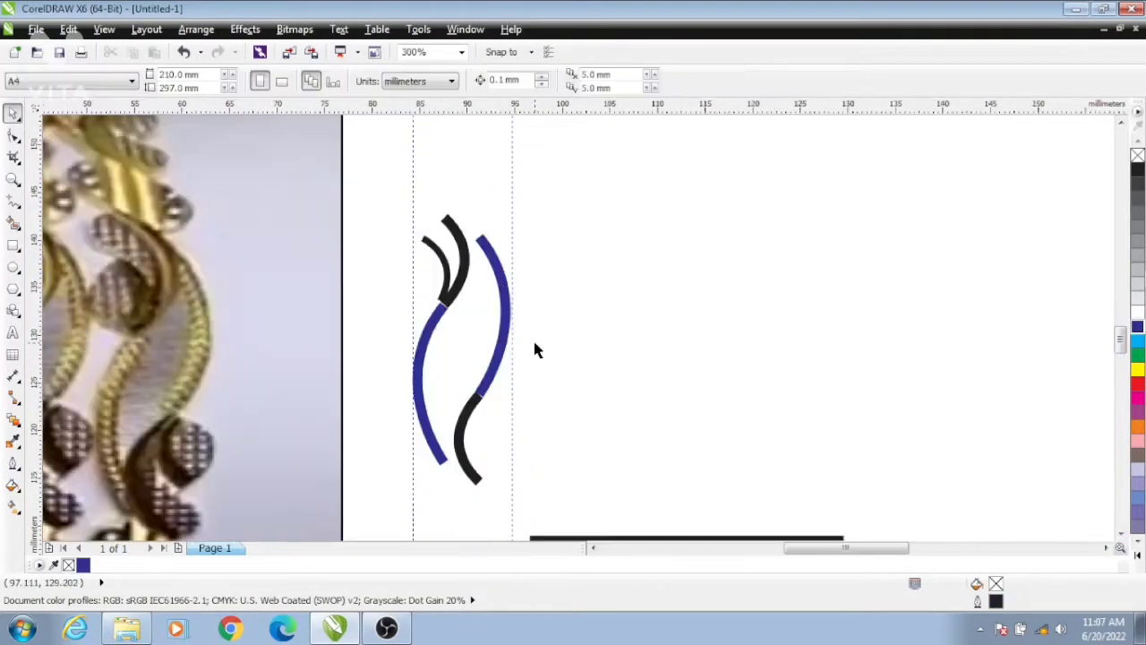
click(452, 278)
key(ctrl+d)
click(365, 82)
click(388, 82)
drag(481, 228, 487, 429)
scroll(584, 392, up, 1)
scroll(580, 396, down, 1)
- Replace the lower short arcs with a horizontally mirrored copy of the two upper short arcs, placed at the right blue arc's lower end
drag(561, 386, 446, 518)
key(Delete)
drag(396, 168, 448, 260)
key(ctrl+d)
click(365, 83)
click(388, 82)
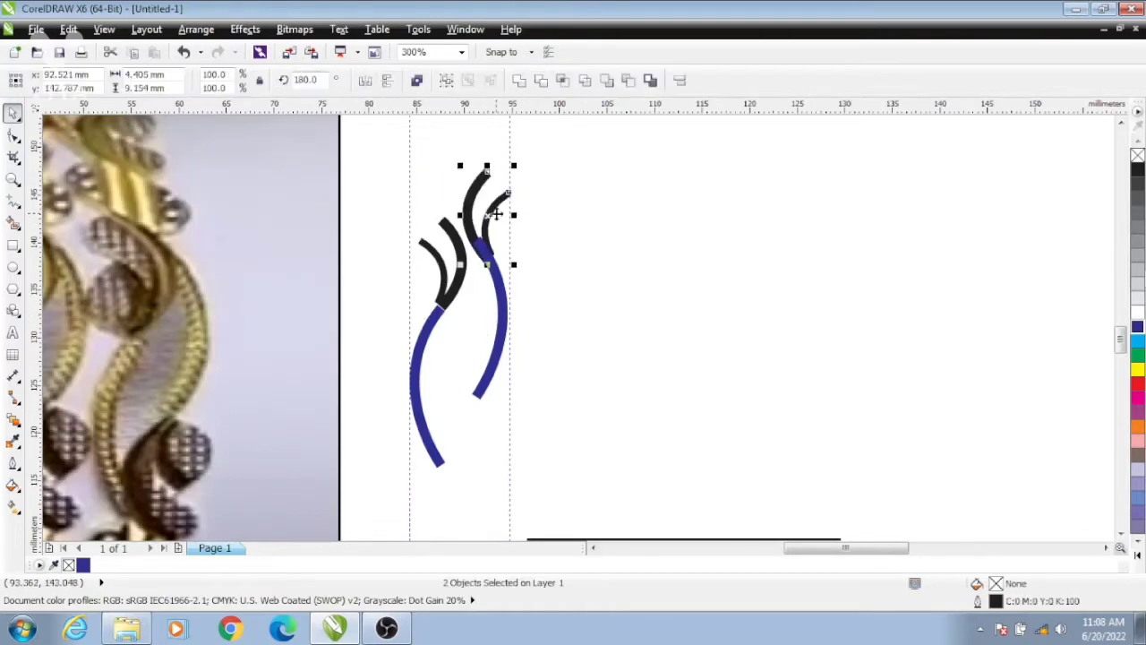
drag(488, 215, 477, 440)
click(472, 435)
scroll(461, 453, up, 1)
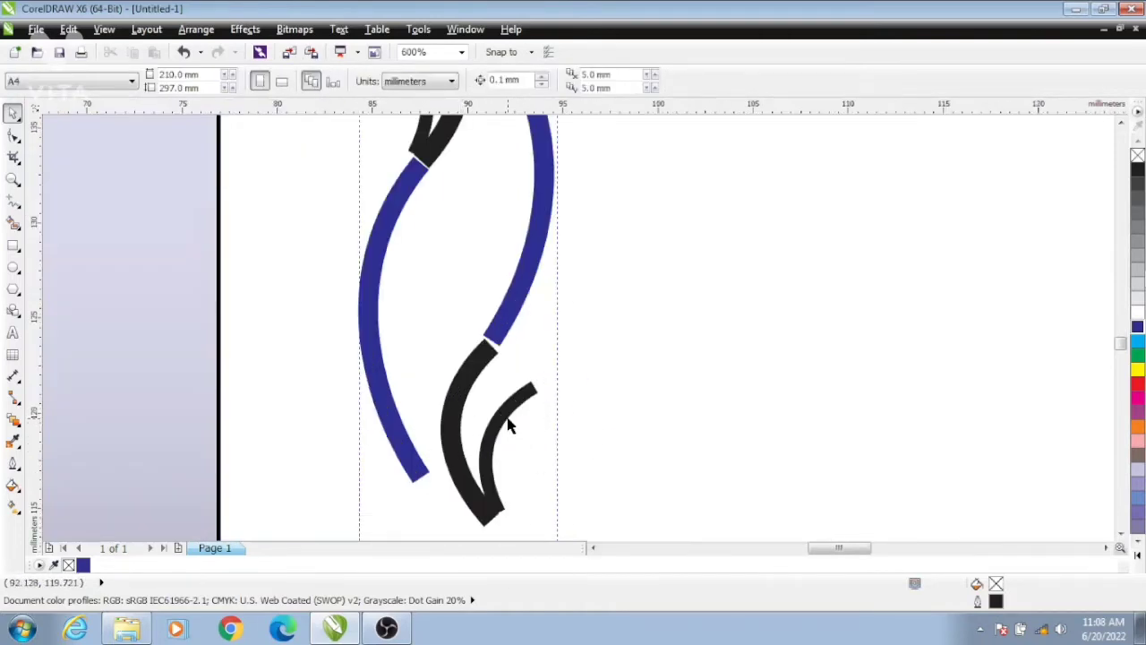
- Mirror the lower pair of short arcs vertically so they fork downward from the right blue arc's lower end
drag(430, 324, 566, 537)
click(367, 81)
click(372, 80)
click(386, 81)
click(653, 310)
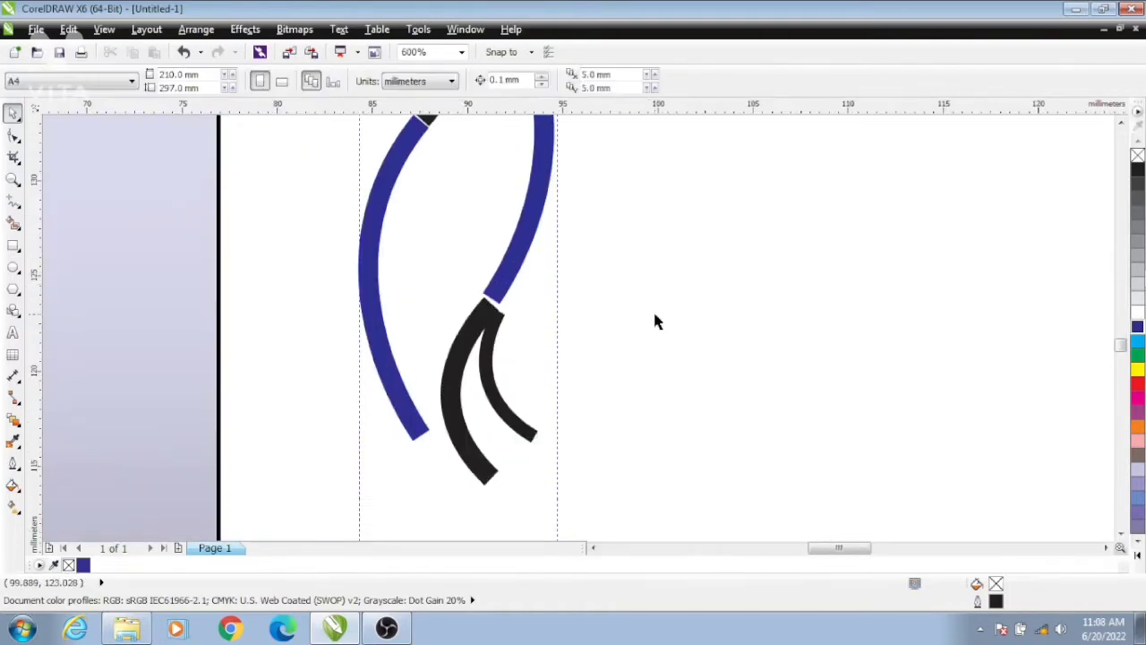
scroll(649, 309, down, 1)
drag(653, 305, 532, 404)
scroll(593, 345, up, 1)
click(663, 341)
scroll(662, 337, down, 1)
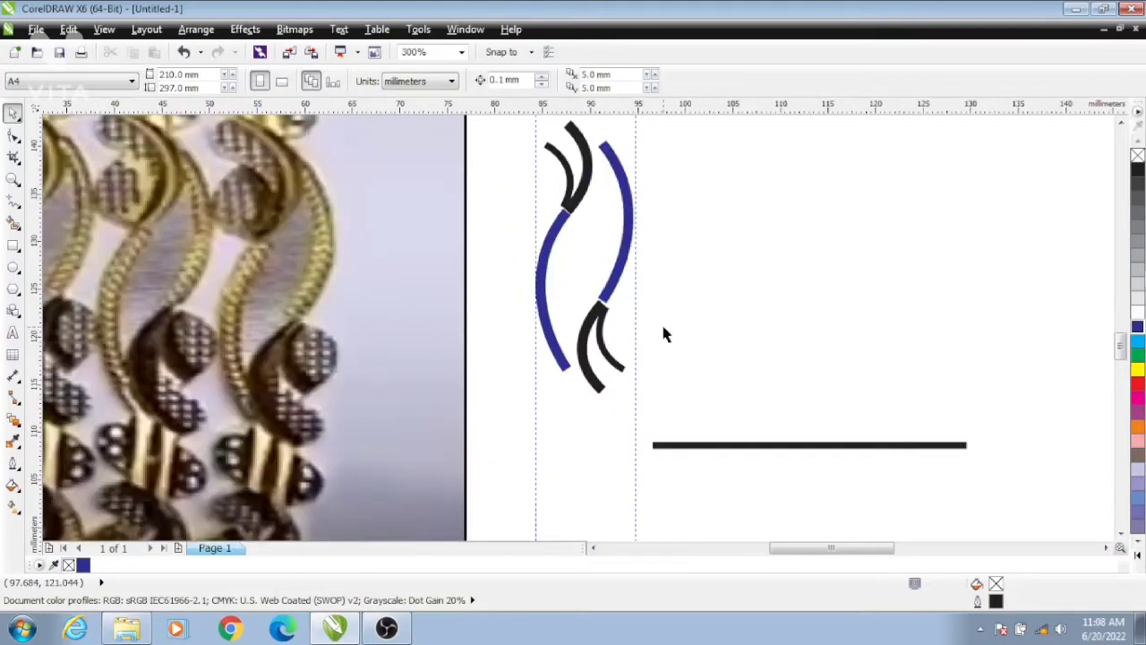
click(624, 276)
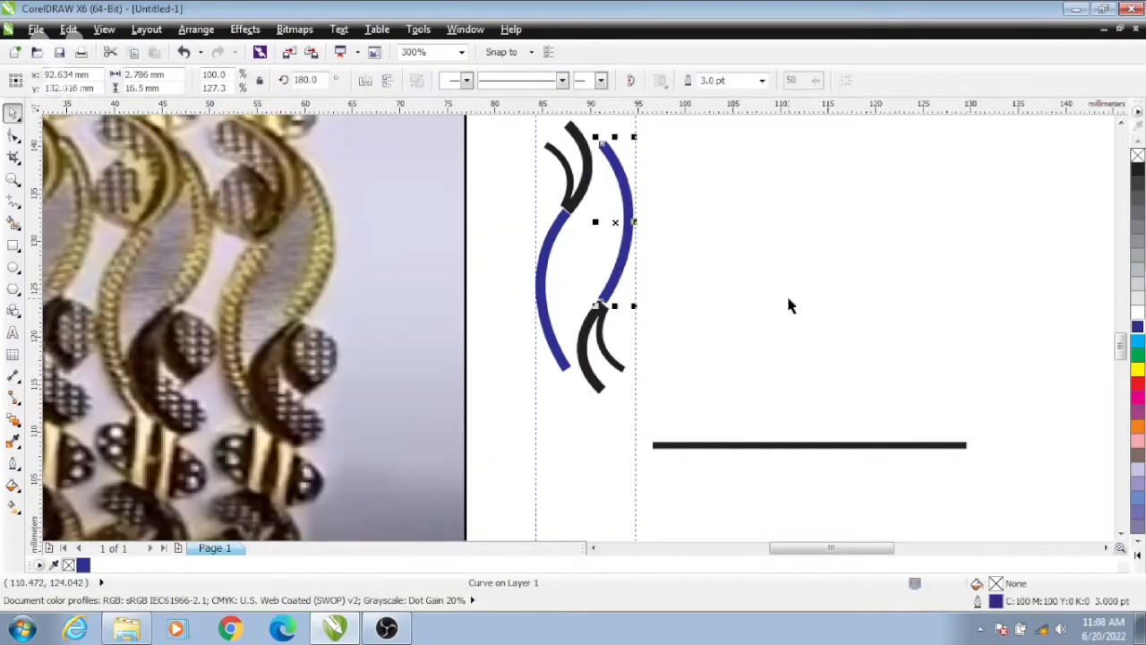
click(788, 305)
scroll(659, 274, down, 1)
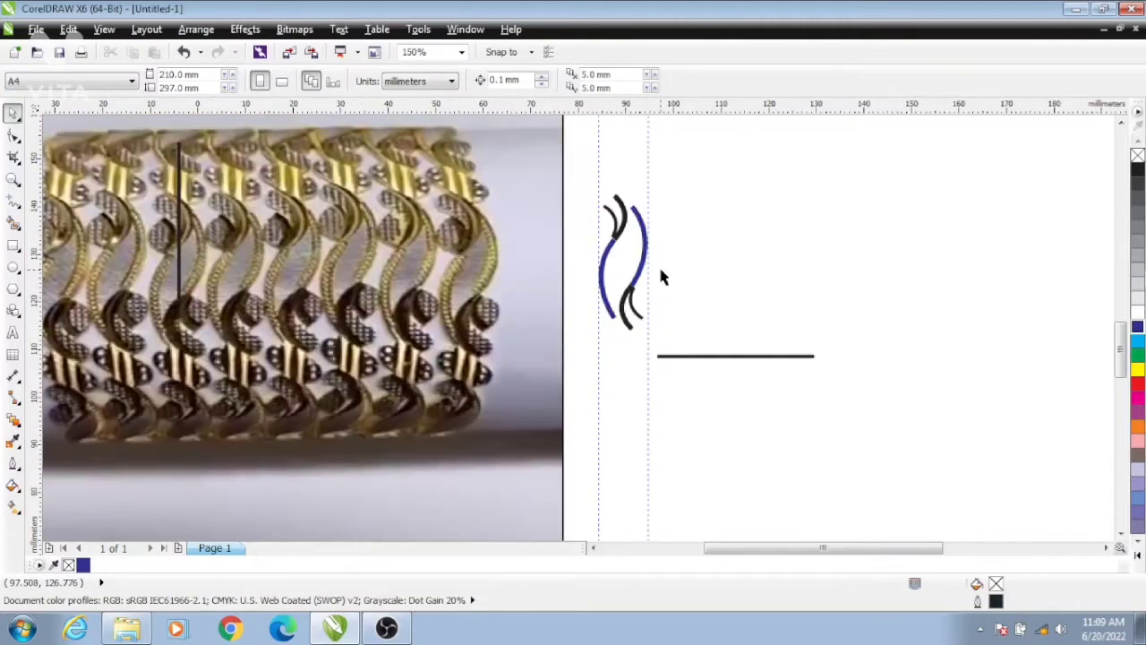
- Shorten the horizontal black line beside the motif to about 6.4 mm
click(773, 356)
drag(651, 356, 800, 356)
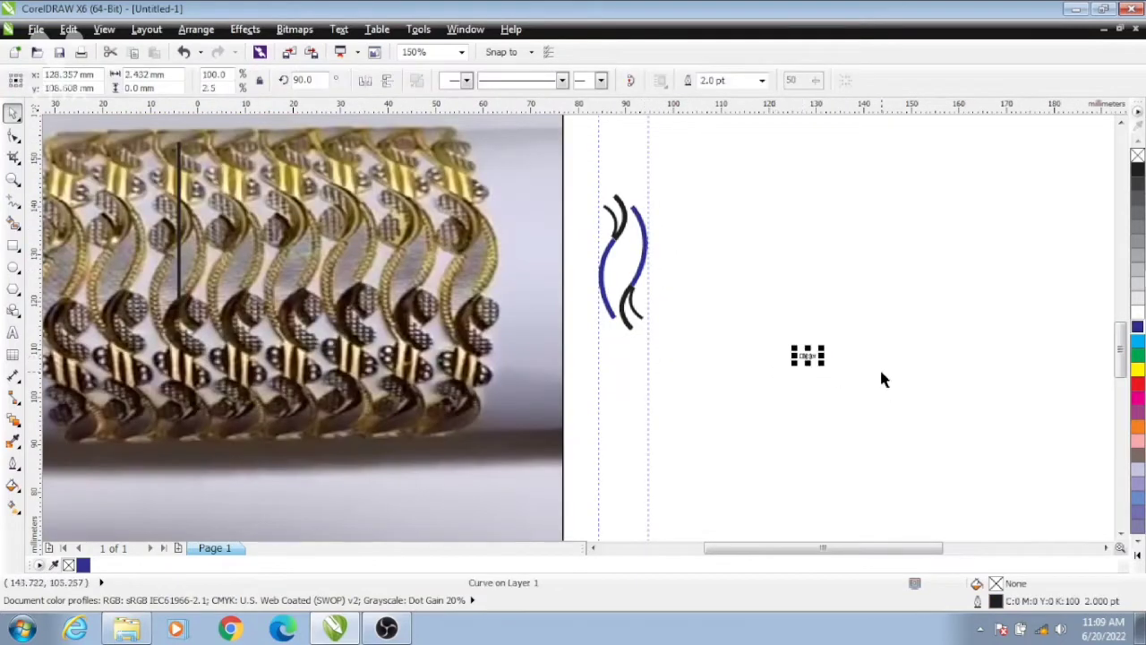
scroll(857, 367, up, 2)
click(775, 338)
drag(631, 323, 642, 427)
click(626, 325)
scroll(639, 388, down, 2)
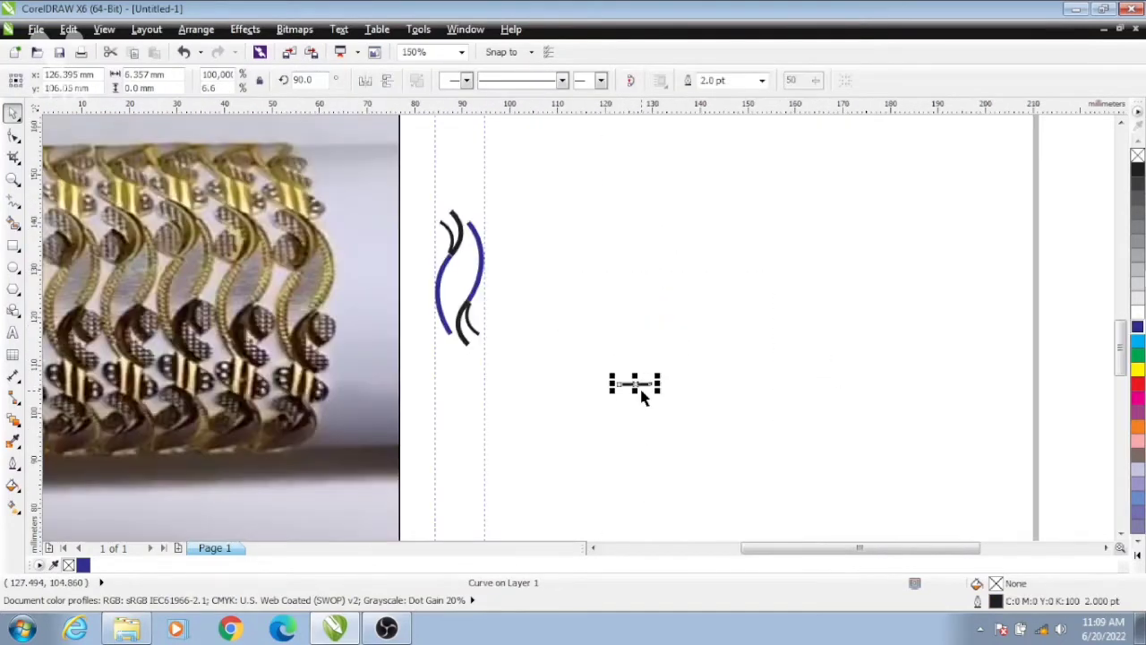
- Rotate the short horizontal line 90° so it stands vertically
click(635, 385)
drag(612, 391, 668, 450)
click(680, 401)
click(636, 389)
scroll(637, 388, up, 1)
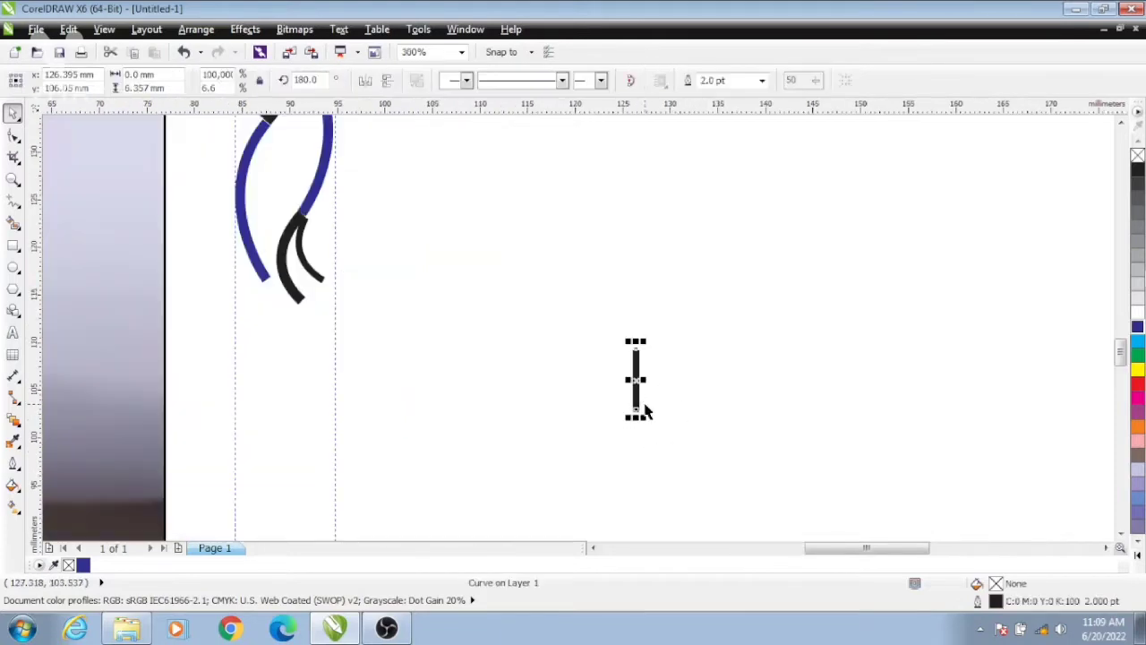
drag(638, 349, 636, 369)
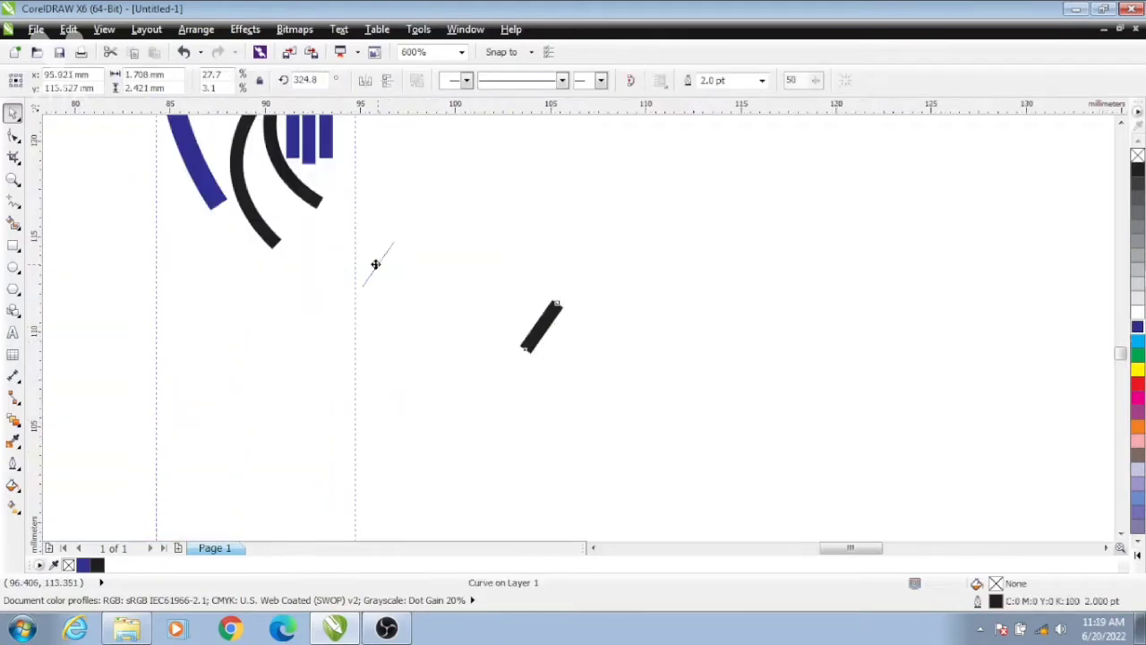
- Delete the tilted short black line beside the lower end of the motif
drag(376, 265, 476, 303)
drag(414, 268, 547, 359)
key(Delete)
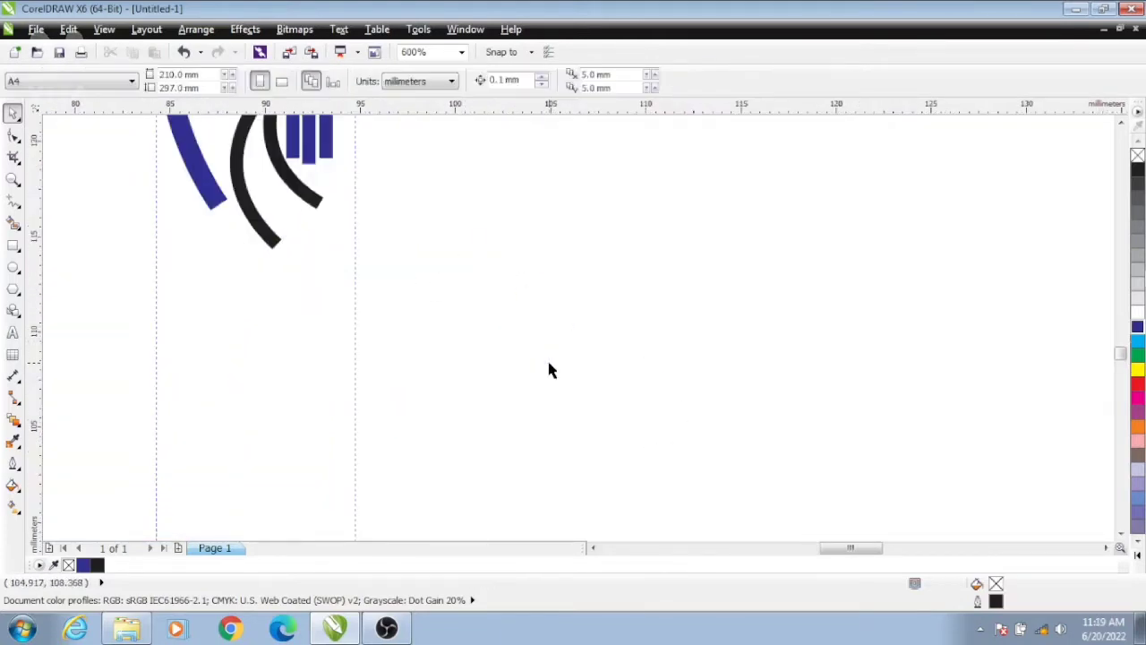
- Draw a circle about 0.66 mm in diameter beside the motif's lower end and set its outline width to 1.5 pt
click(13, 267)
drag(426, 318, 439, 330)
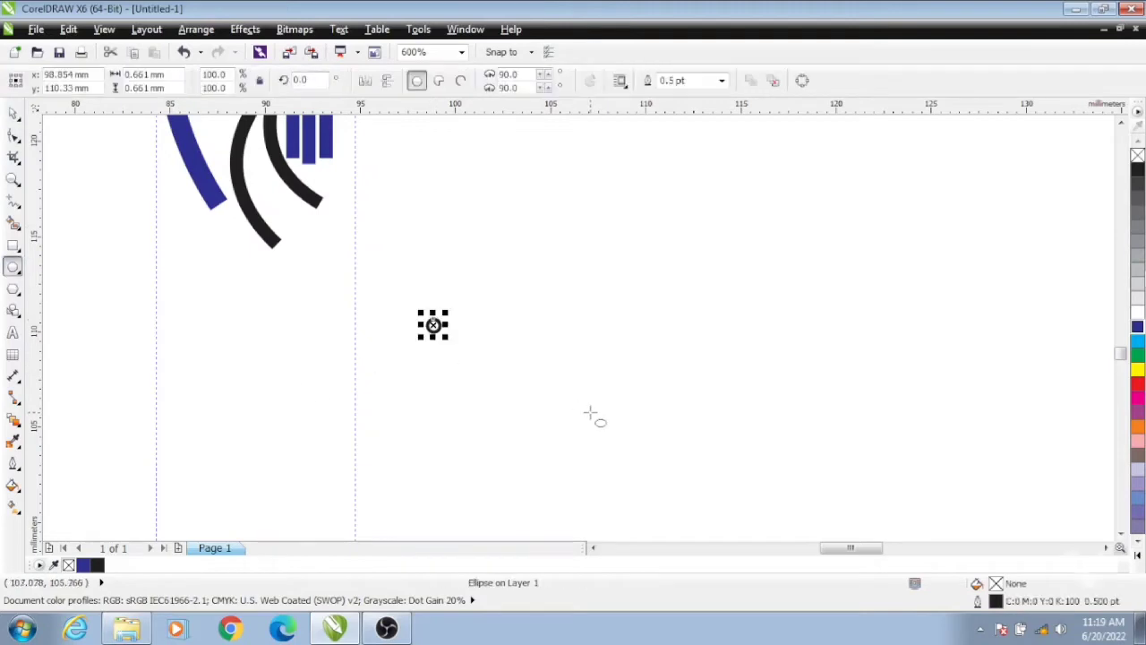
click(721, 81)
click(704, 162)
- Colour the small circle's outline blue (C100 M100), leaving the document defaults as they are
key(Escape)
click(13, 113)
click(1136, 439)
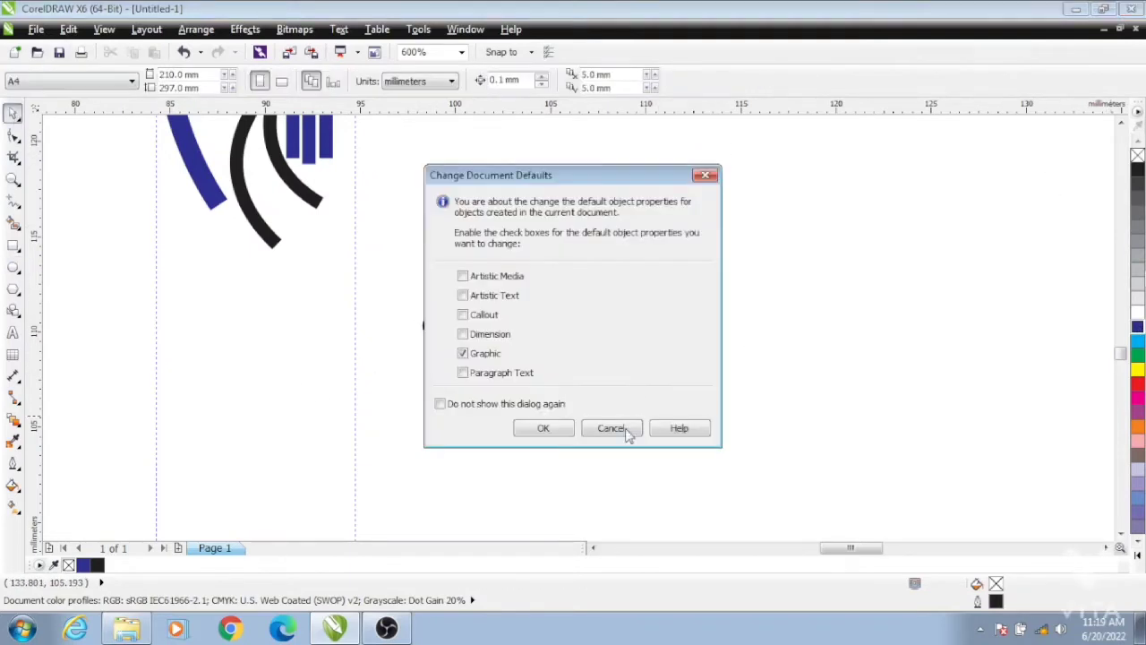
click(626, 430)
drag(393, 286, 578, 443)
right_click(1136, 326)
- Duplicate the blue circle and nudge the copy down and left until it sits just above the original
key(ctrl+d)
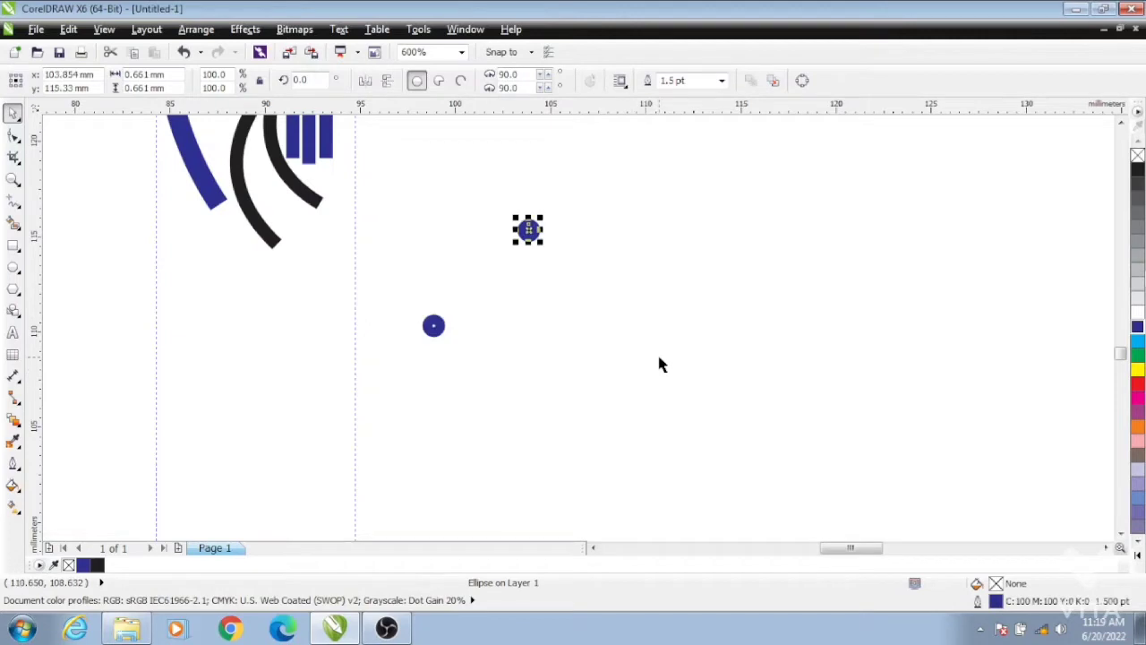
key(Down)
key(Down)
key(Down)
key(Down)
key(Down)
key(Down)
key(Down)
key(Down)
key(Down)
key(Down)
key(Down)
key(Down)
key(Down)
key(Down)
key(Down)
key(Down)
key(Down)
key(Down)
key(Left)
key(Left)
key(Left)
key(Left)
key(Left)
key(Left)
key(Left)
key(Left)
key(Left)
key(Left)
key(Left)
key(Left)
key(Left)
key(Left)
key(Left)
key(Left)
key(Left)
key(Left)
key(Left)
key(Left)
key(Down)
key(Down)
key(Down)
key(Down)
key(Down)
key(Down)
key(Down)
key(Down)
key(Down)
key(Down)
key(Down)
key(Down)
key(Down)
key(Down)
key(Down)
key(Down)
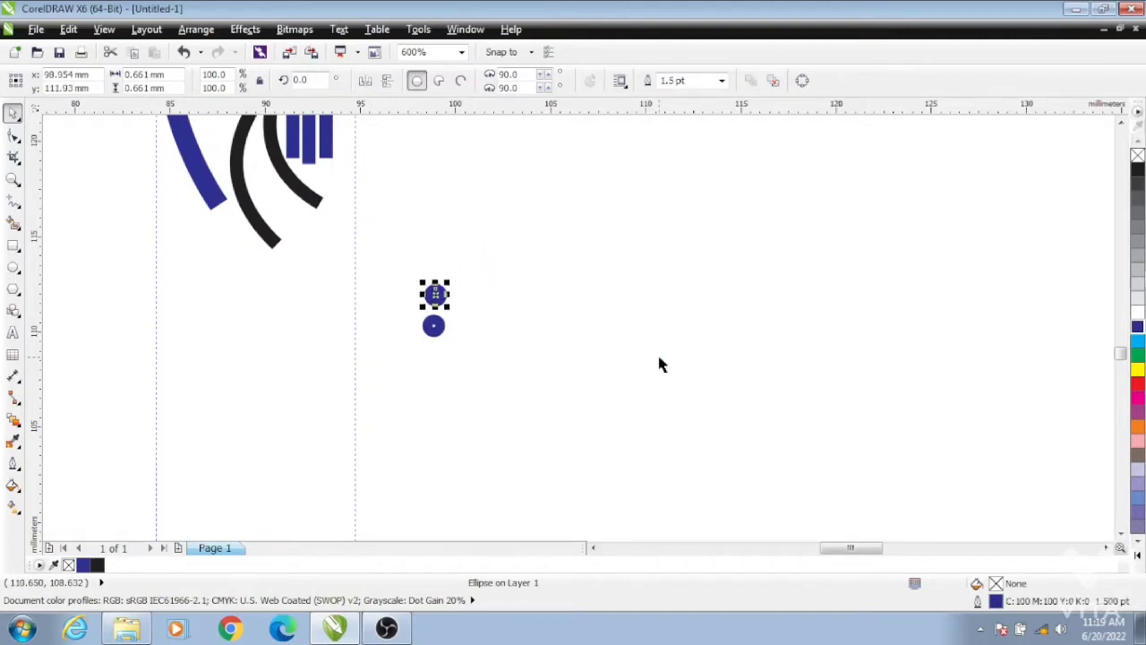
- Align the copied blue circle directly above the original and duplicate it to stack a third circle on top in a vertical column
key(Down)
key(Down)
key(Down)
key(Left)
key(ctrl+d)
- Try the column of three blue circles under the motif's lower bars, and move it into the empty space to the right
drag(659, 357, 419, 262)
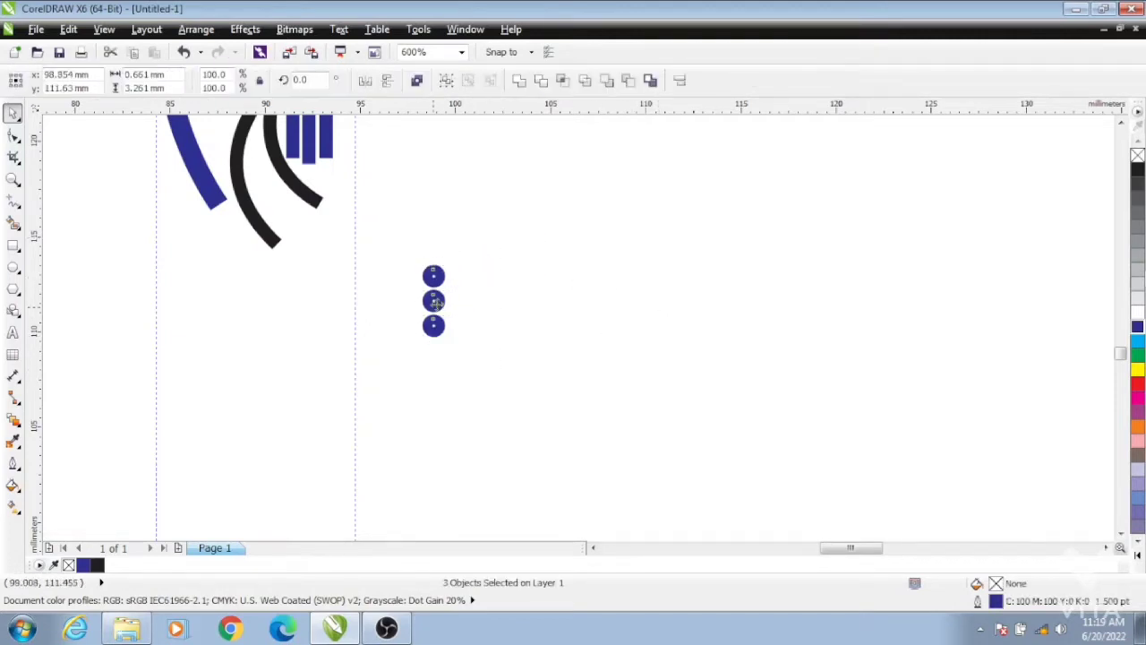
scroll(434, 302, down, 7)
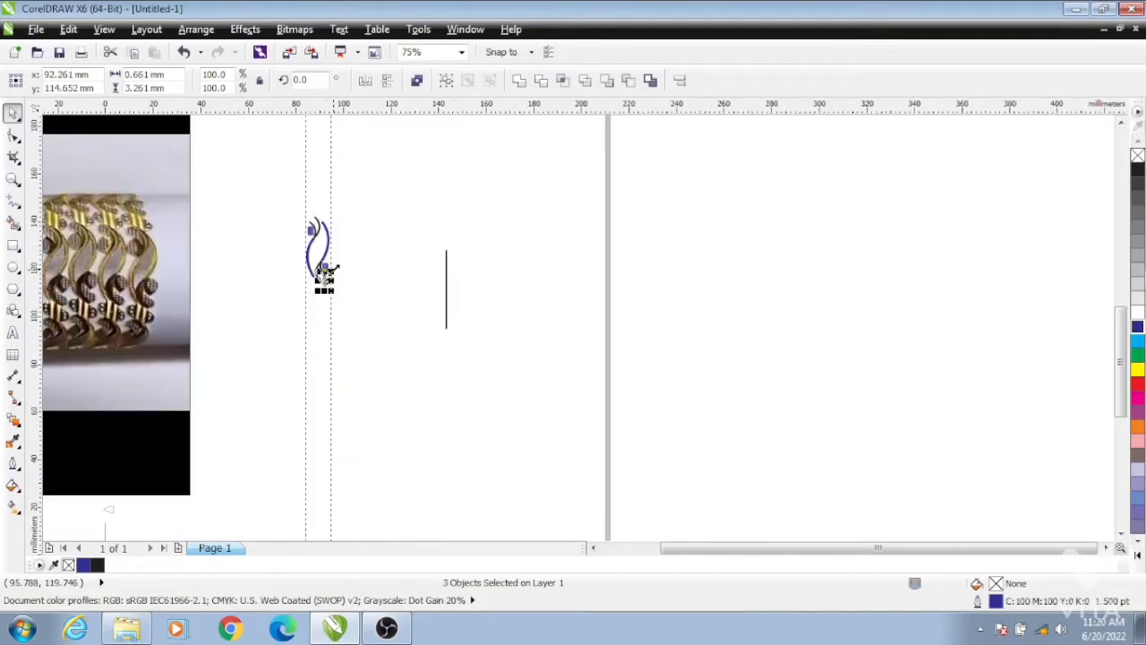
click(319, 280)
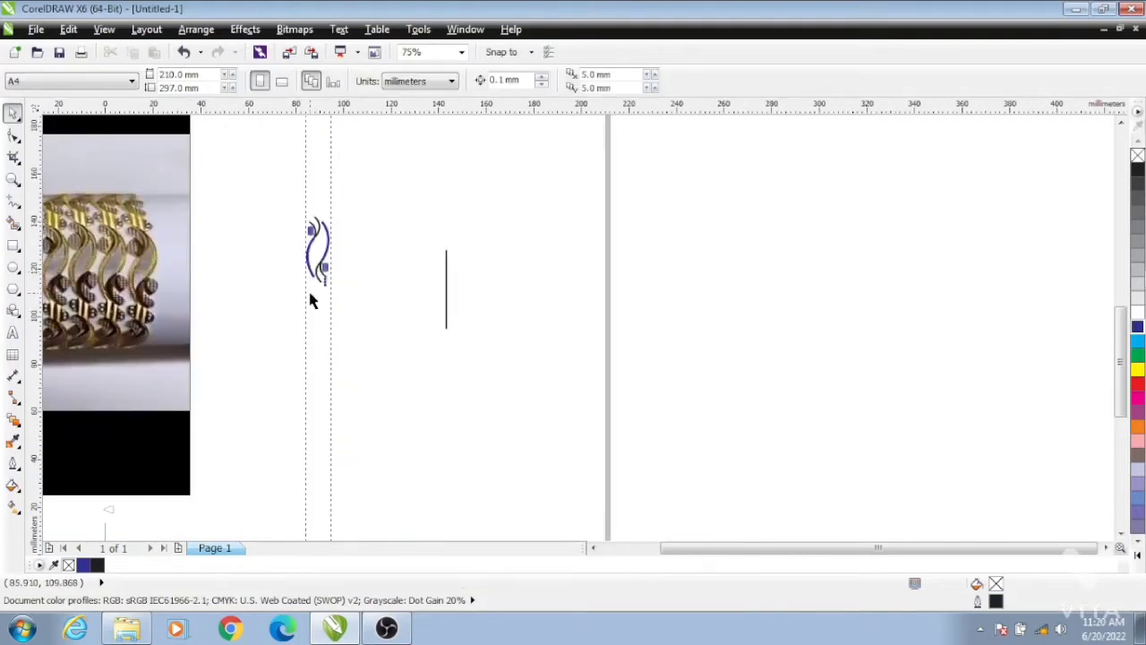
scroll(317, 276, up, 3)
drag(345, 362, 453, 285)
drag(386, 319, 575, 338)
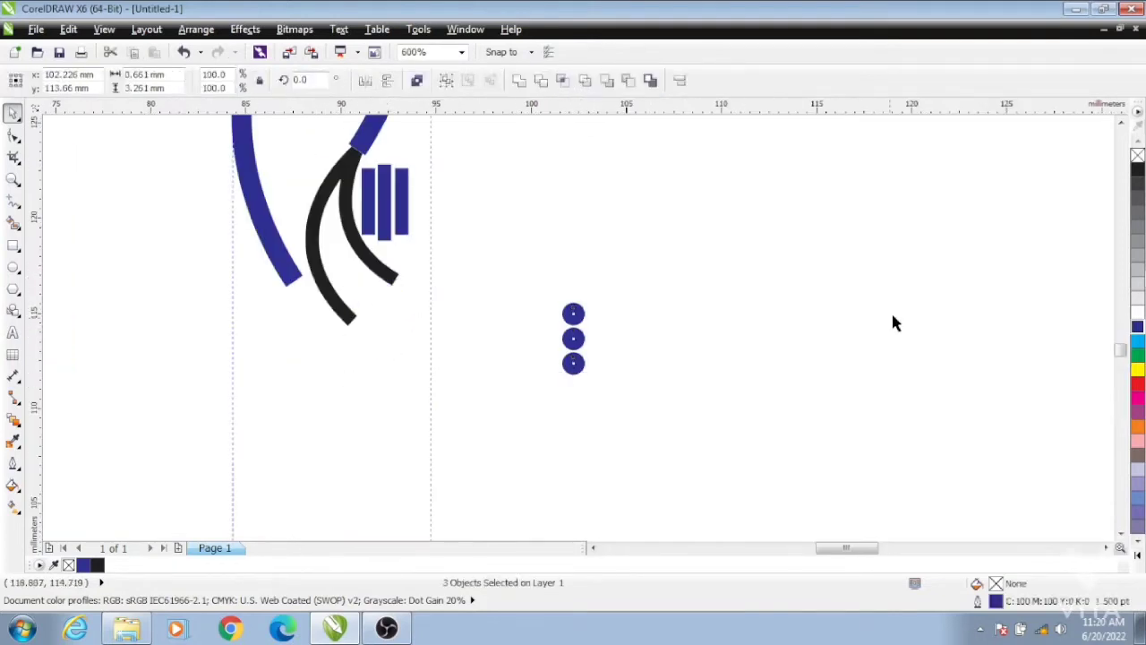
- Duplicate the three-circle column twice, nudging each copy down and left until the three columns interlock as a staggered nine-circle cluster
key(ctrl+d)
key(Down)
key(Down)
key(Down)
key(Down)
key(Down)
key(Down)
key(Down)
key(Down)
key(Down)
key(Down)
key(Down)
key(Down)
key(Down)
key(Down)
key(Down)
key(Down)
key(Left)
key(Left)
key(Left)
key(Left)
key(Left)
key(Left)
key(Left)
key(Left)
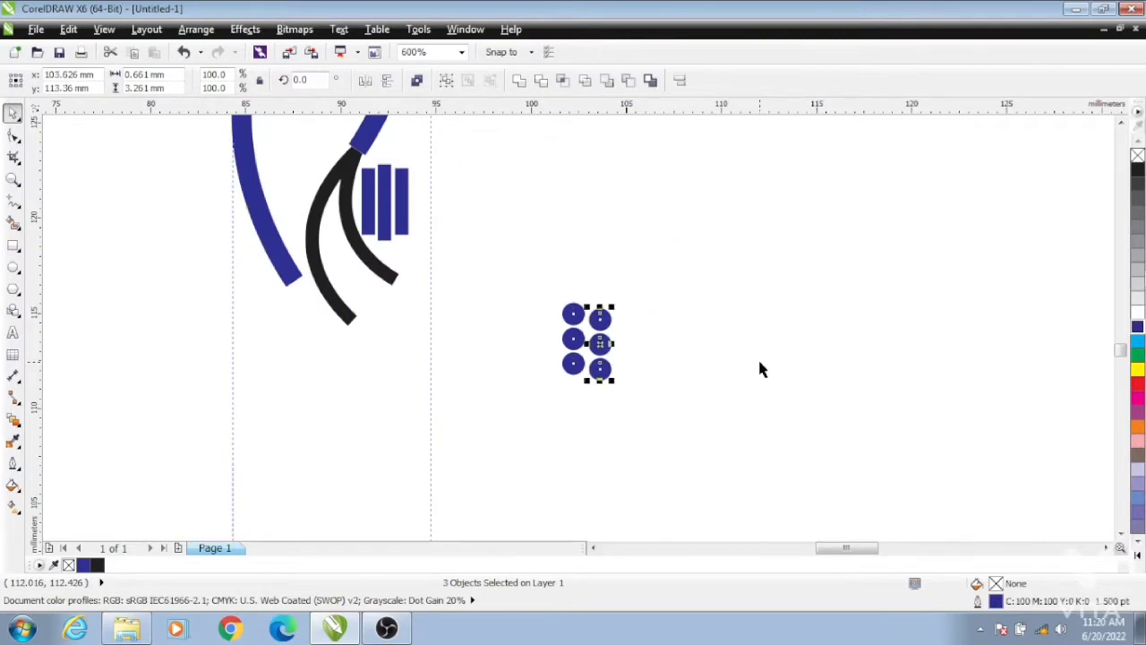
key(Left)
key(Left)
key(Down)
key(Down)
key(Down)
key(ctrl+d)
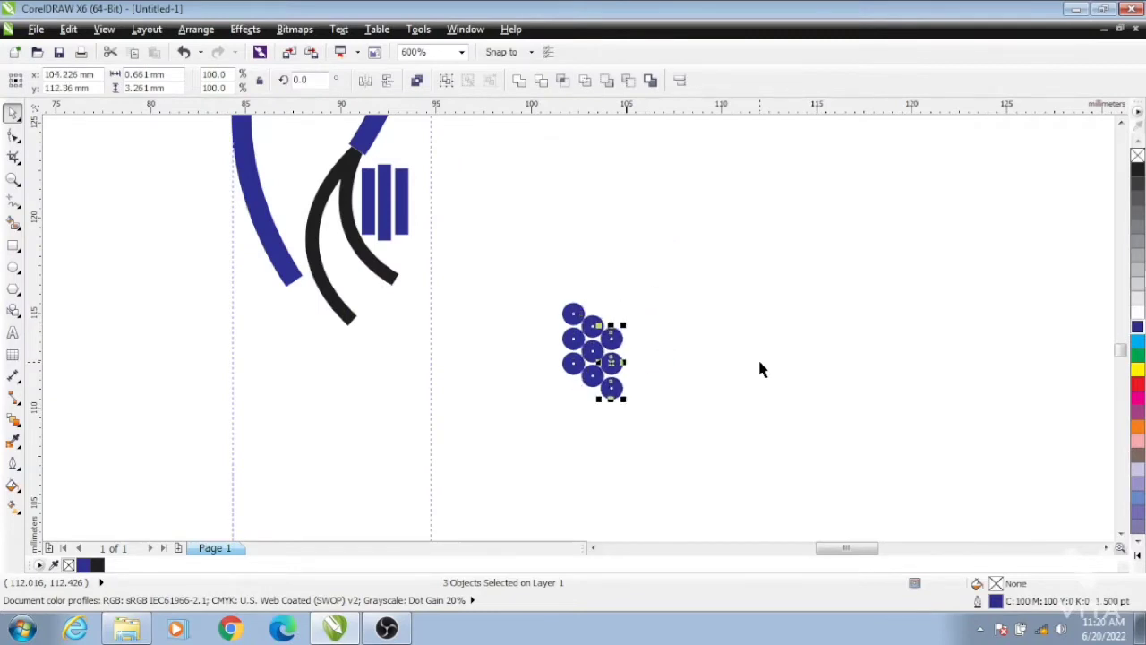
- Duplicate the nine-circle cluster, try one over the lower ends of the motif's black curves, and delete that one
drag(524, 273, 716, 509)
key(ctrl+d)
click(592, 357)
drag(592, 357, 371, 303)
scroll(503, 344, down, 2)
scroll(627, 290, down, 1)
scroll(406, 344, up, 1)
scroll(730, 339, down, 1)
scroll(730, 339, up, 1)
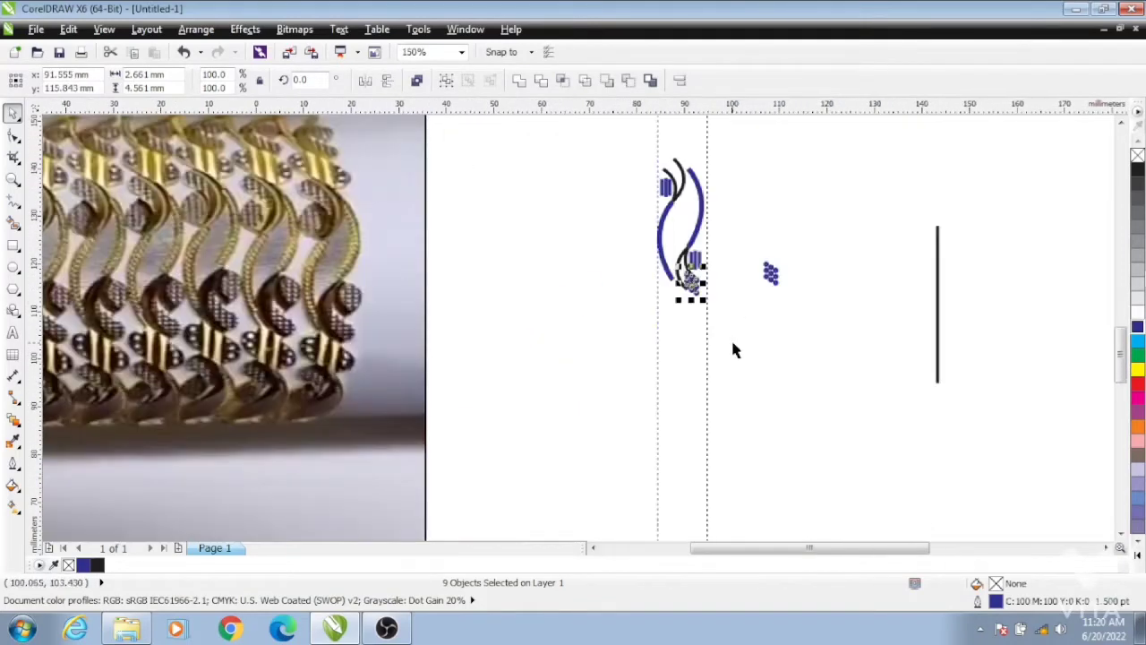
scroll(732, 291, up, 1)
scroll(712, 376, down, 1)
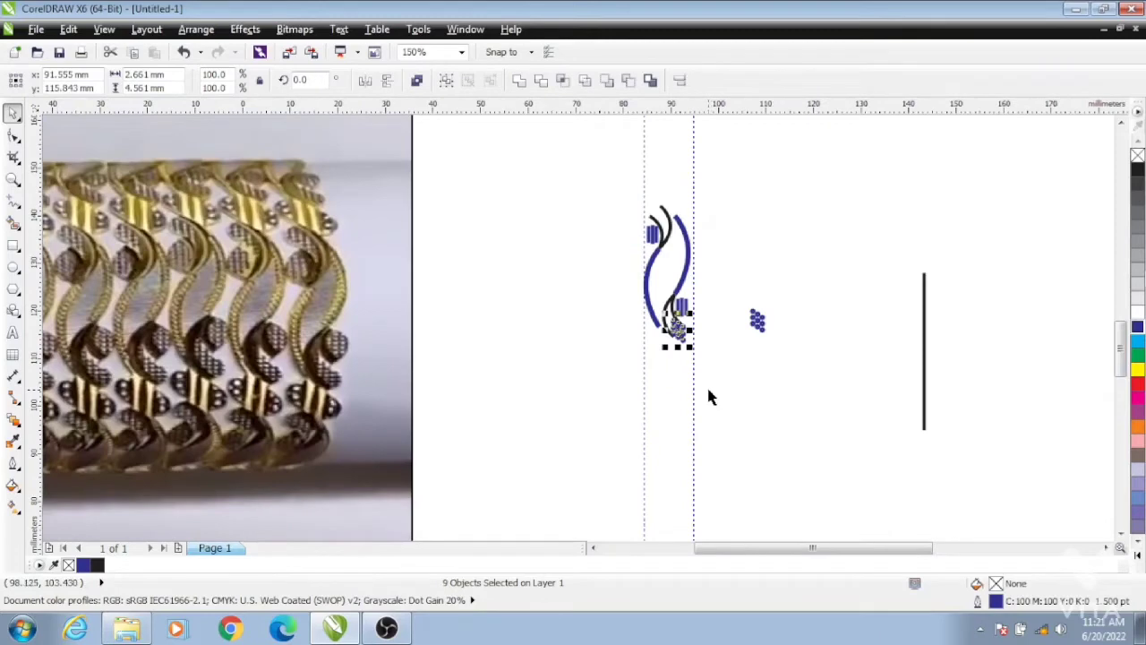
key(Delete)
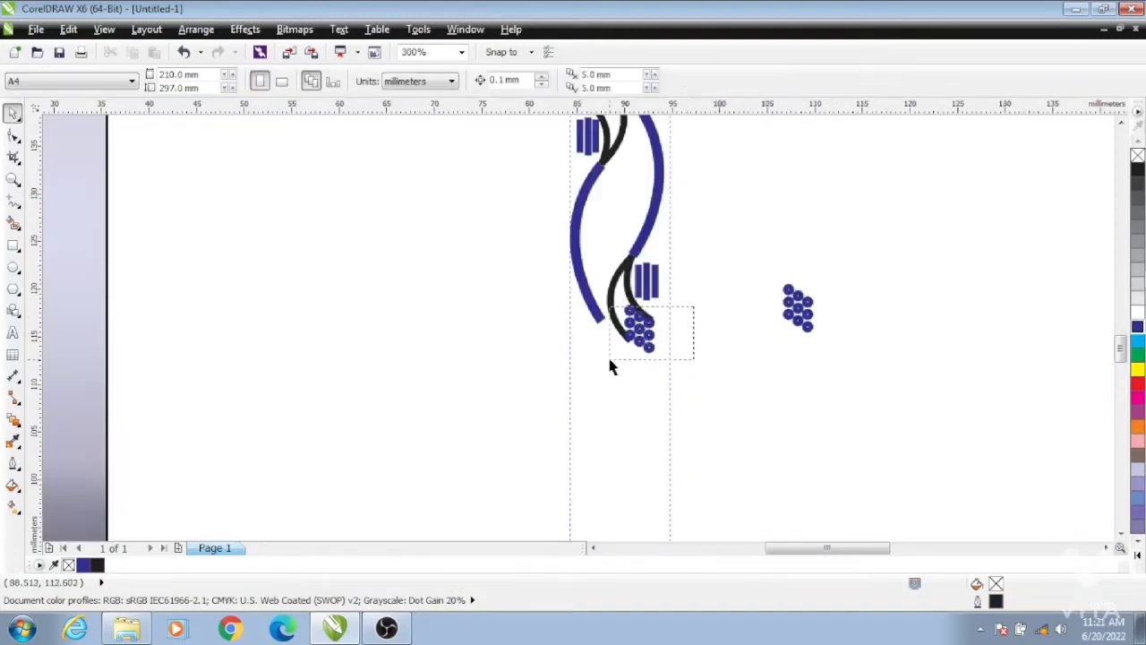
drag(766, 259, 880, 390)
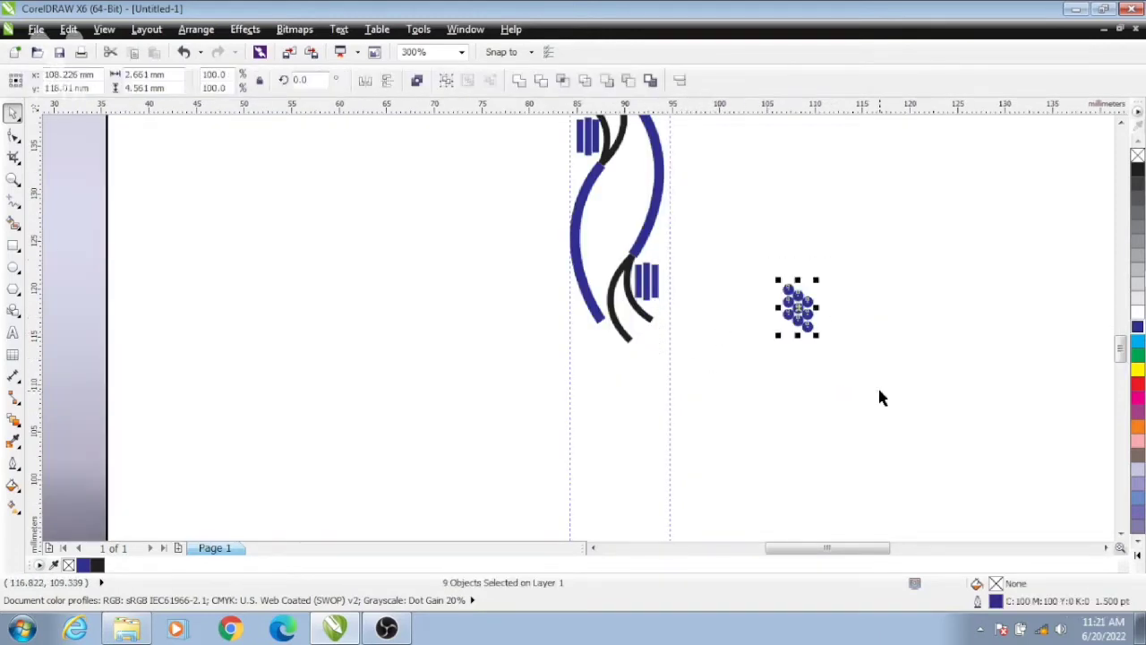
scroll(880, 390, down, 1)
click(880, 391)
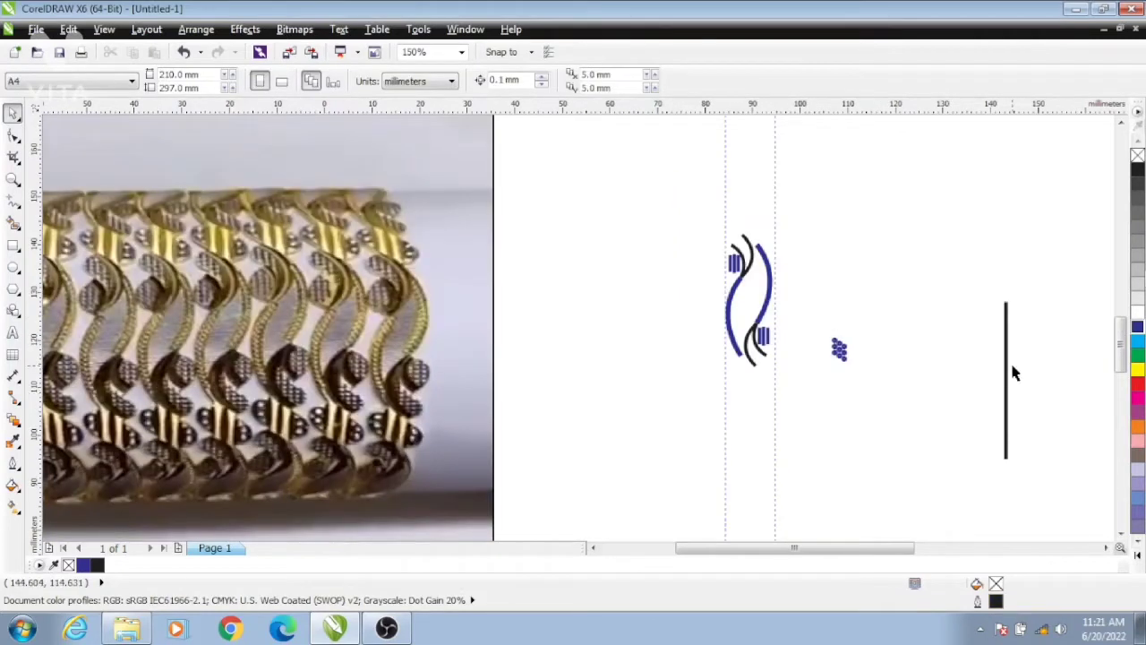
- Move the long vertical black line closer to the motif and set its height to 6.5 mm
click(1004, 307)
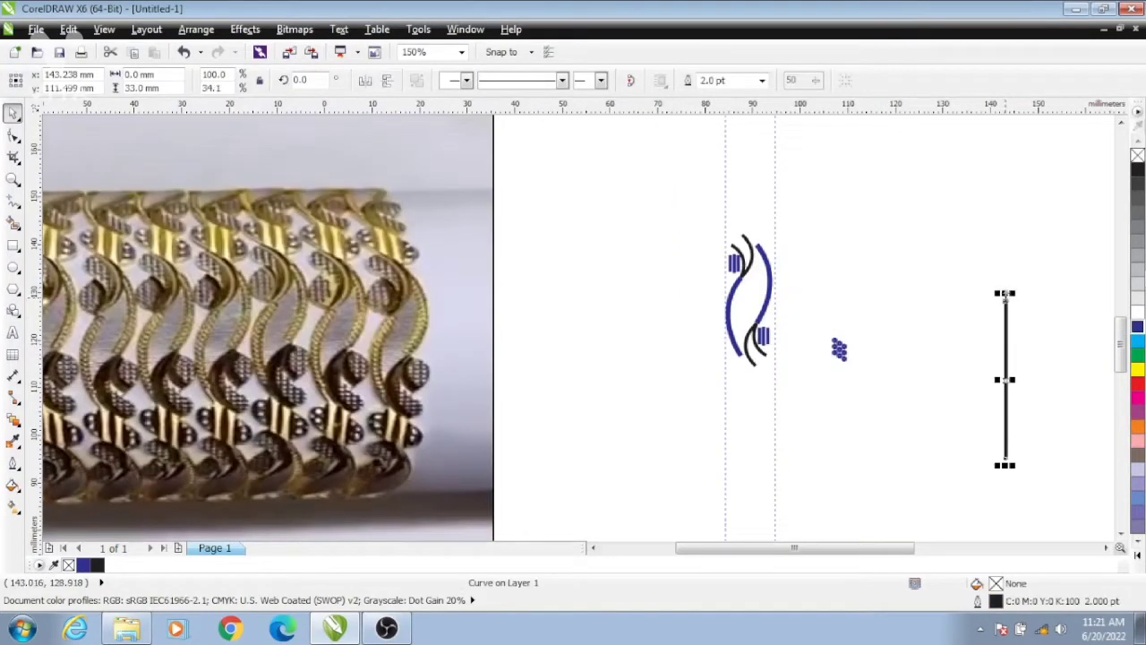
scroll(1028, 470, up, 1)
drag(1005, 294, 814, 402)
click(149, 86)
key(BackSpace)
key(BackSpace)
key(BackSpace)
key(BackSpace)
key(BackSpace)
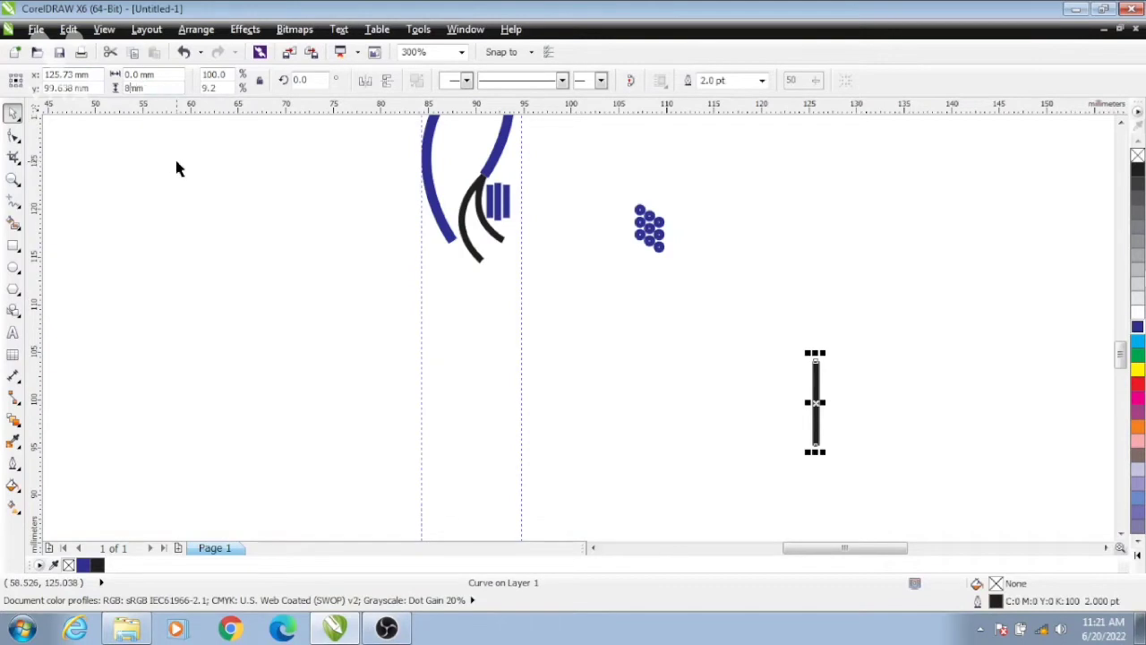
text(6.5)
click(851, 397)
scroll(851, 403, down, 1)
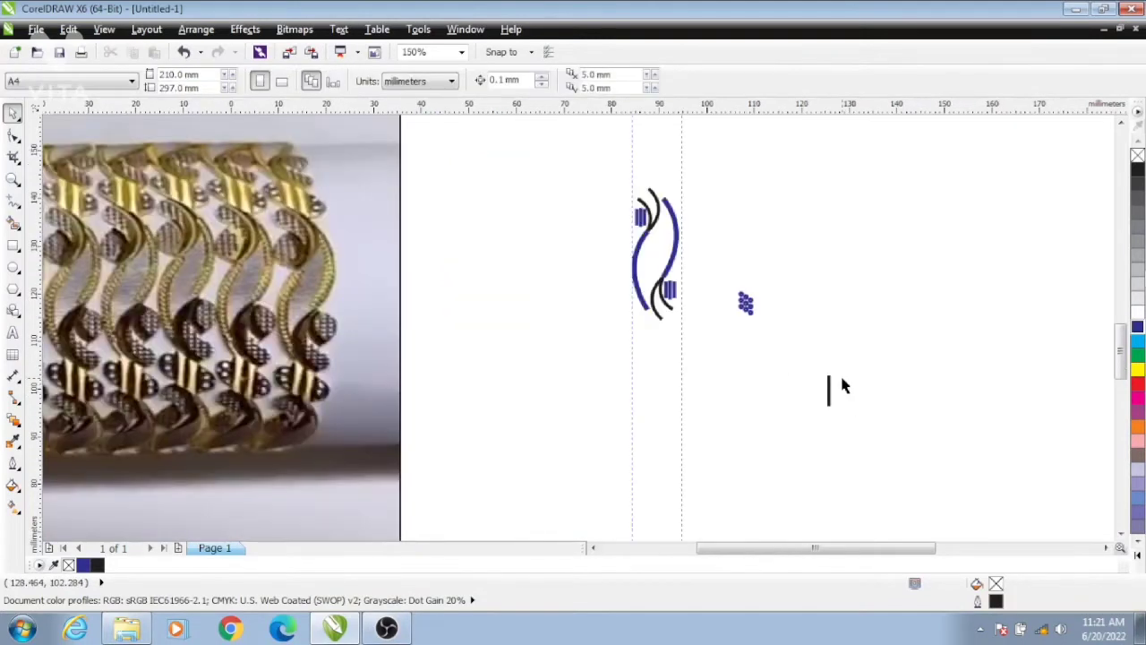
- Move the short black line below the circle cluster, duplicate it, and nudge the copy level with the original, close on its right
click(829, 392)
drag(655, 359, 785, 430)
key(Down)
key(Down)
key(Down)
key(Down)
key(Down)
key(Down)
key(Down)
key(Down)
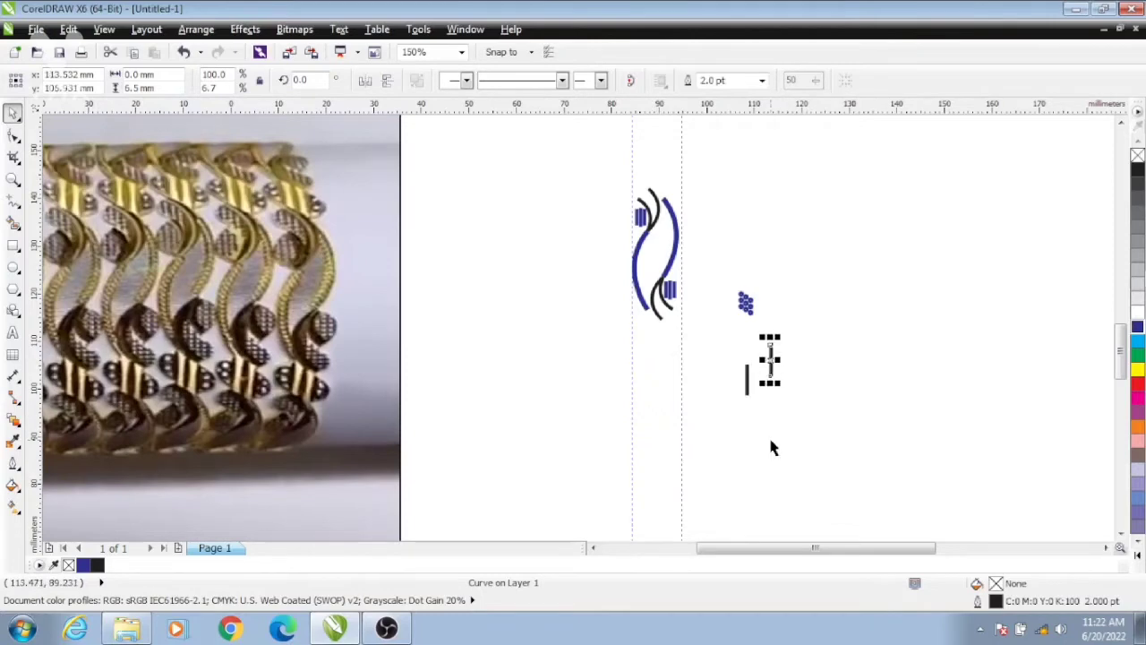
key(Left)
key(Left)
key(Left)
key(Left)
key(Left)
key(Left)
key(Down)
key(Down)
scroll(799, 421, up, 2)
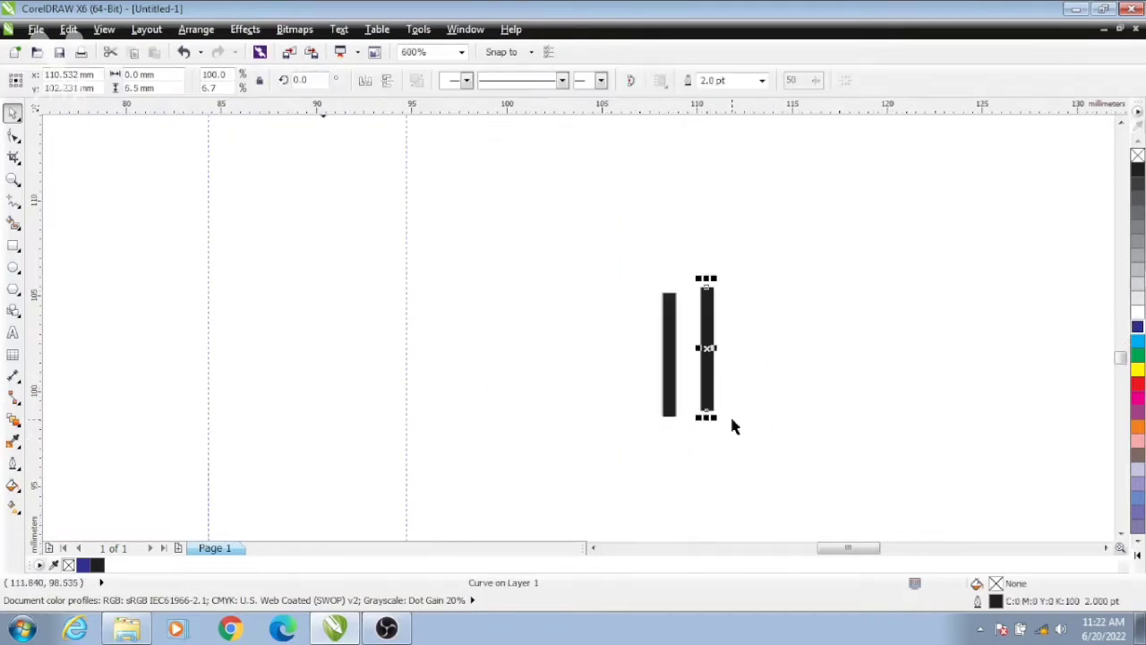
key(Left)
key(Left)
key(Left)
key(Left)
key(Left)
- Duplicate the second black line and nudge the copy down and left to make a third, evenly spaced parallel bar
key(ctrl+d)
key(Down)
key(Down)
key(Down)
key(Down)
key(Down)
key(Down)
key(Down)
key(Down)
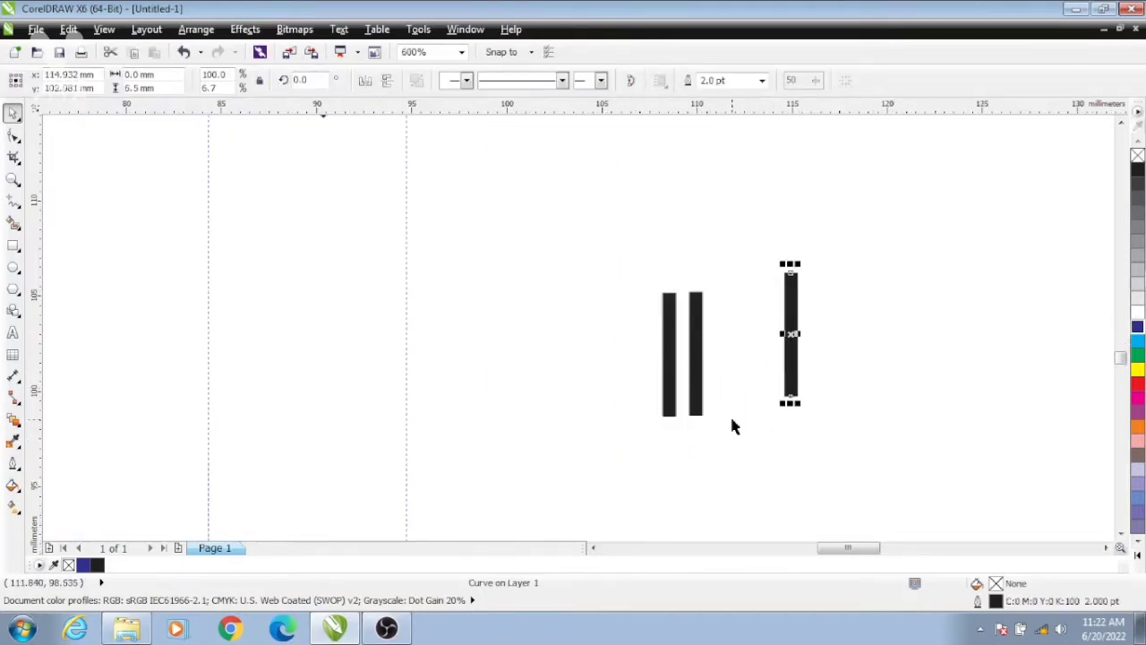
key(Left)
key(Left)
key(Left)
key(Left)
key(Left)
key(Left)
key(Left)
key(Down)
key(Down)
click(787, 312)
scroll(787, 313, down, 2)
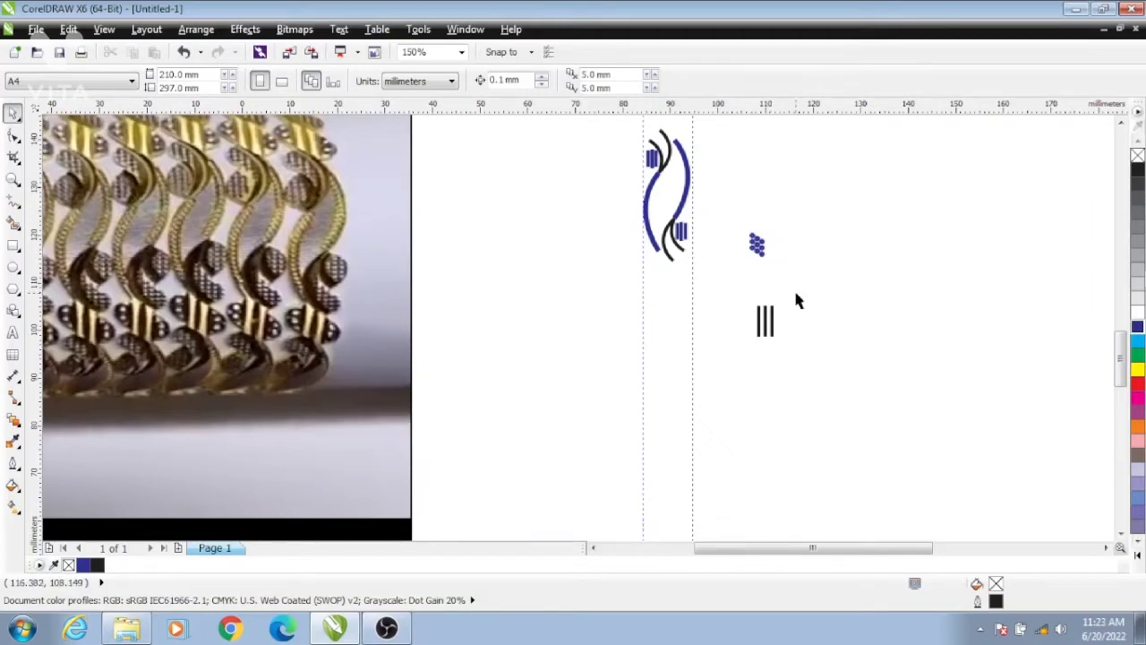
- Move the three black bars together between the guidelines, just under the motif's lower end
drag(726, 296, 801, 369)
mouse_move(764, 320)
mouse_down()
mouse_move(663, 274)
mouse_move(757, 338)
mouse_up()
scroll(703, 248, up, 1)
click(716, 282)
- Duplicate the rightmost black bar and rotate the copy clockwise by about 36 degrees
click(634, 299)
key(ctrl+d)
click(758, 301)
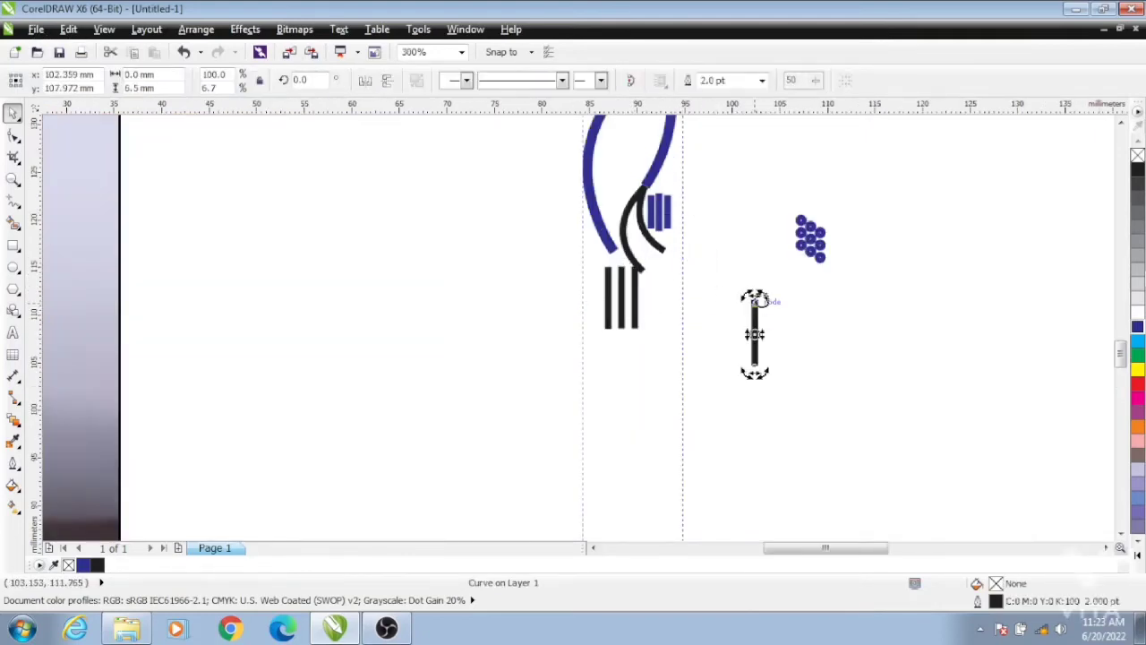
drag(763, 297, 786, 309)
click(786, 315)
- Convert the tilted black line to a curve and bend it into a rounded hook
key(F10)
right_click(753, 334)
click(814, 128)
scroll(773, 318, up, 2)
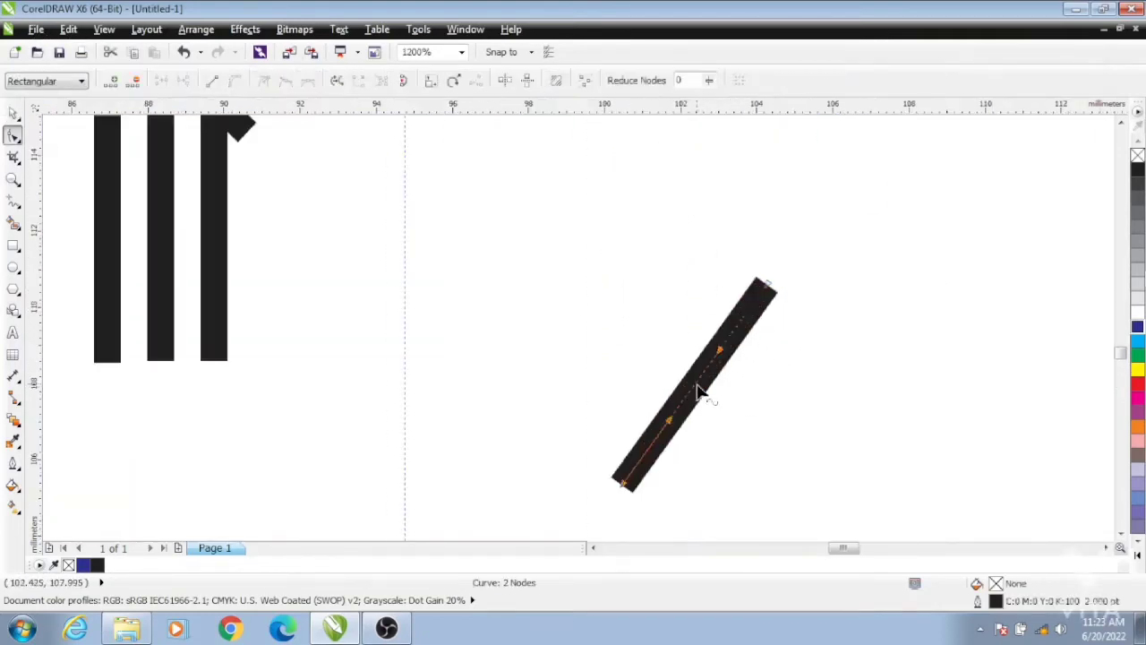
drag(696, 385, 594, 226)
scroll(801, 388, down, 1)
- Fit the hook between the lower ends of the two black curves, resizing it to about 2.5 by 2.6 mm
click(13, 114)
click(583, 184)
scroll(542, 247, up, 2)
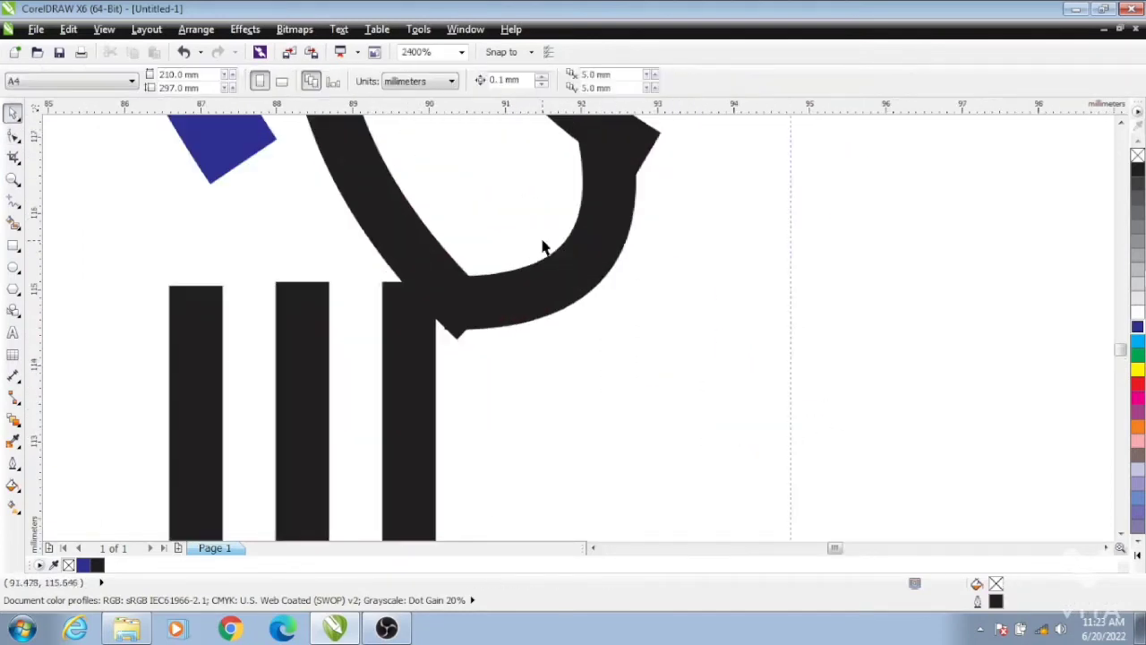
drag(570, 279, 644, 328)
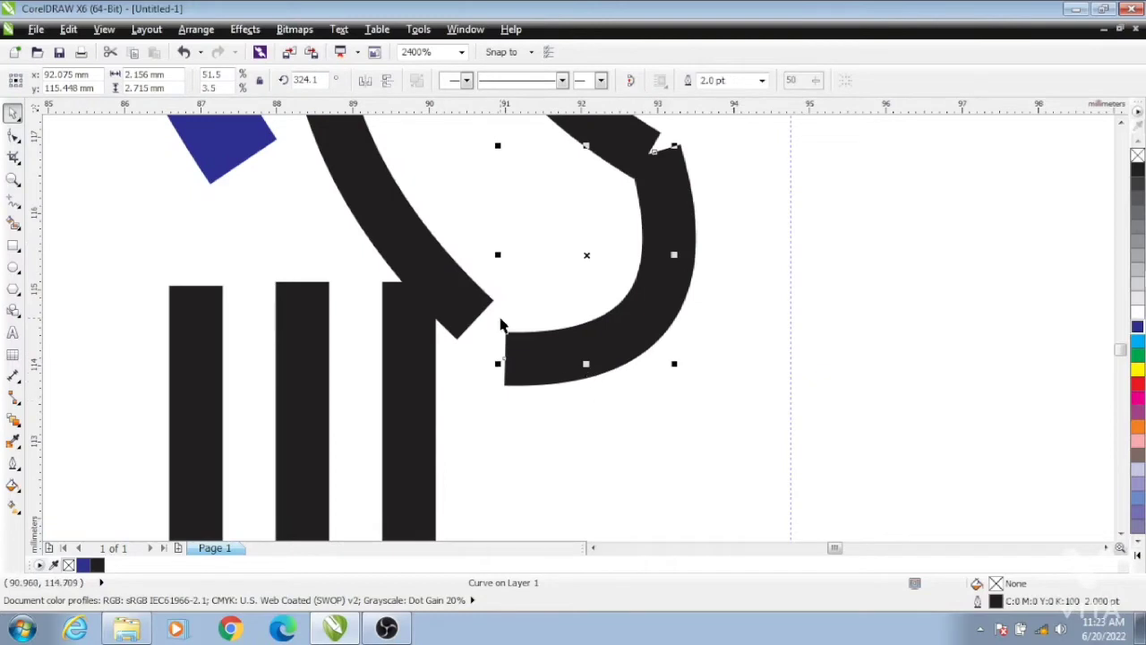
drag(587, 363, 589, 339)
drag(674, 338, 698, 358)
click(706, 357)
click(655, 304)
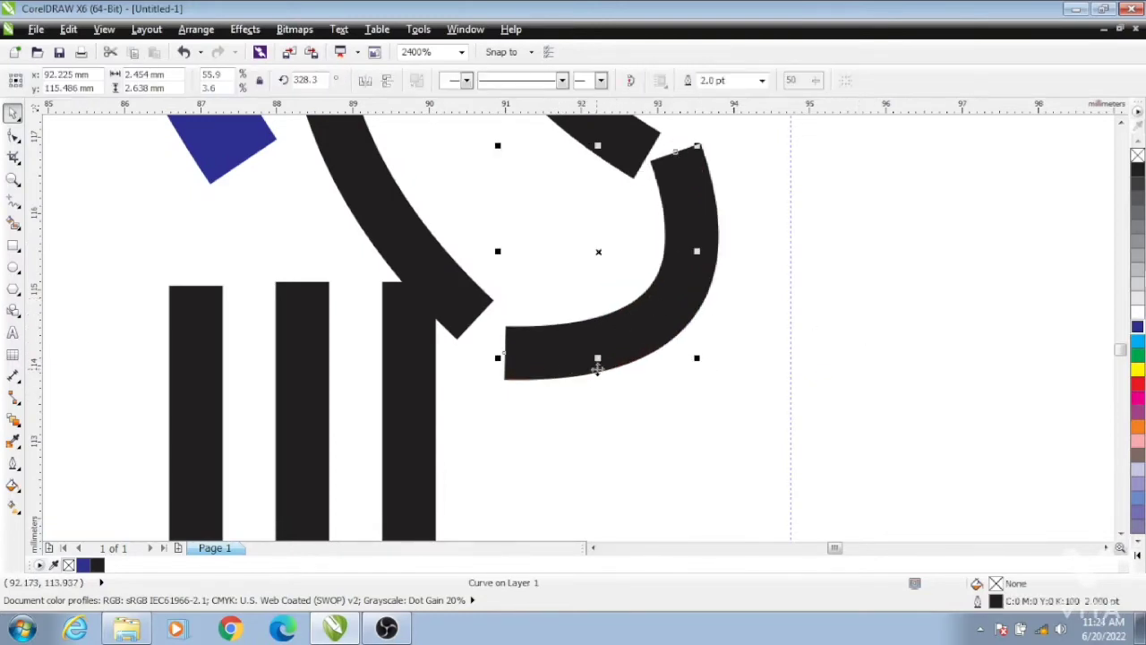
mouse_move(597, 359)
mouse_down()
mouse_move(597, 381)
mouse_move(596, 360)
mouse_up()
click(857, 335)
- Move the three blue bars from the motif's lower end out past the right guideline
scroll(743, 323, down, 2)
drag(834, 253, 681, 161)
drag(708, 204, 882, 208)
click(708, 159)
scroll(783, 235, down, 1)
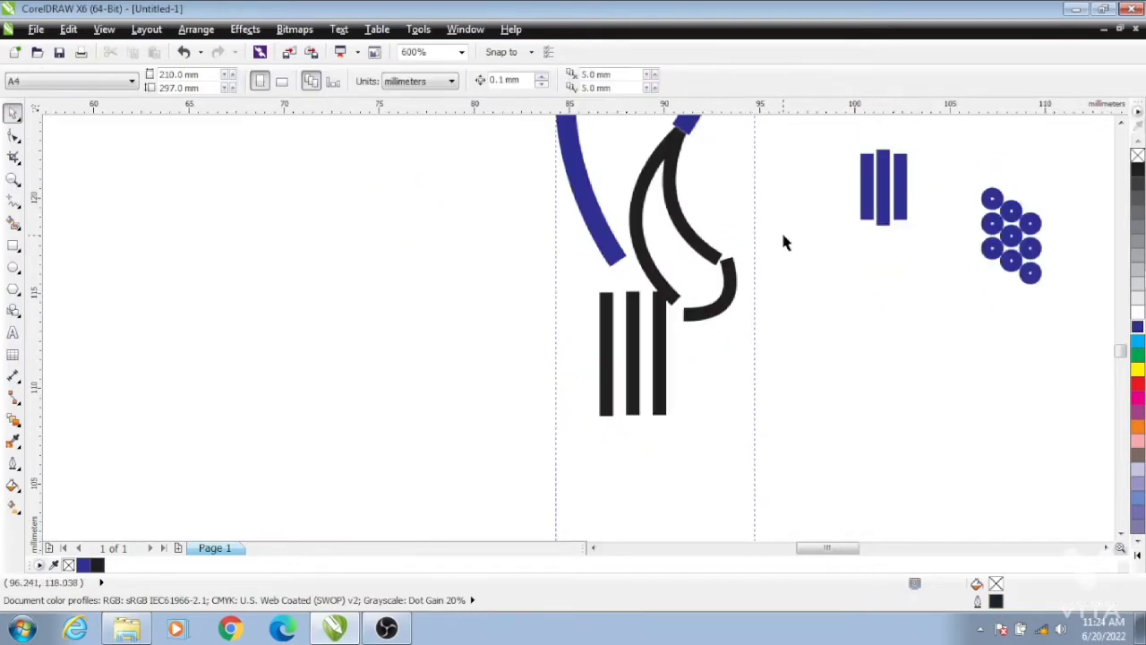
- Combine the two lower black curves with the hook and join the adjoining end nodes at both ends of the hook
drag(788, 126, 596, 340)
key(ctrl+l)
click(12, 135)
scroll(755, 246, up, 1)
drag(735, 239, 670, 291)
click(161, 80)
drag(642, 331, 571, 405)
click(162, 81)
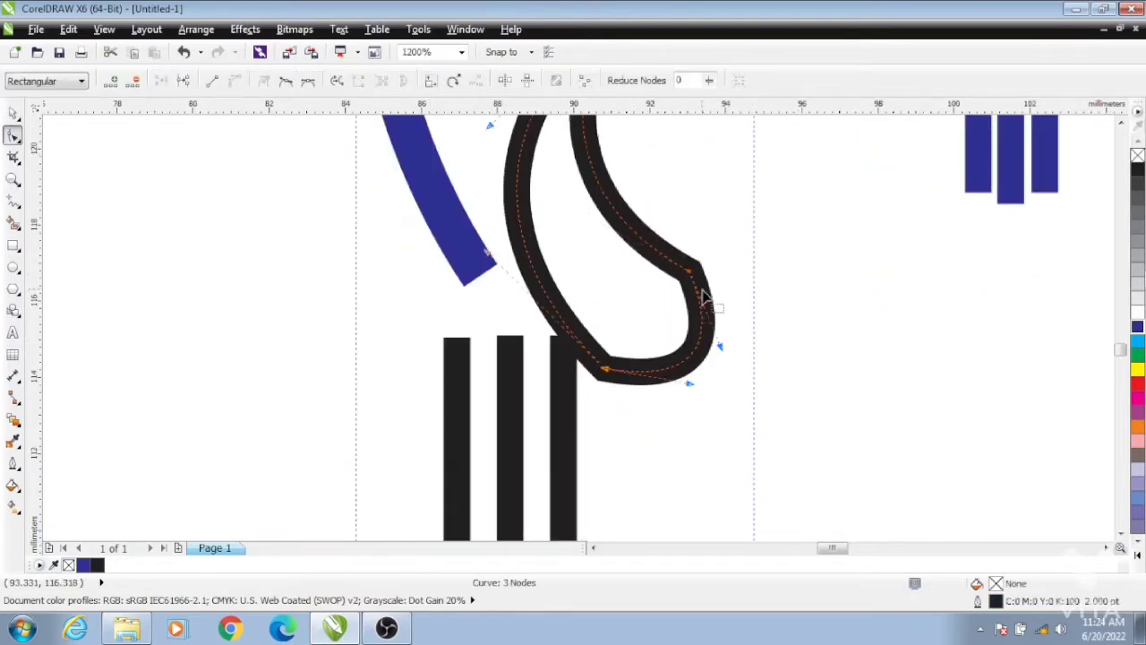
key(space)
click(321, 276)
- Move the three black bars out from under the motif to the empty area below the circle cluster
scroll(321, 276, down, 2)
drag(369, 324, 588, 424)
scroll(411, 244, up, 1)
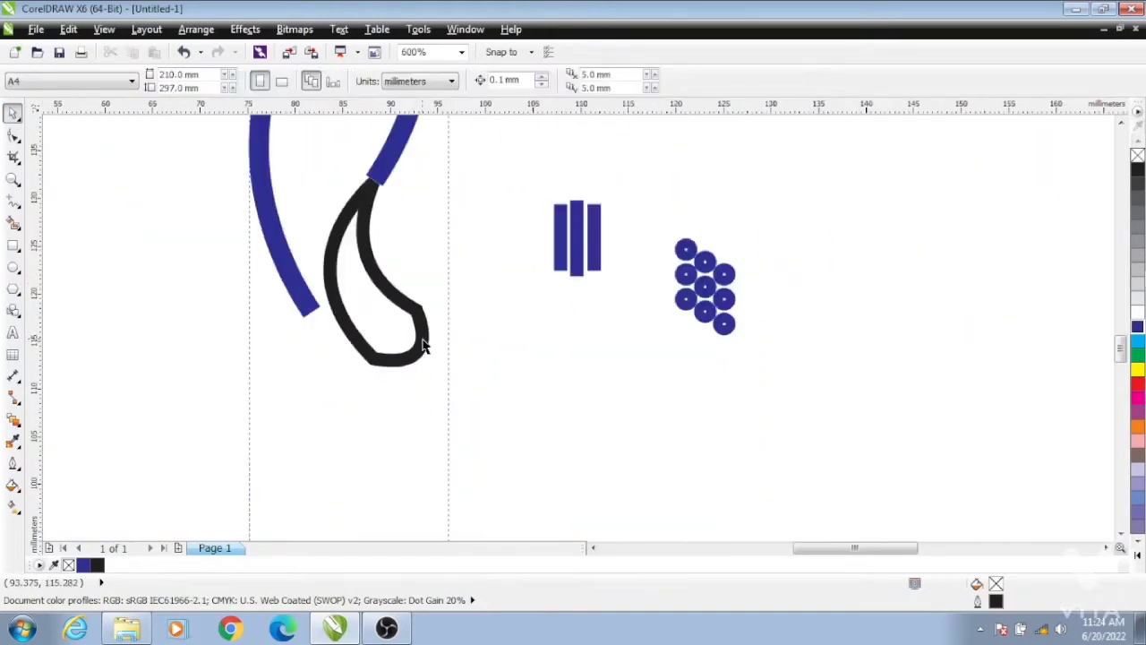
- Delete the two black curves at the motif's upper end together with the three blue bars beside them
scroll(420, 321, down, 2)
click(400, 240)
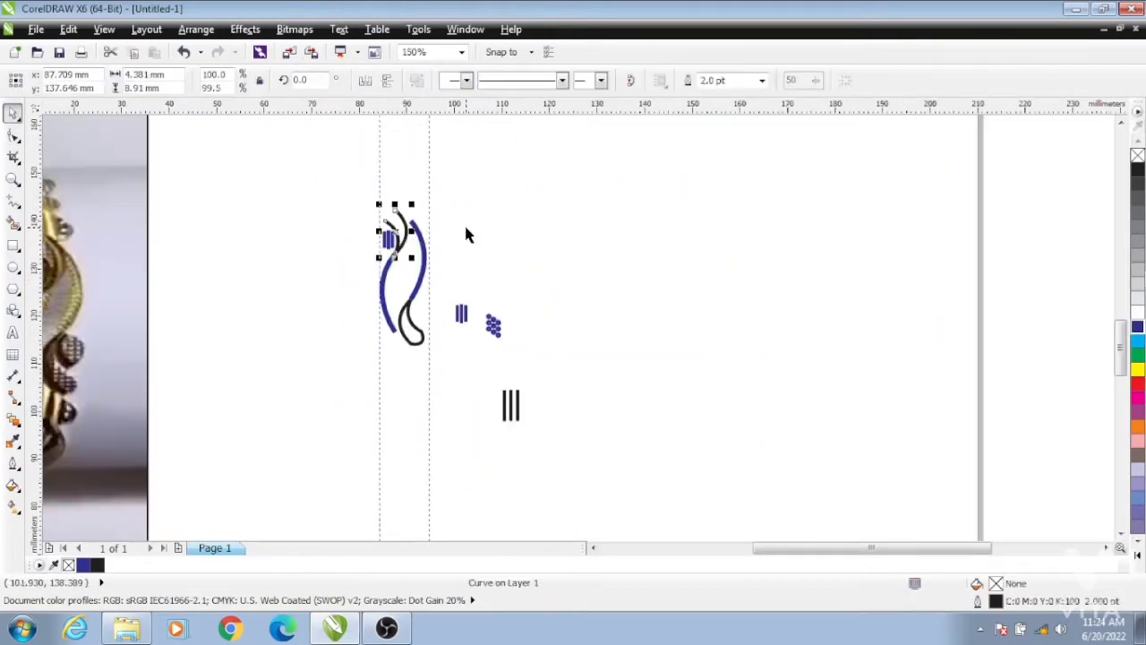
drag(363, 193, 397, 249)
key(Delete)
- Duplicate the closed black leaf at the motif's lower end and turn the copy 180° so its tip points down
click(417, 341)
key(ctrl+d)
click(371, 83)
click(390, 84)
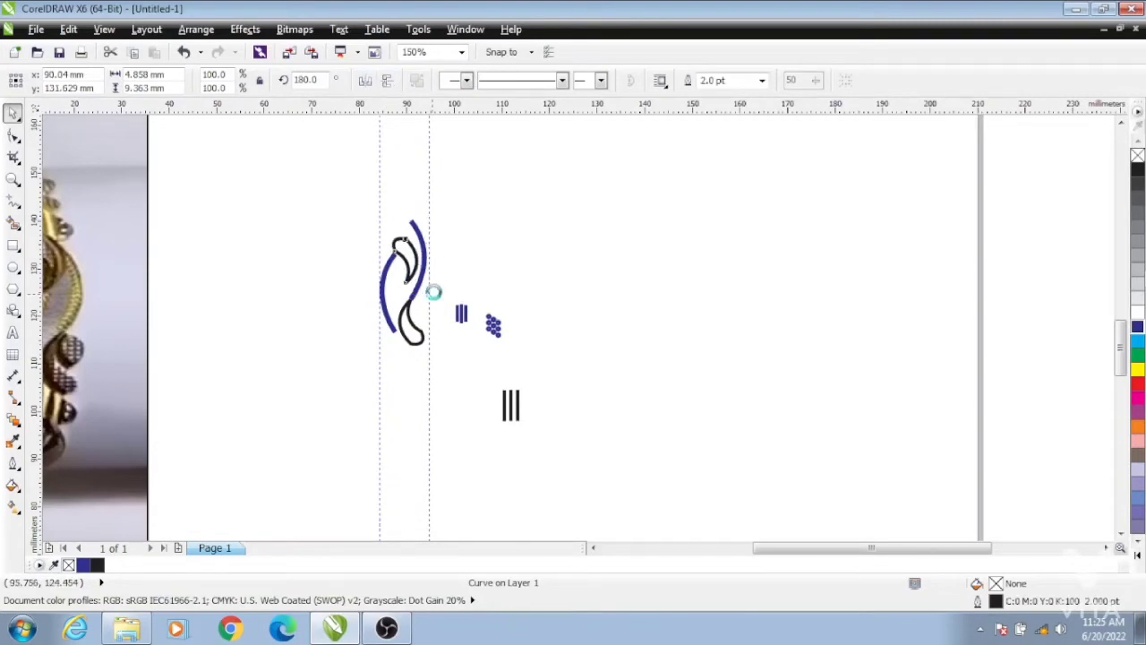
- Move the turned leaf copy upward until its tip meets the upper end of the left blue curve
key(Up)
key(Up)
key(Up)
key(Up)
key(Up)
key(Up)
key(Up)
key(Up)
key(Up)
key(Up)
key(Up)
key(Up)
key(Up)
key(Up)
key(Up)
key(Up)
key(Up)
key(Up)
key(Up)
key(Up)
key(Left)
key(Left)
key(Left)
key(Up)
key(Up)
key(Up)
key(Up)
key(Up)
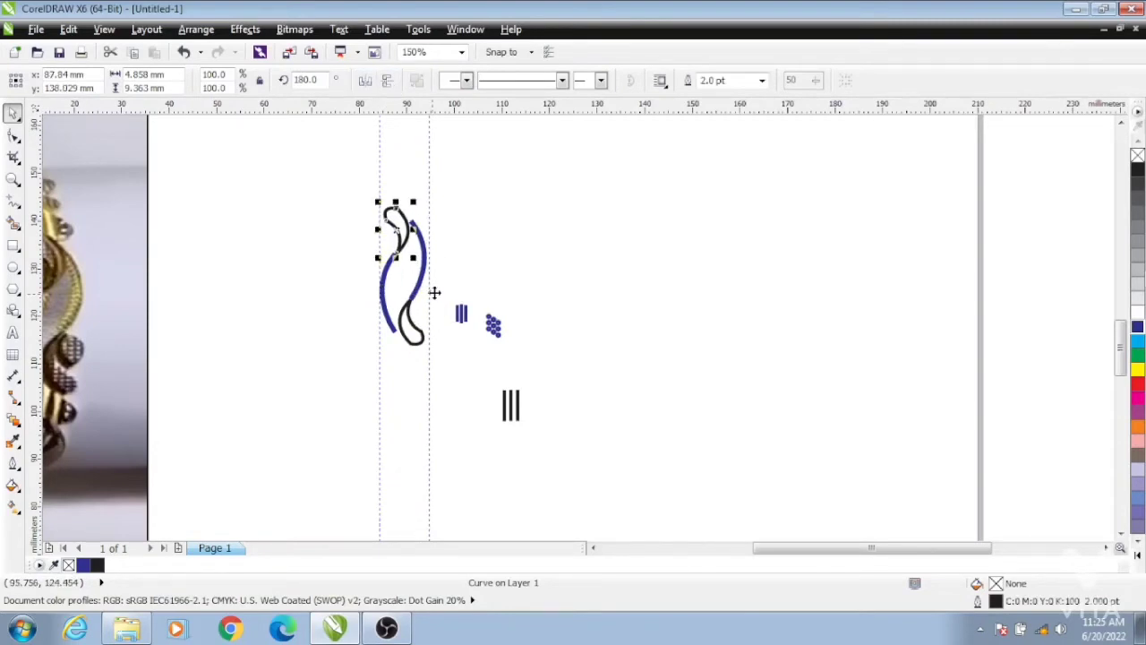
scroll(401, 237, up, 2)
key(Left)
key(Left)
key(Left)
key(Left)
key(Down)
key(Down)
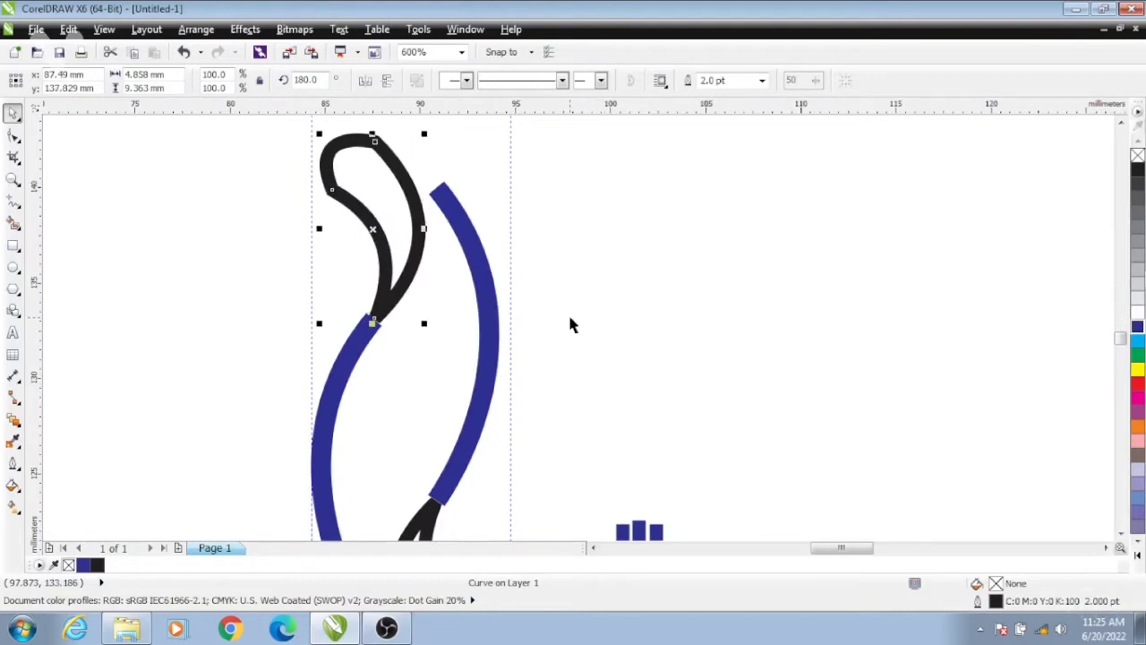
key(Up)
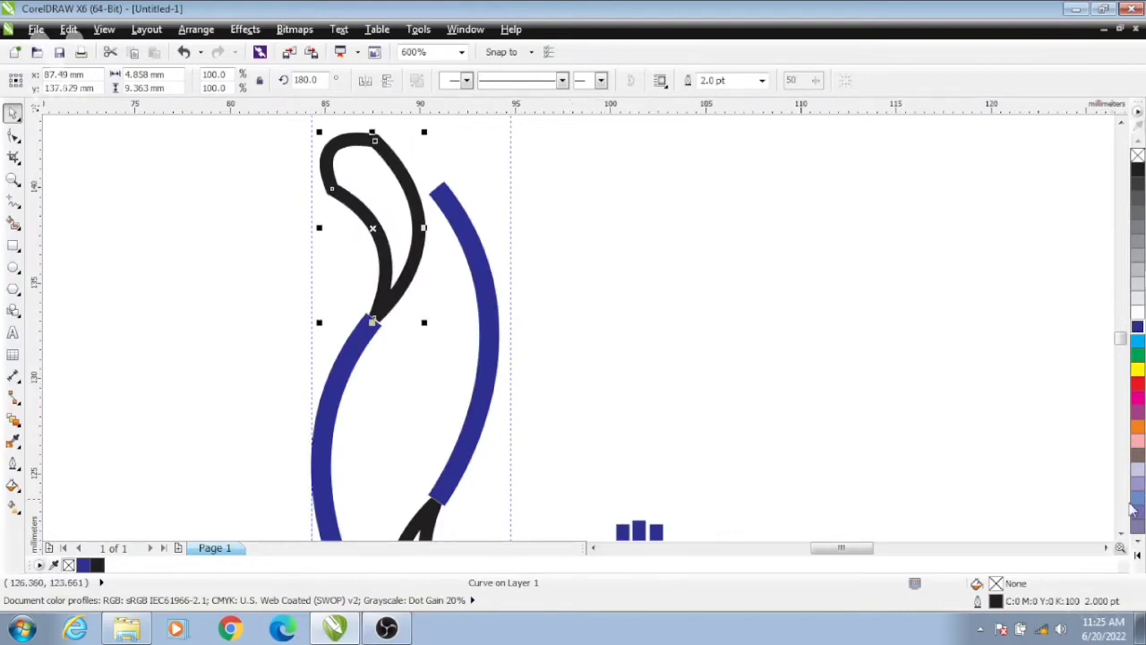
click(1120, 534)
click(1119, 122)
click(732, 296)
scroll(603, 300, down, 1)
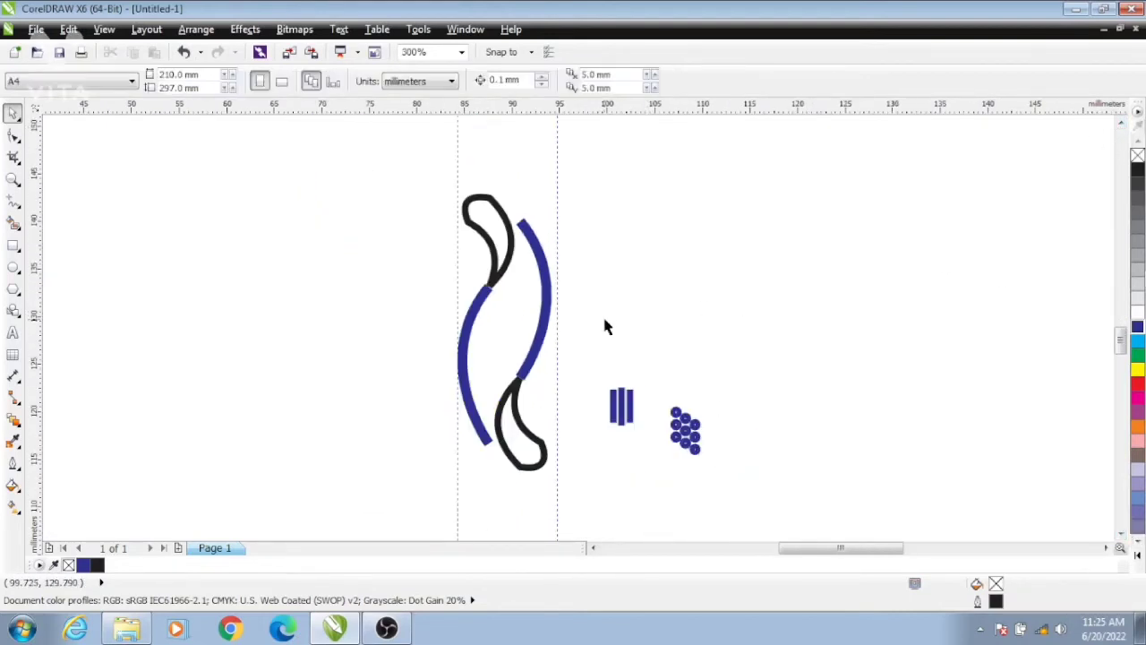
- Shorten the three blue bars, and delete the circle cluster's left column plus the top circle of its middle column
drag(600, 374, 637, 428)
drag(622, 383, 622, 394)
drag(594, 380, 682, 462)
click(695, 435)
click(696, 446)
key(Delete)
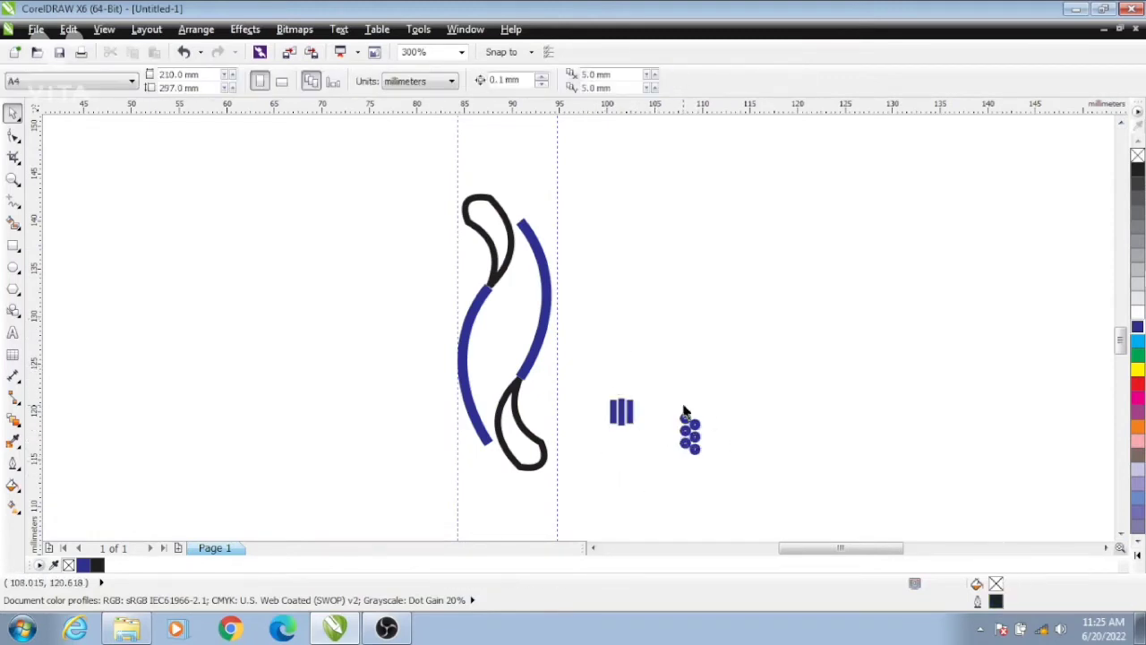
click(685, 417)
key(Delete)
- Duplicate the cluster's two left circles and place the copies on its opposite side to form a seven-circle flower
drag(673, 420, 690, 466)
key(ctrl+d)
key(Down)
key(Down)
key(Down)
key(Down)
key(Down)
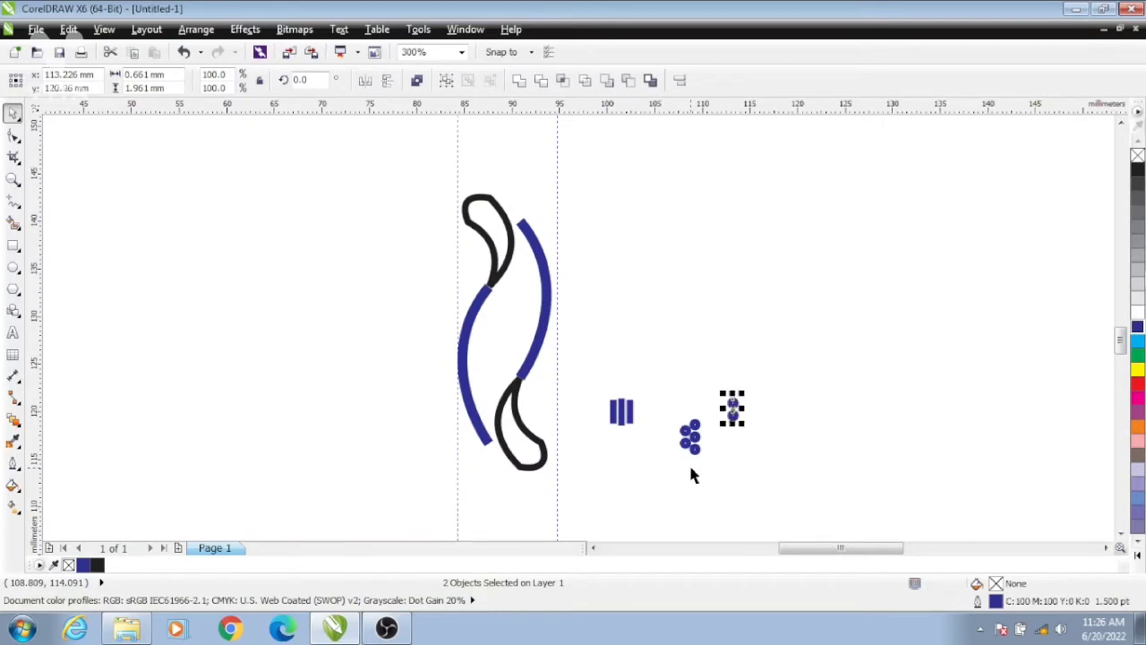
key(Left)
key(Left)
key(Left)
click(757, 442)
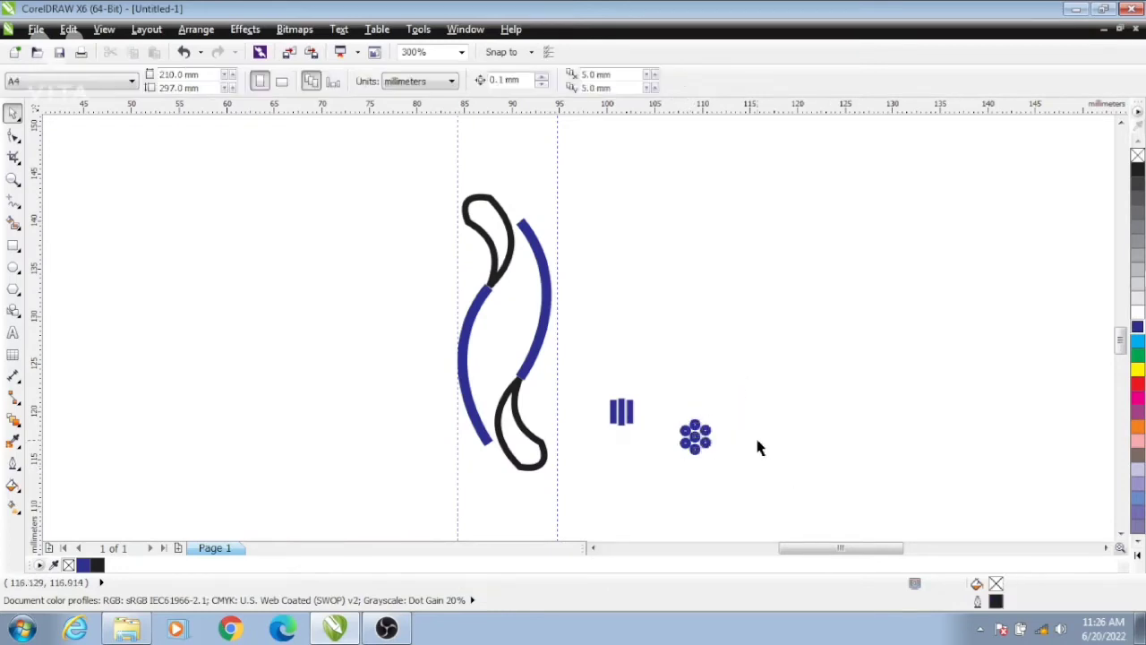
- Place the circle flower in the hollow beside the lower black leaf, scaling it to about 2.3 by 2.9 mm
drag(676, 412, 747, 489)
drag(697, 436, 546, 417)
click(548, 389)
scroll(548, 389, up, 2)
drag(643, 380, 480, 507)
key(Left)
key(Down)
drag(518, 445, 531, 449)
click(609, 456)
scroll(609, 456, down, 2)
- Duplicate the circle flower and place the copy in the hollow beside the upper black leaf
drag(605, 431, 546, 497)
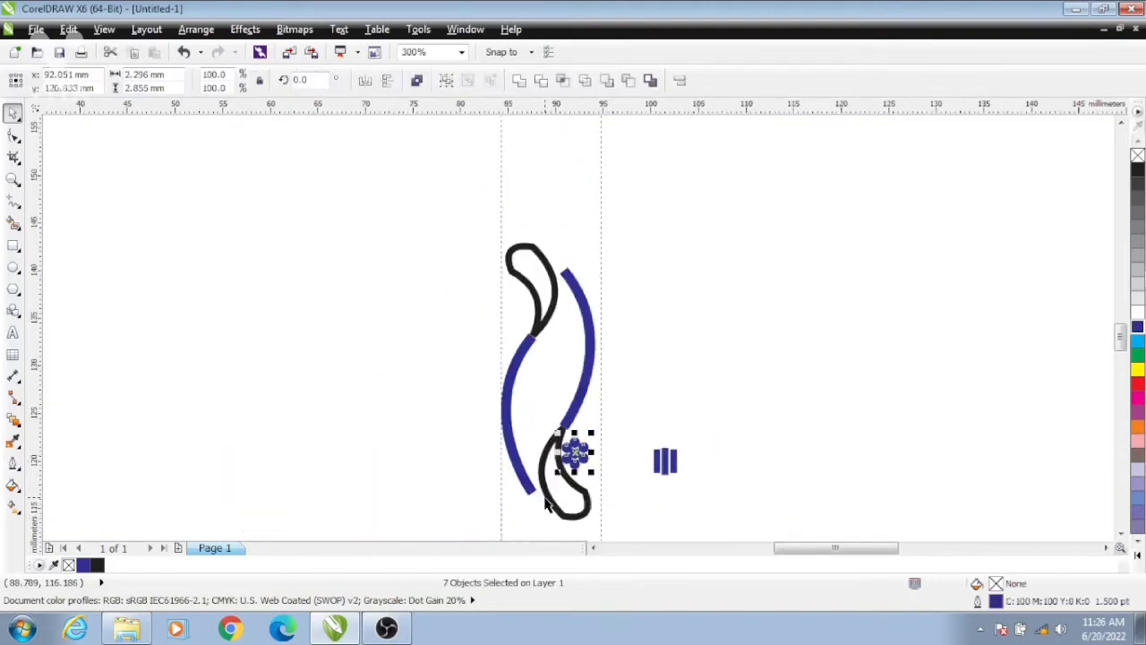
key(ctrl+d)
drag(622, 407, 519, 317)
click(583, 410)
scroll(584, 409, down, 2)
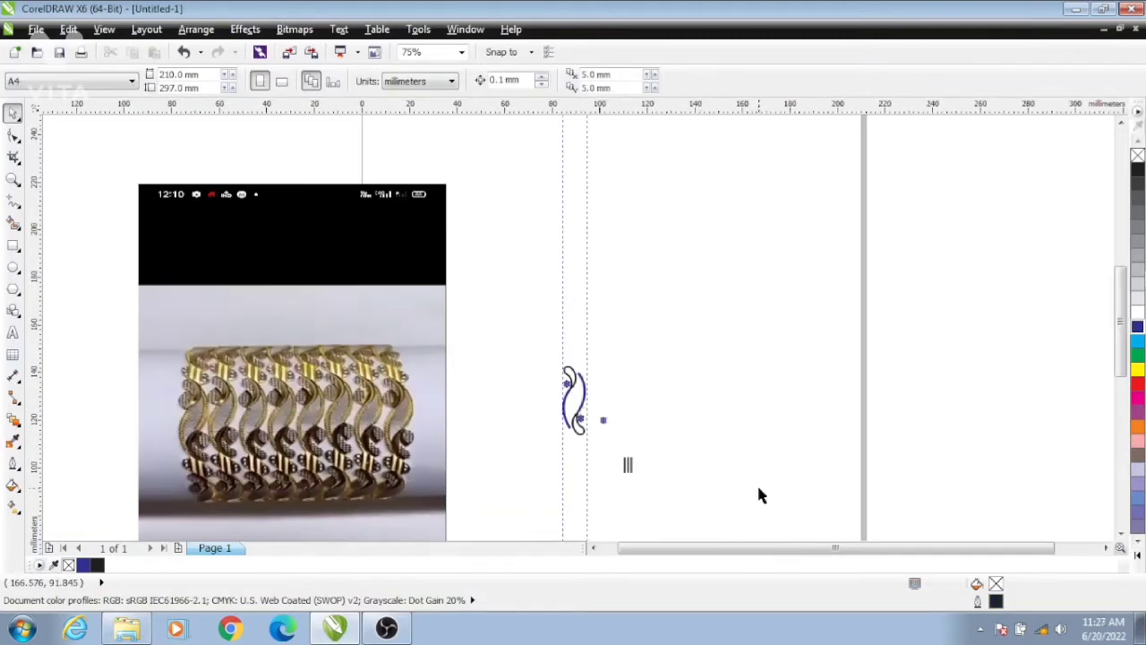
- Move the three black bars farther away from the motif into the empty area beyond the blue bars
scroll(600, 479, up, 1)
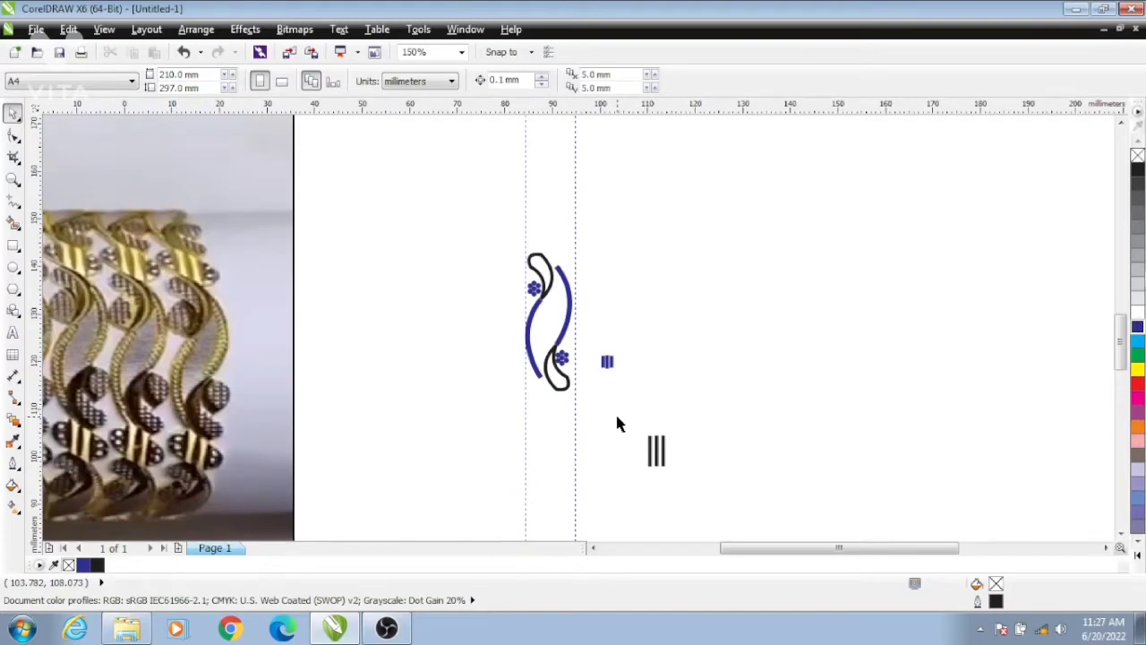
drag(617, 418, 685, 510)
drag(660, 448, 647, 414)
click(666, 407)
scroll(660, 414, up, 1)
scroll(639, 421, down, 1)
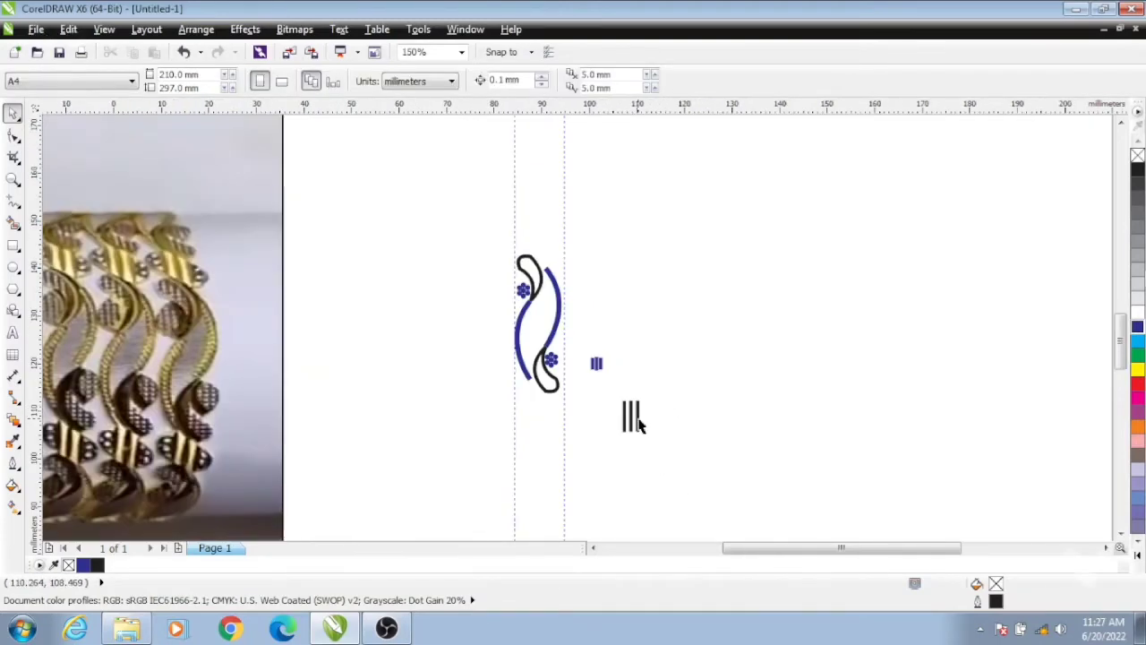
drag(612, 392, 656, 436)
drag(631, 415, 697, 392)
right_click(698, 392)
click(726, 403)
- Delete the middle one of the three black bars
scroll(726, 403, up, 2)
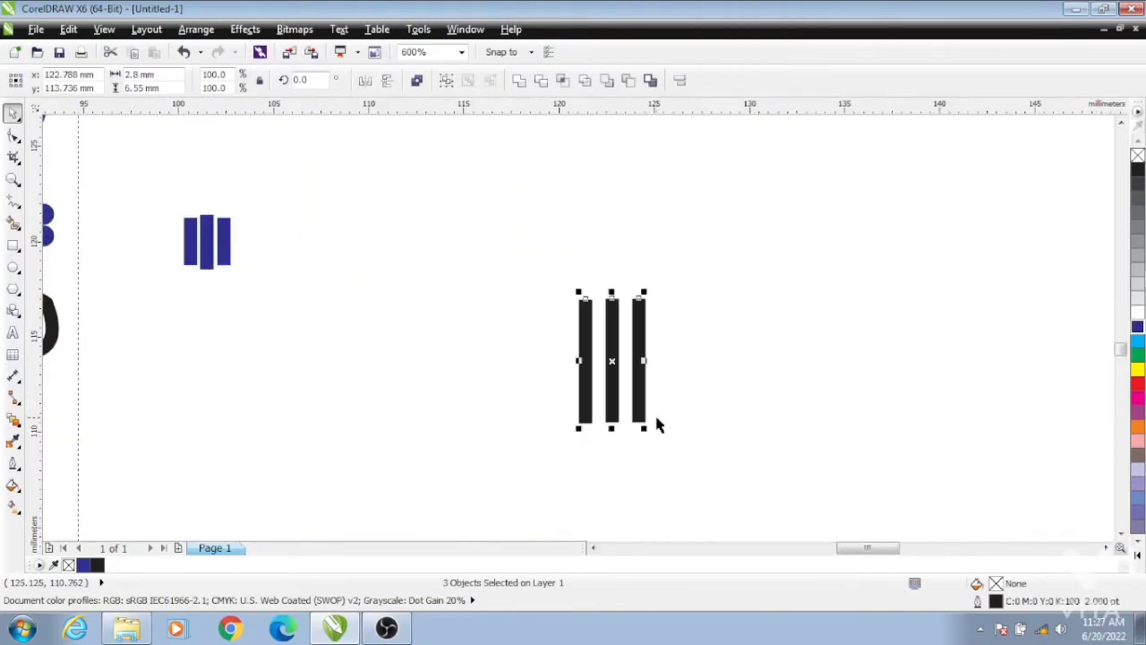
click(655, 416)
scroll(648, 417, down, 2)
click(642, 415)
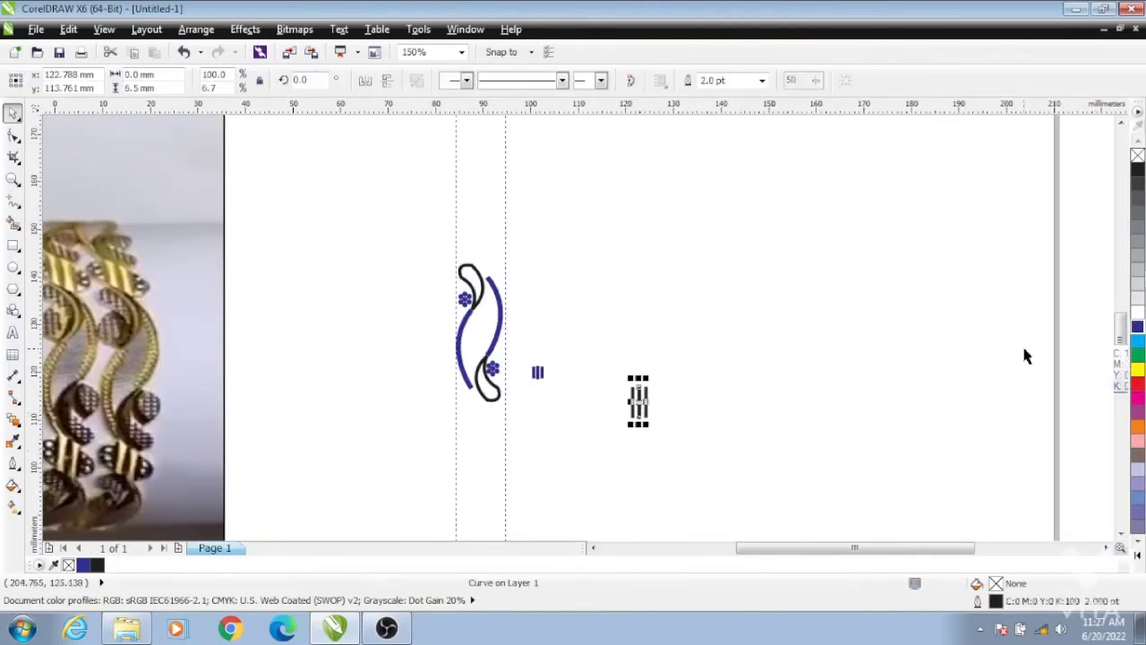
click(1023, 355)
click(641, 405)
click(677, 455)
scroll(678, 456, up, 2)
- Shift the right black bar slightly lower than the left one and move the pair under the motif's lower end
click(617, 394)
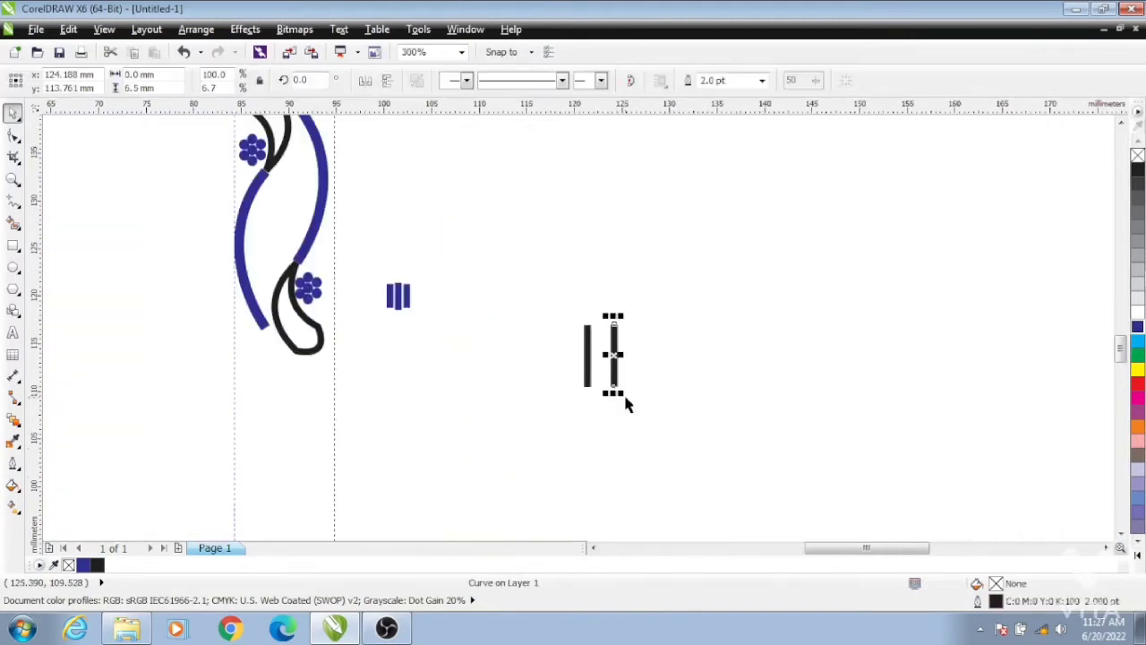
click(756, 380)
scroll(762, 377, down, 2)
drag(638, 318, 712, 398)
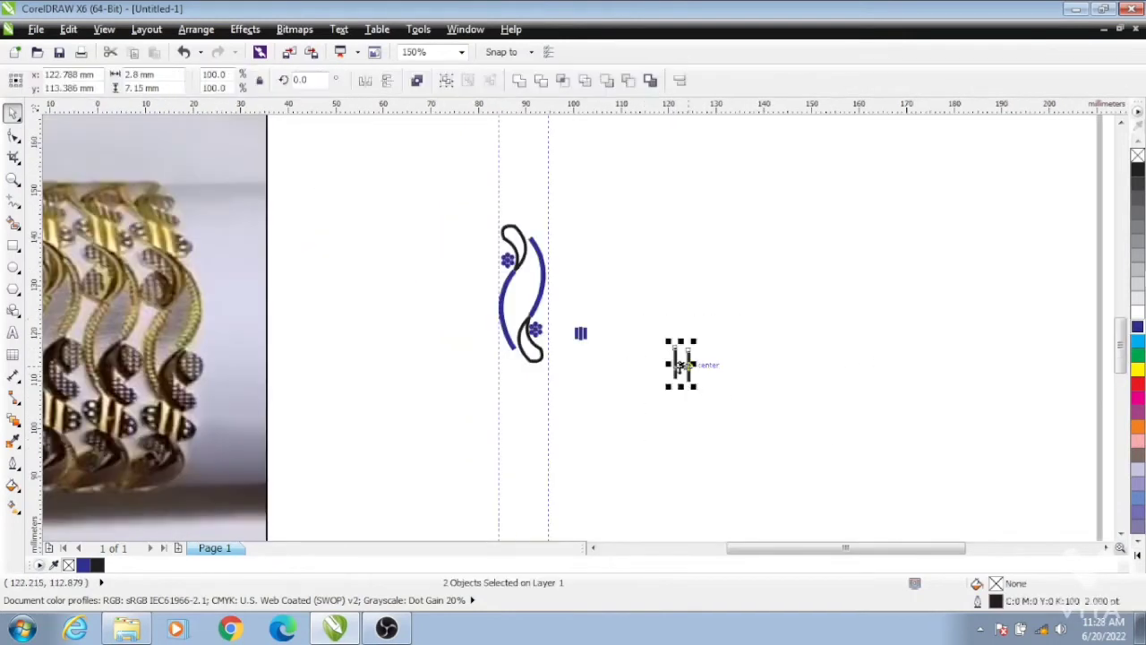
drag(675, 364, 514, 374)
- Delete the three loose blue bars outside the right guideline
click(467, 220)
drag(592, 294, 568, 358)
key(Delete)
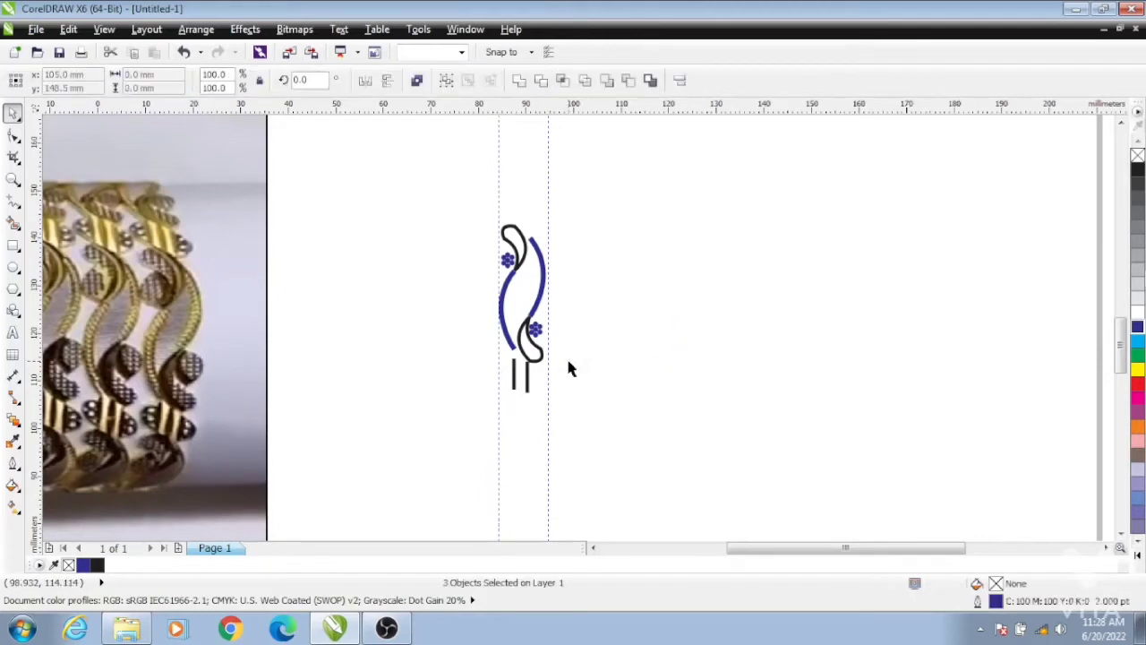
- Group all curves and circle flowers of the motif, leaving out the two black bars below
drag(467, 211, 598, 381)
click(598, 381)
drag(488, 354, 565, 418)
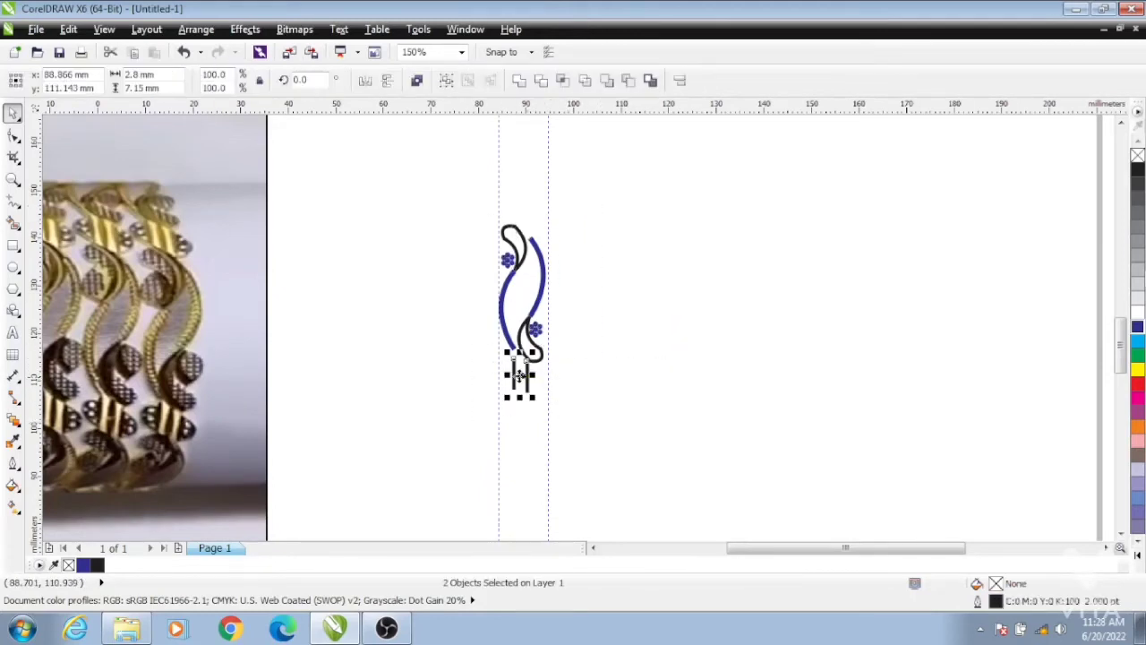
click(671, 417)
drag(602, 380, 605, 380)
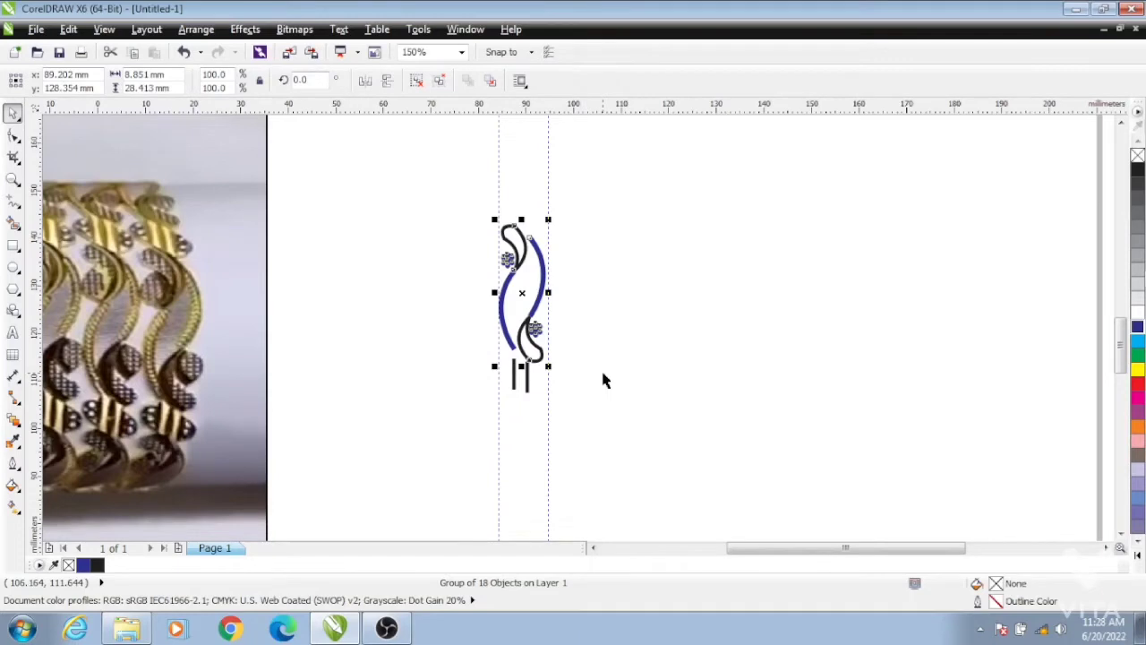
- Centre the two black bars under the motif by setting their X position to 89.202 mm
drag(476, 348, 563, 413)
drag(405, 190, 599, 371)
drag(480, 349, 563, 454)
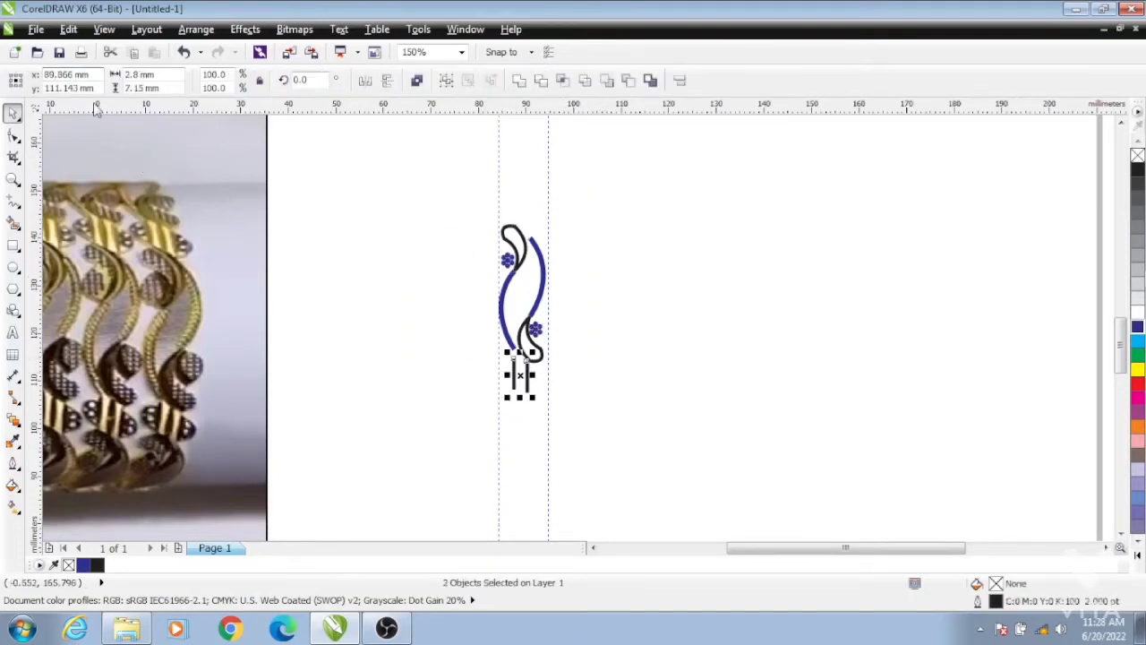
text(89.202)
key(Return)
click(687, 362)
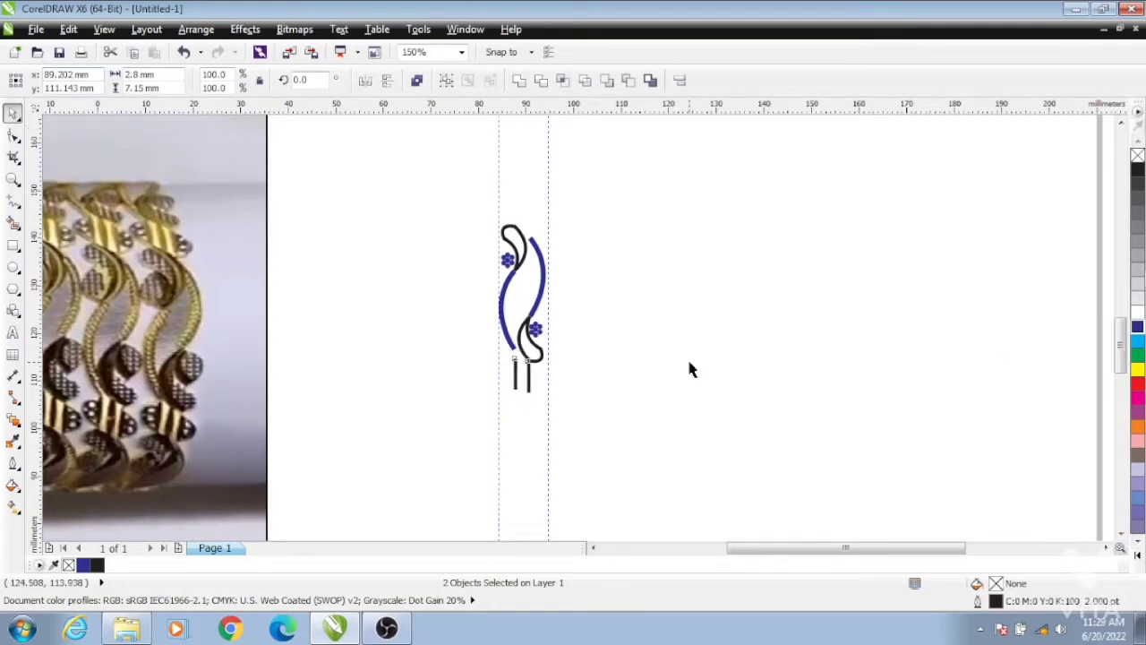
- Raise the left black bar until its upper end meets the lower end of the left blue curve
scroll(517, 344, up, 1)
click(515, 403)
key(Up)
key(Up)
key(Up)
key(Up)
key(Up)
key(Up)
key(Up)
key(Up)
key(Up)
key(Up)
key(Up)
key(Up)
key(Up)
key(Up)
key(Up)
key(Up)
key(Up)
key(Up)
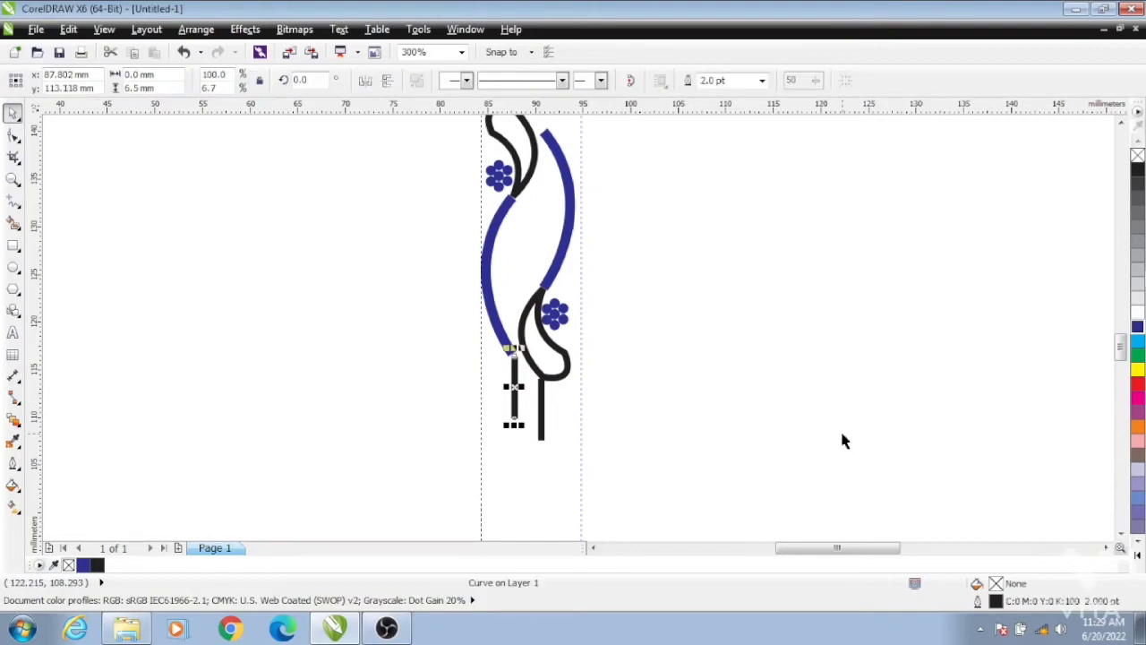
- Group the motif with the two black bars and set the group's height to 33 mm and width to 10 mm
drag(519, 199, 679, 394)
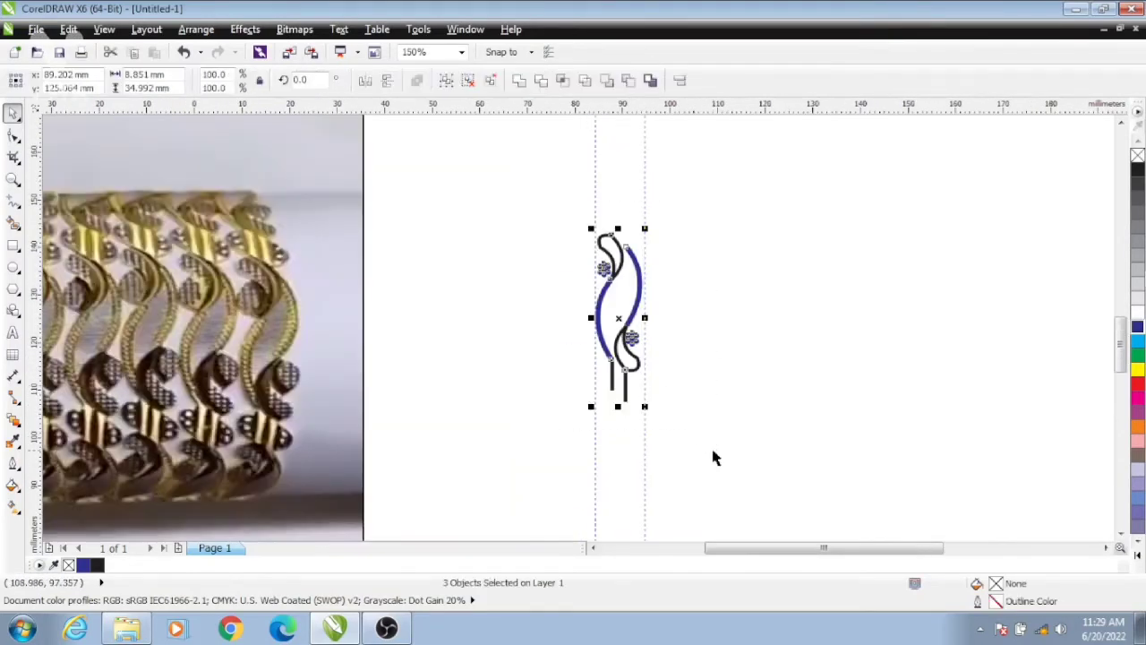
click(550, 383)
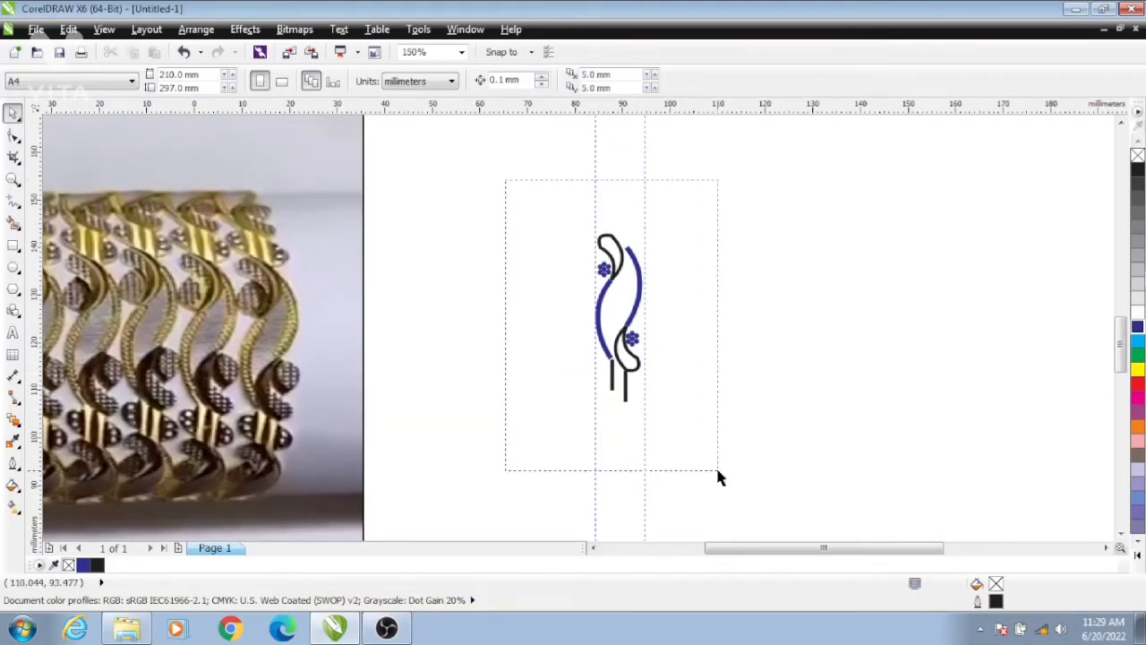
drag(719, 476, 719, 476)
click(138, 87)
text(33)
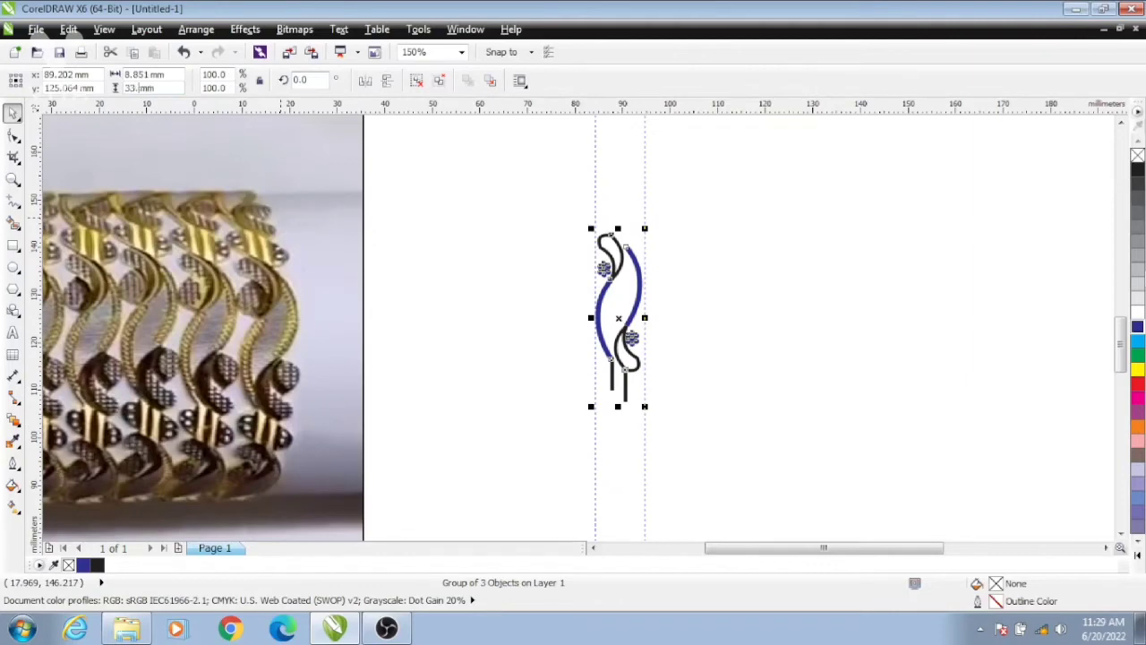
key(Return)
click(138, 74)
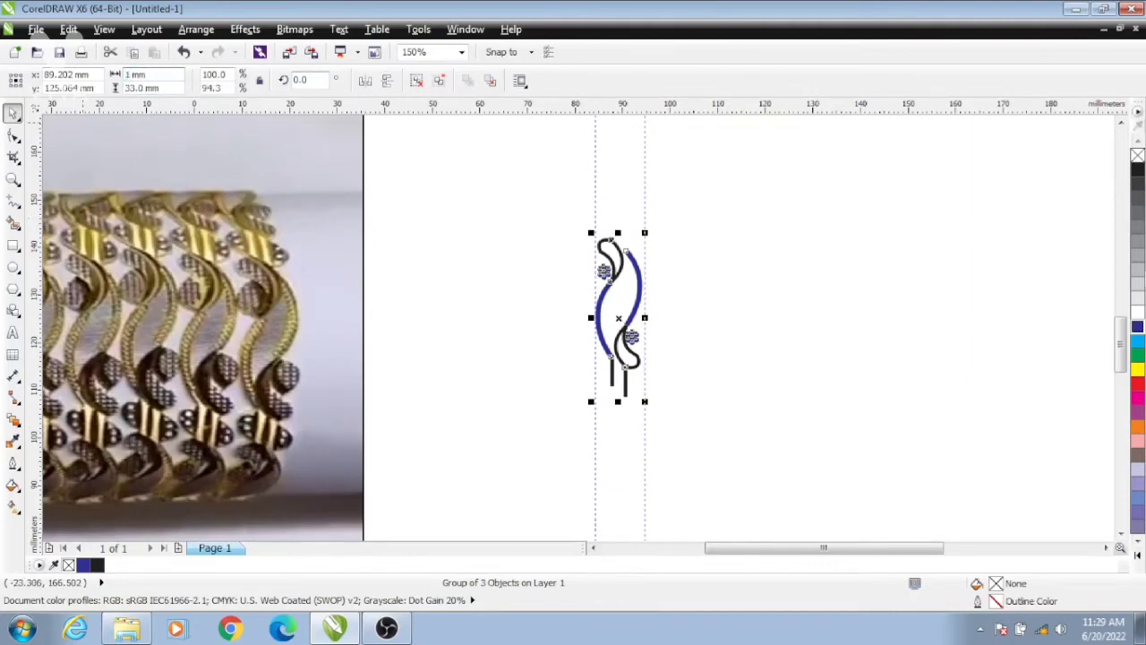
text(10.00)
key(Return)
click(713, 345)
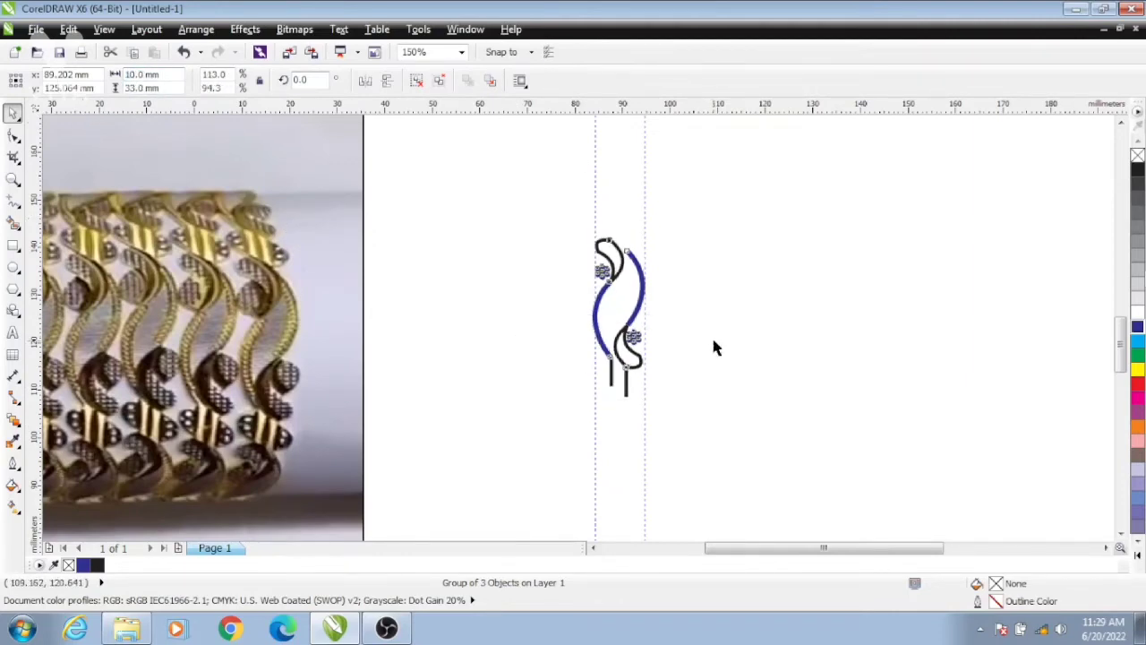
- Ungroup the resized motif completely into separate objects
drag(522, 181, 710, 452)
click(710, 452)
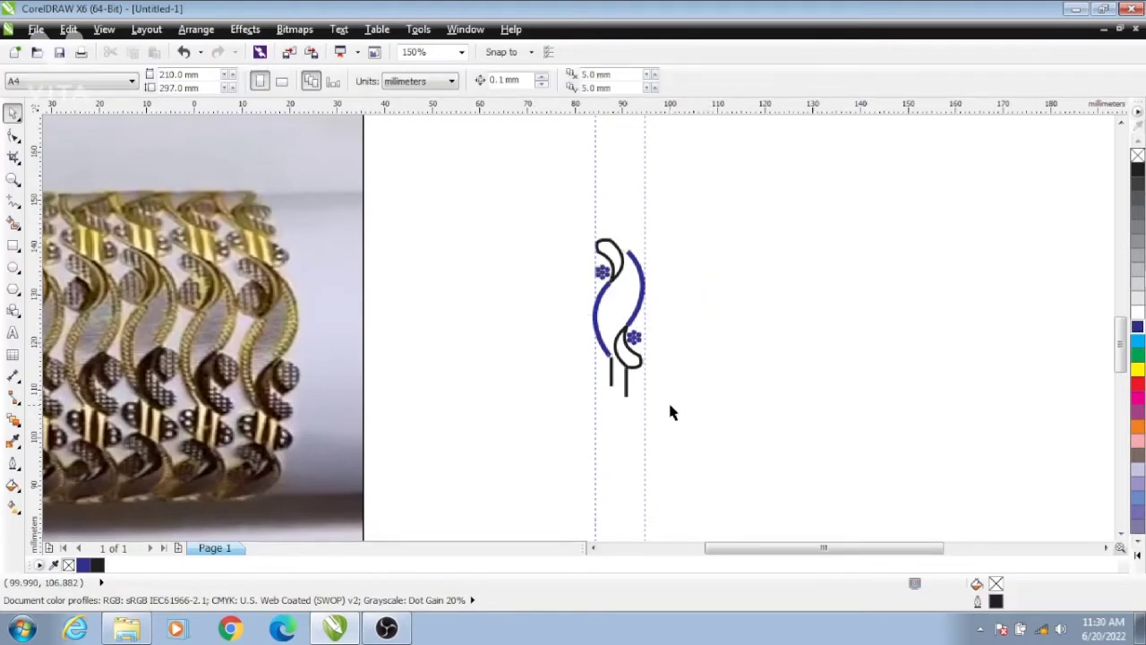
right_click(637, 351)
click(767, 320)
- Duplicate the centre and right-hand circles of the lower flower beside the motif and delete the centre circle, leaving a four-circle arc
scroll(663, 324, up, 1)
drag(662, 324, 595, 371)
key(ctrl+d)
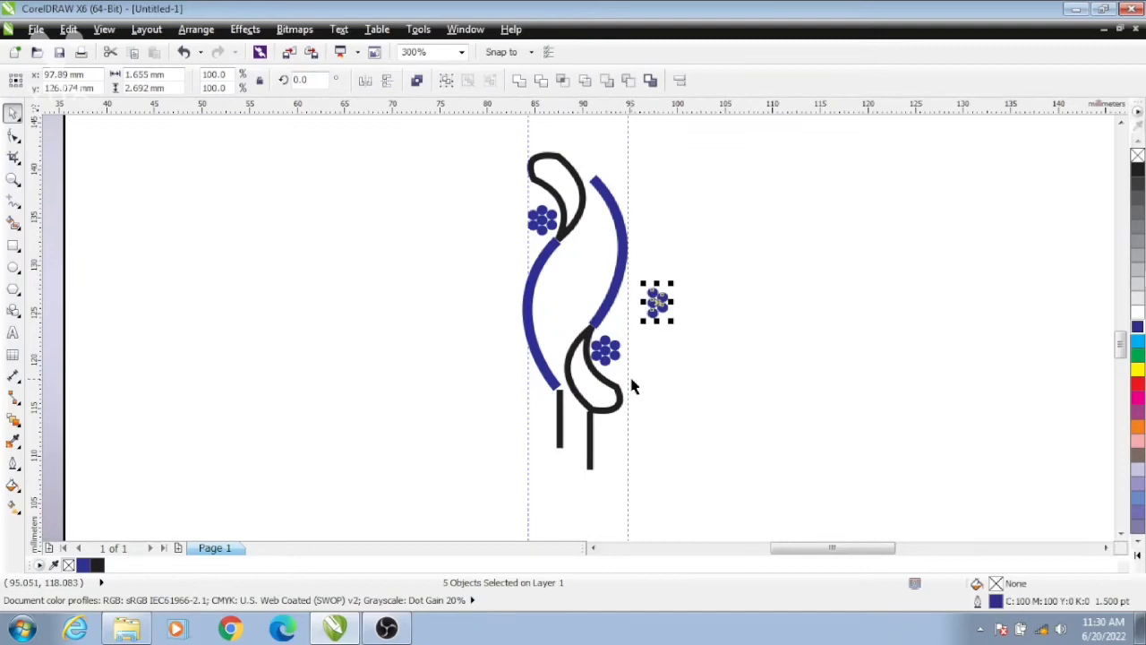
click(702, 313)
click(652, 302)
key(Delete)
- Mirror the four-circle arc horizontally and place it on the outer side of the left black bar
drag(693, 281, 637, 464)
click(365, 79)
click(503, 396)
scroll(503, 397, up, 1)
scroll(643, 420, down, 1)
- Duplicate the circle arc, mirror the copy horizontally and place it against the outer side of the right black bar
key(ctrl+d)
click(364, 80)
drag(662, 384, 683, 455)
scroll(690, 458, up, 1)
click(799, 442)
scroll(748, 376, down, 1)
drag(757, 392, 677, 435)
key(Left)
key(Left)
key(Left)
key(Left)
click(786, 395)
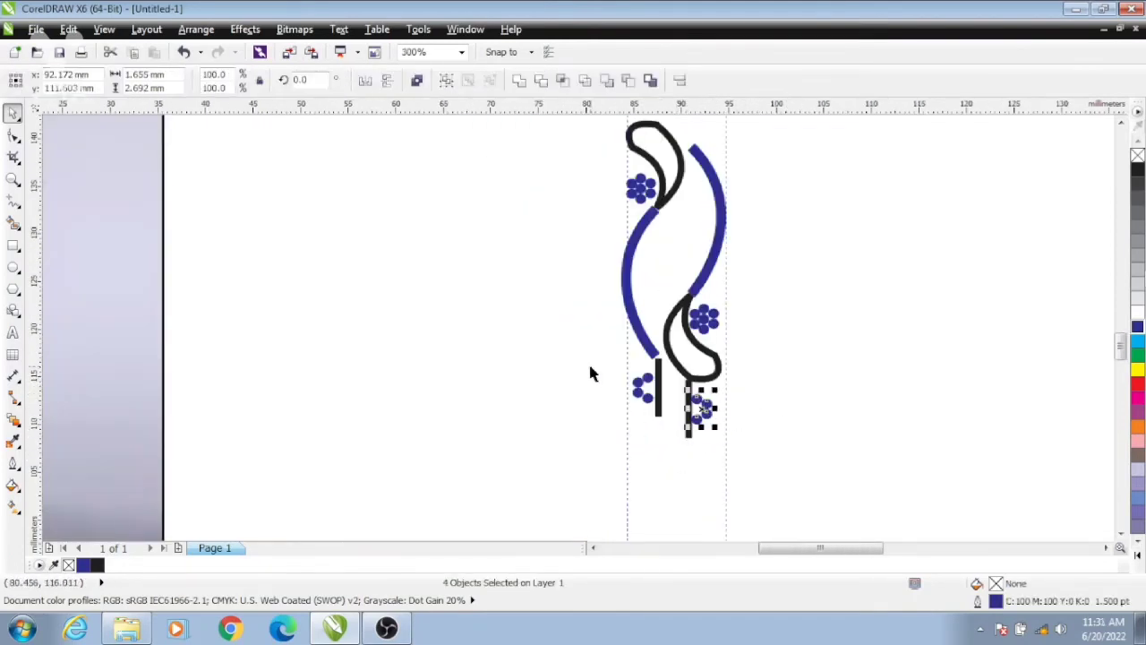
drag(590, 376, 663, 427)
scroll(783, 394, down, 1)
click(775, 391)
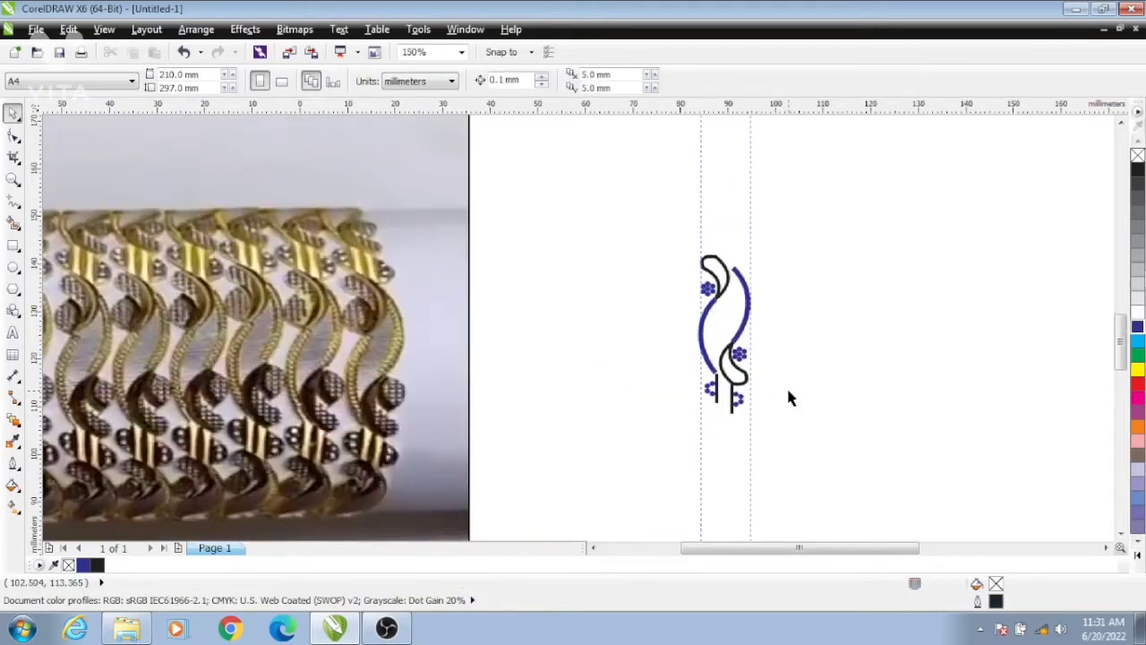
- Group all parts of the motif and set the group's Y position to 0 mm
key(ctrl+a)
key(ctrl+g)
click(63, 88)
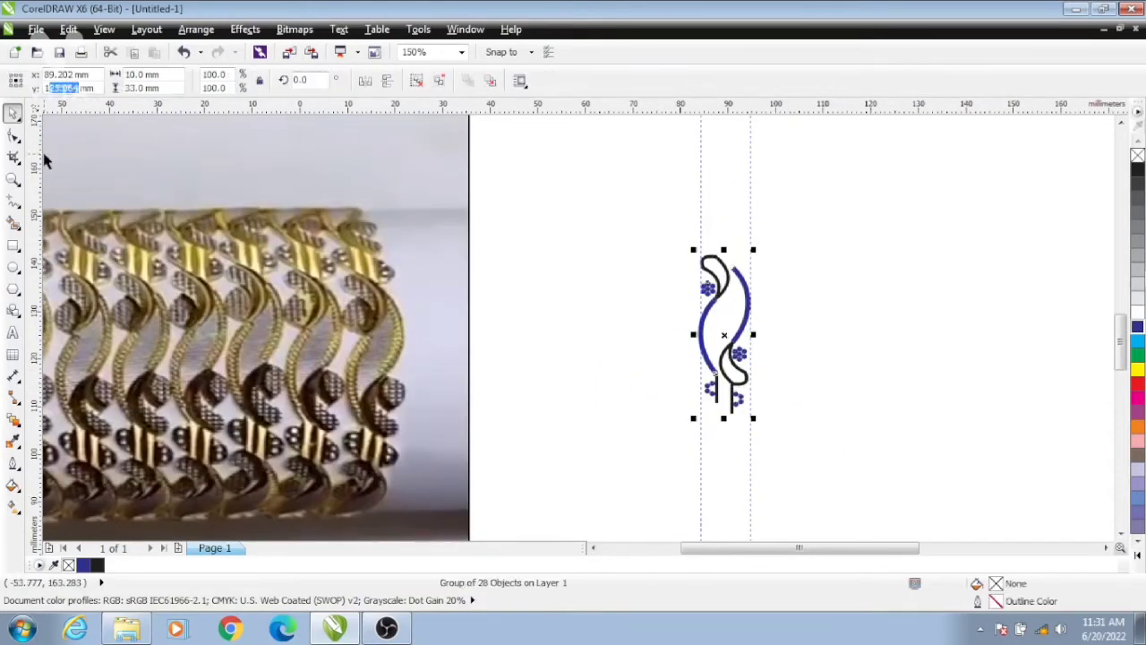
text(0)
key(Return)
scroll(823, 367, down, 2)
click(1121, 533)
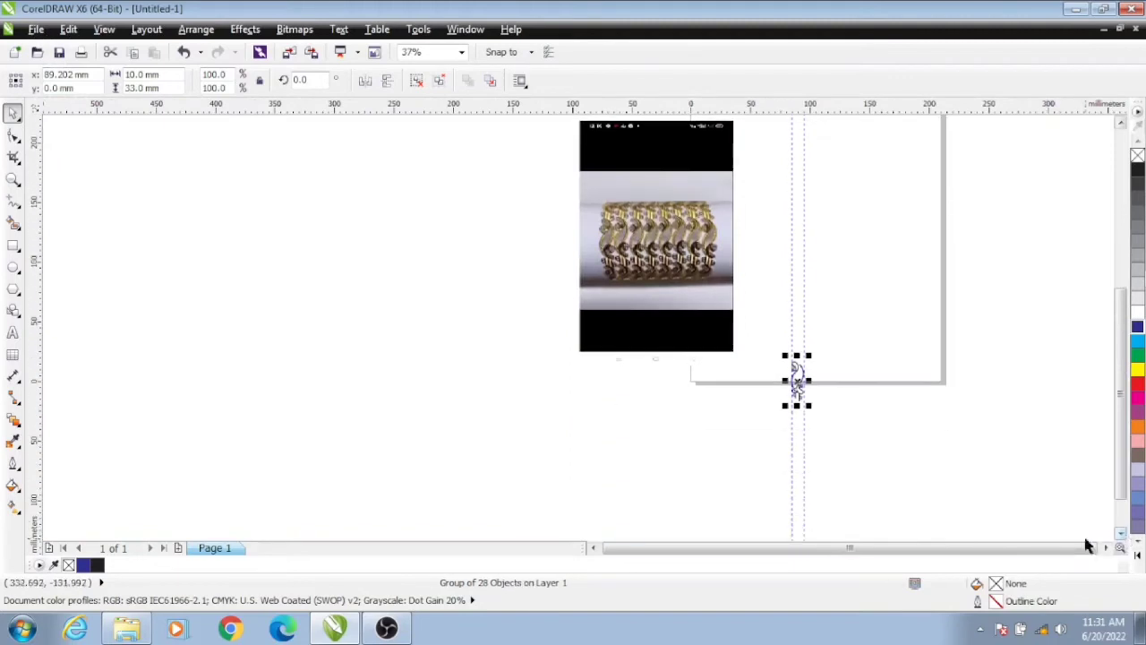
scroll(971, 365, up, 1)
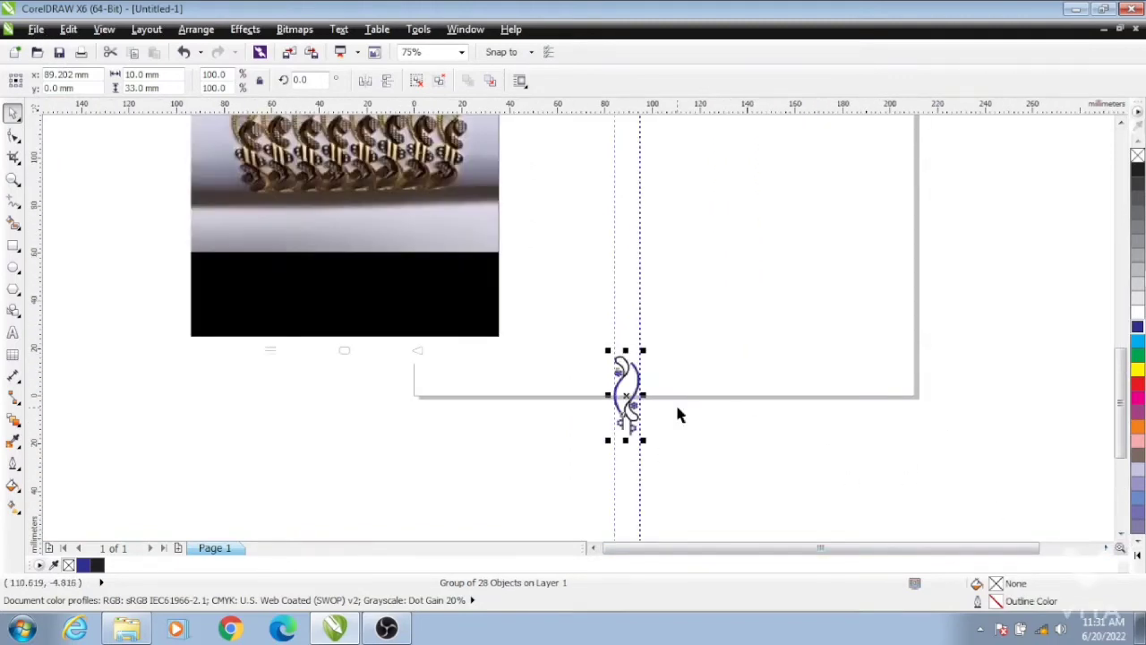
scroll(674, 428, up, 1)
scroll(587, 413, up, 1)
click(616, 417)
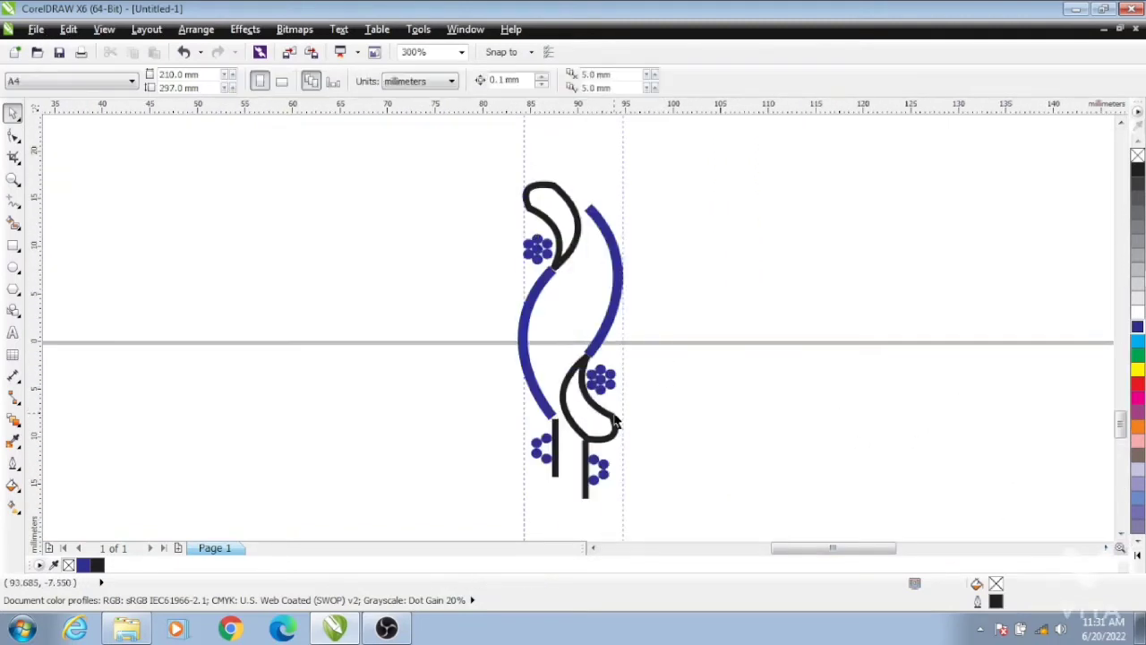
- Ungroup the motif and shift the left guideline outward to about X 83.6 mm, just clear of the blue curve
right_click(609, 423)
click(681, 92)
drag(679, 332, 591, 410)
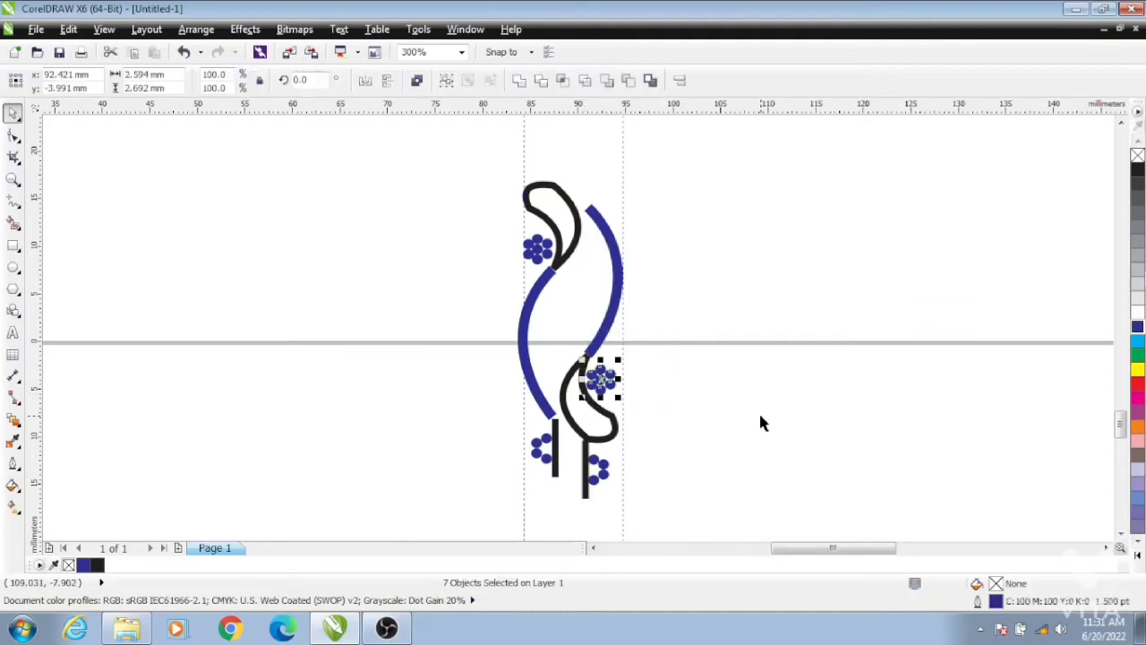
drag(524, 502, 516, 504)
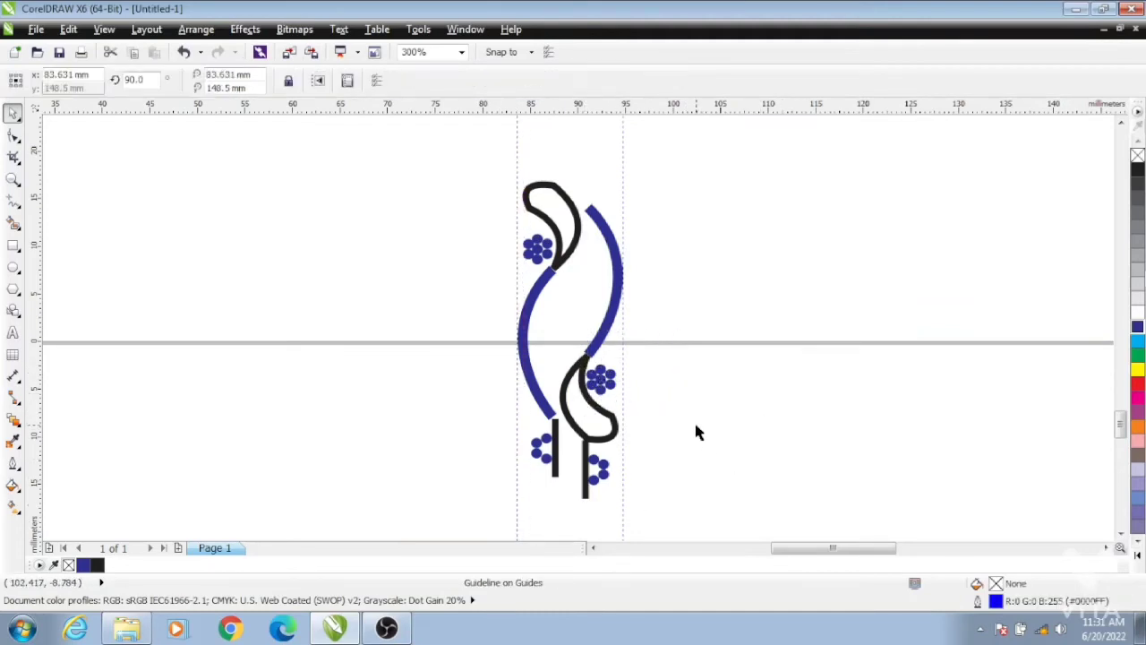
- Regroup all the objects of the motif into one group
scroll(694, 423, up, 1)
drag(632, 301, 465, 385)
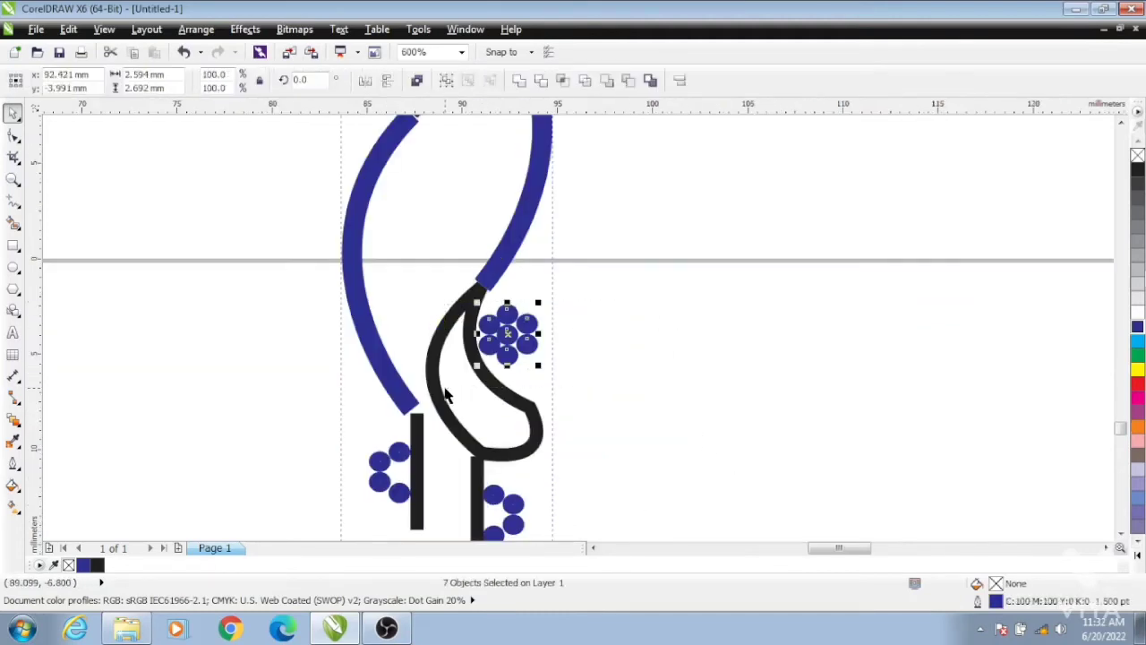
click(671, 324)
scroll(671, 324, down, 2)
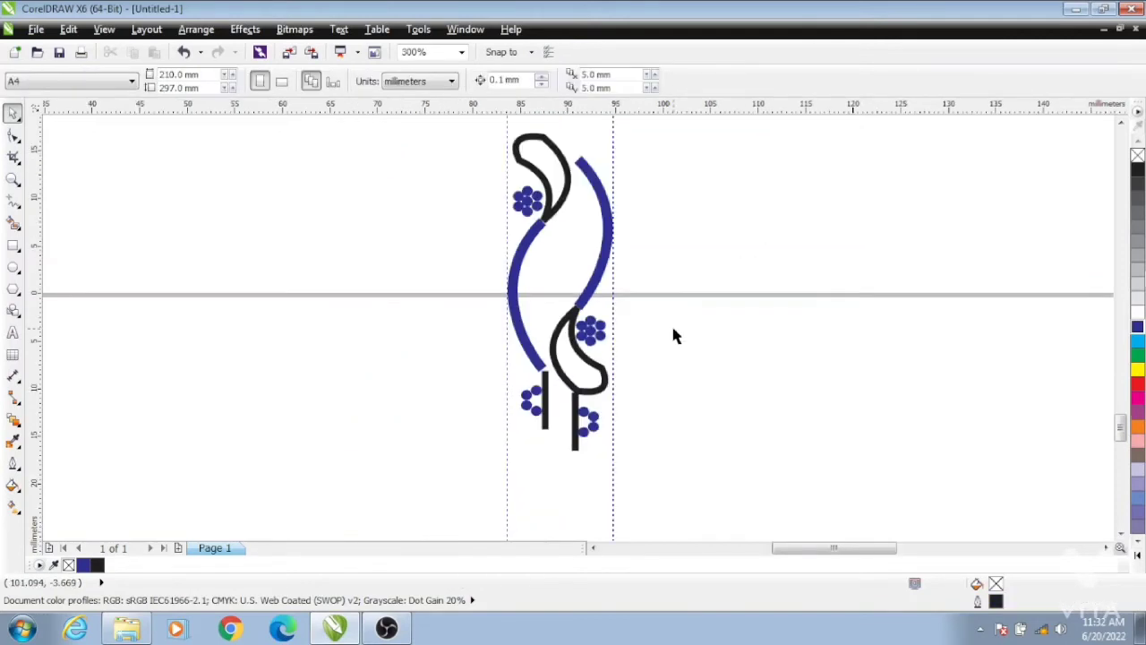
key(ctrl+a)
key(ctrl+g)
- Duplicate the motif group and nudge the copy to X 89.202 mm and Y 33 mm, directly above the original
scroll(698, 296, down, 1)
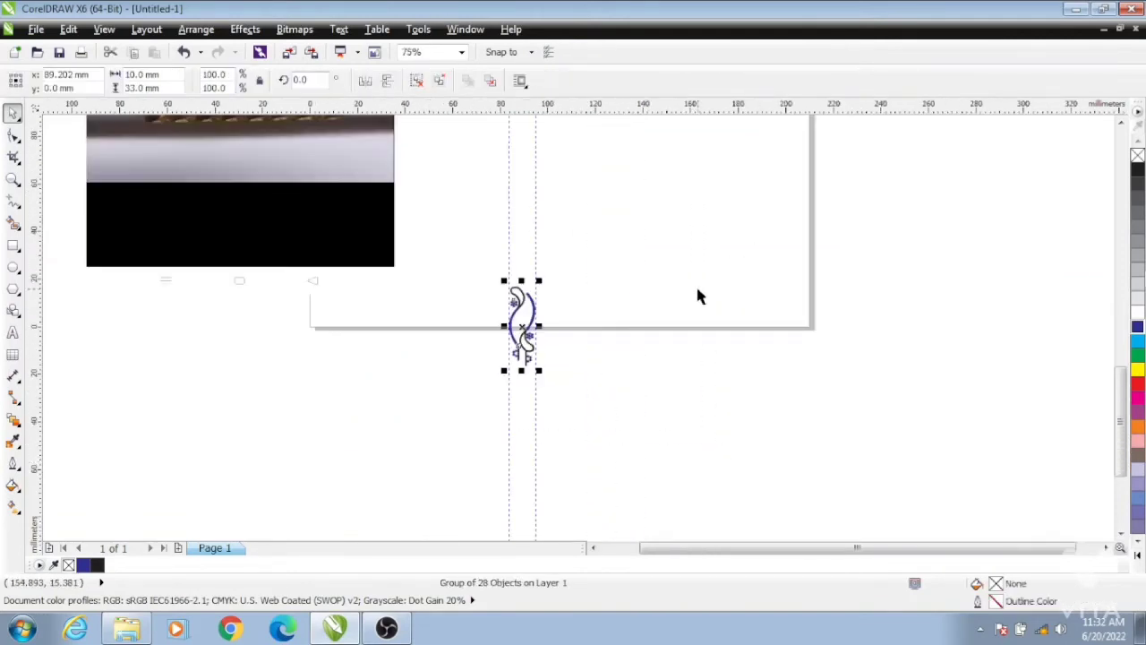
key(Up)
key(Up)
key(Up)
key(Up)
key(Up)
key(Up)
key(Up)
key(Up)
key(Up)
key(Up)
key(Up)
key(Up)
key(Up)
key(Up)
key(Up)
key(Up)
key(Up)
key(Up)
key(Up)
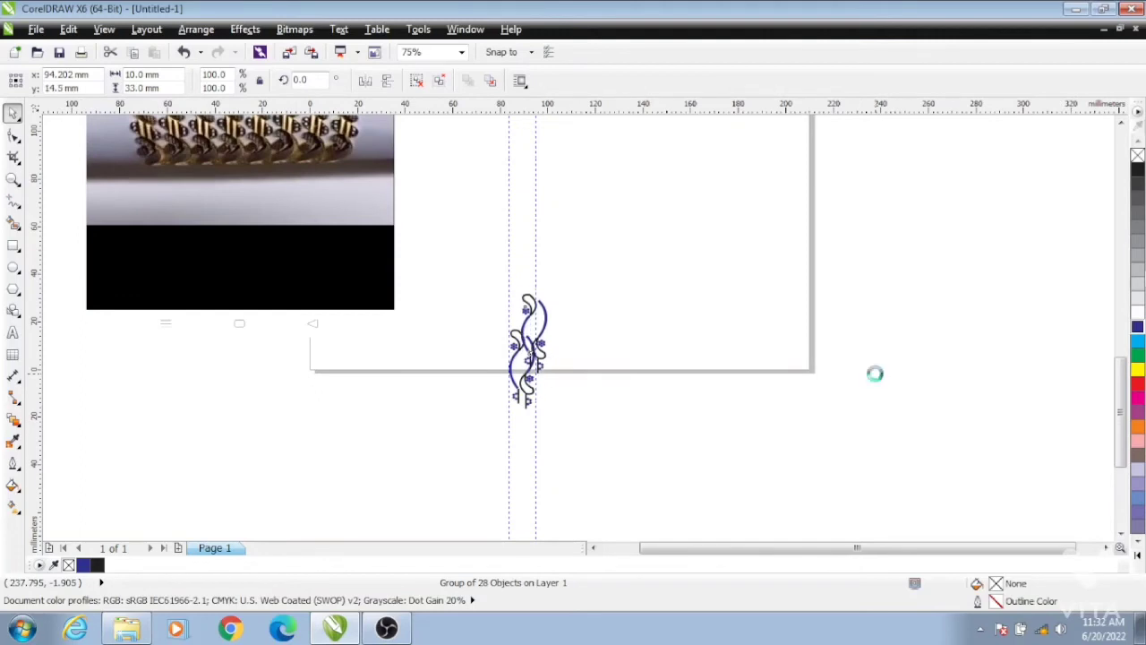
key(Left)
key(Left)
key(Left)
key(Left)
key(Left)
key(Left)
key(Left)
key(Left)
key(Left)
key(Left)
key(Left)
key(Left)
key(Left)
key(Left)
key(Left)
key(Left)
key(Left)
key(Left)
key(Left)
key(Left)
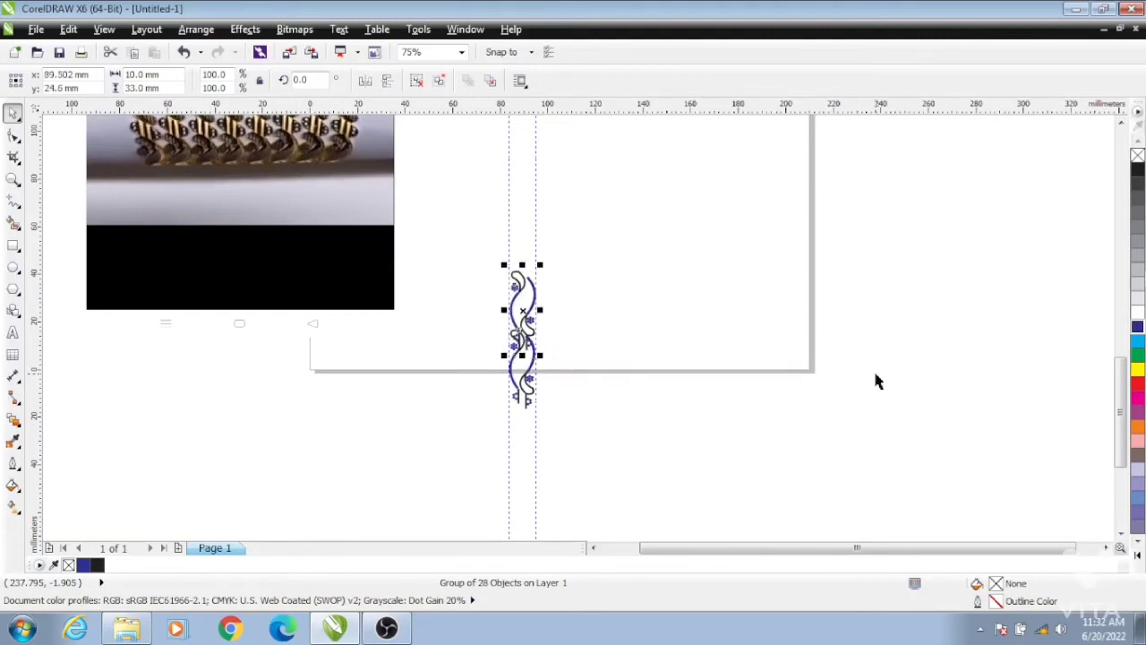
key(Up)
key(Up)
key(Up)
key(Up)
key(Up)
key(Up)
key(Up)
key(Up)
key(Up)
key(Up)
key(Up)
key(Up)
key(Up)
key(Up)
key(Up)
key(Up)
key(Up)
key(Up)
key(Up)
key(Up)
key(Up)
key(Up)
key(Up)
key(Up)
key(Up)
key(Up)
key(Up)
key(Up)
key(Up)
key(Up)
key(Up)
key(Up)
key(Up)
key(Up)
key(Up)
key(Up)
key(Up)
key(Up)
key(Up)
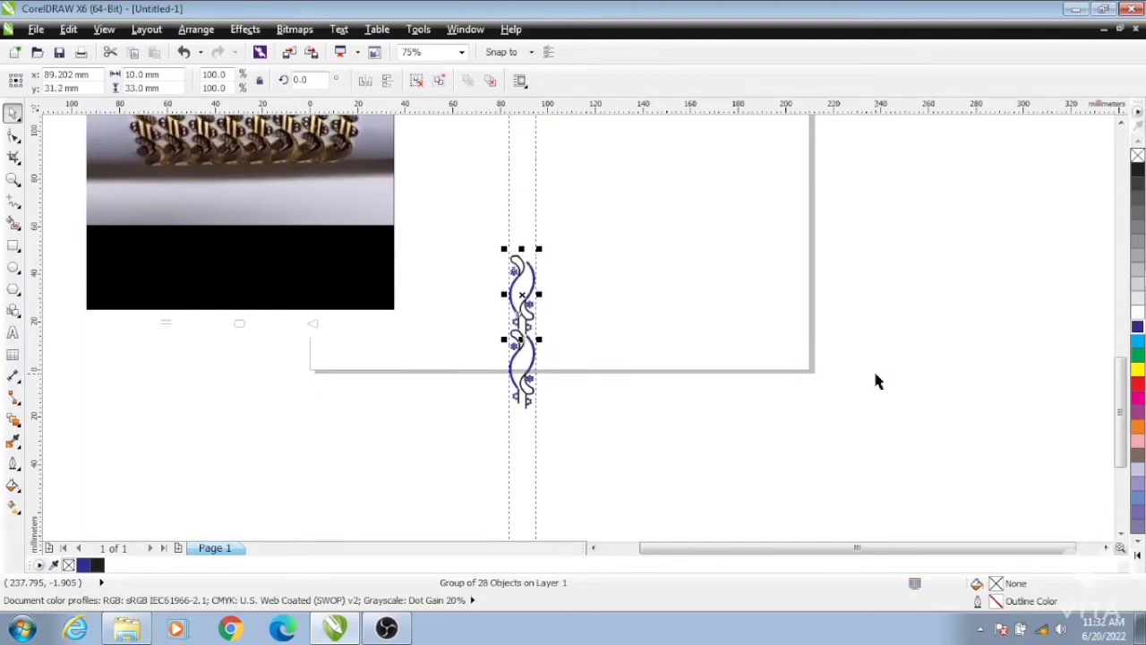
key(Up)
key(Up)
key(Up)
key(Up)
key(Up)
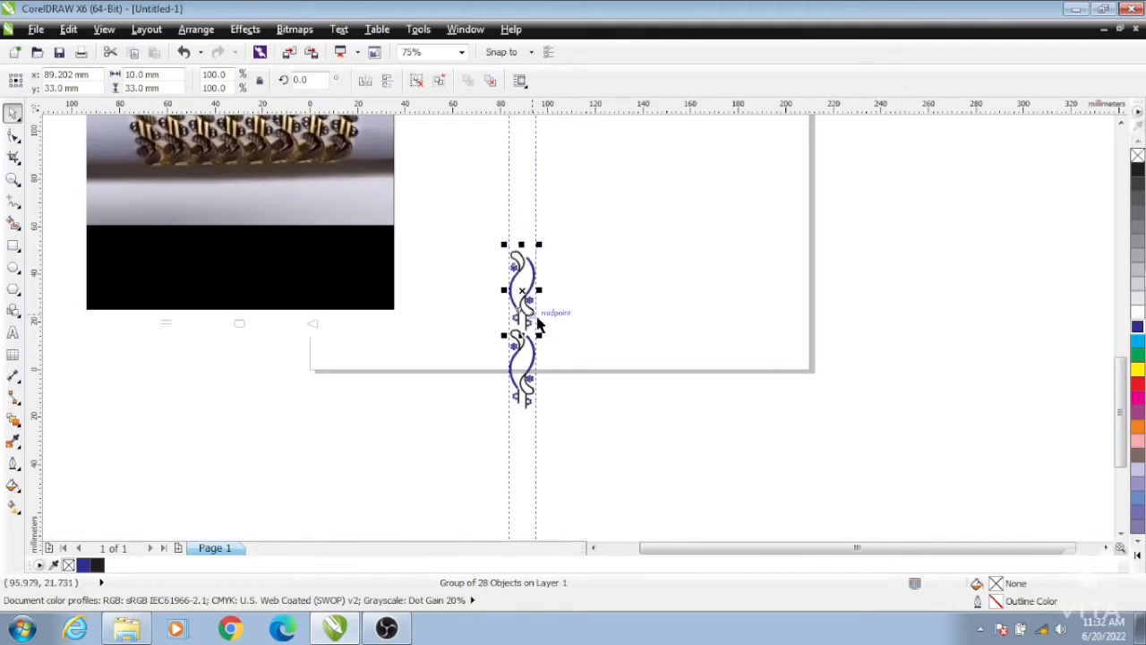
- Check the gap where the two motifs meet and delete the upper copy
scroll(537, 327, up, 3)
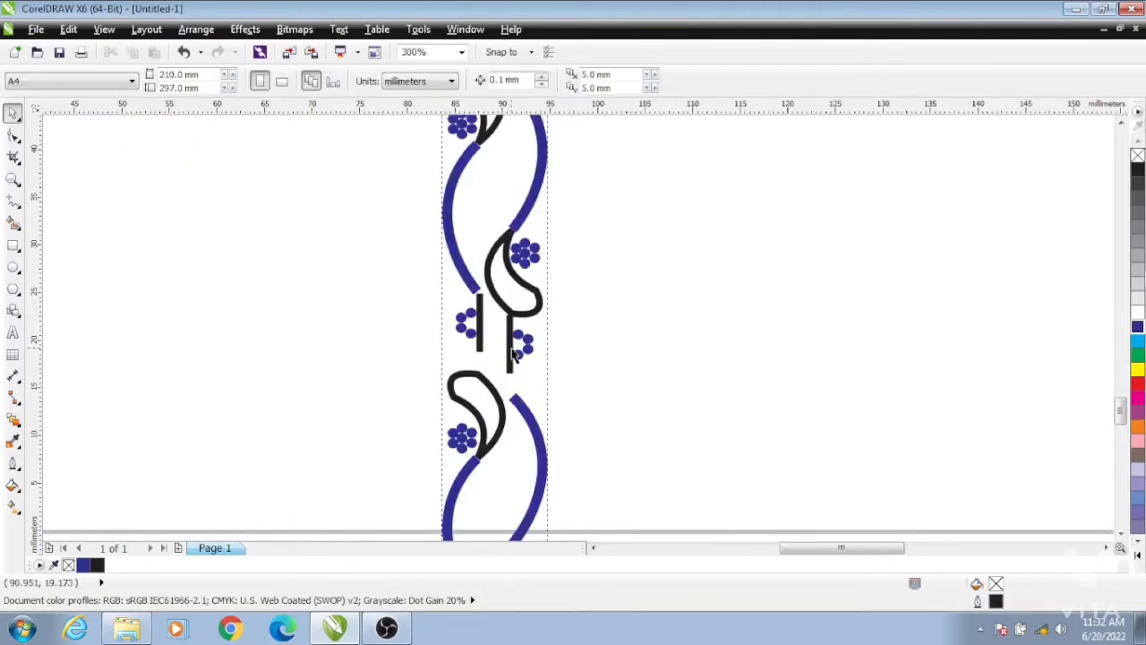
click(605, 346)
key(Tab)
click(616, 313)
scroll(618, 314, down, 1)
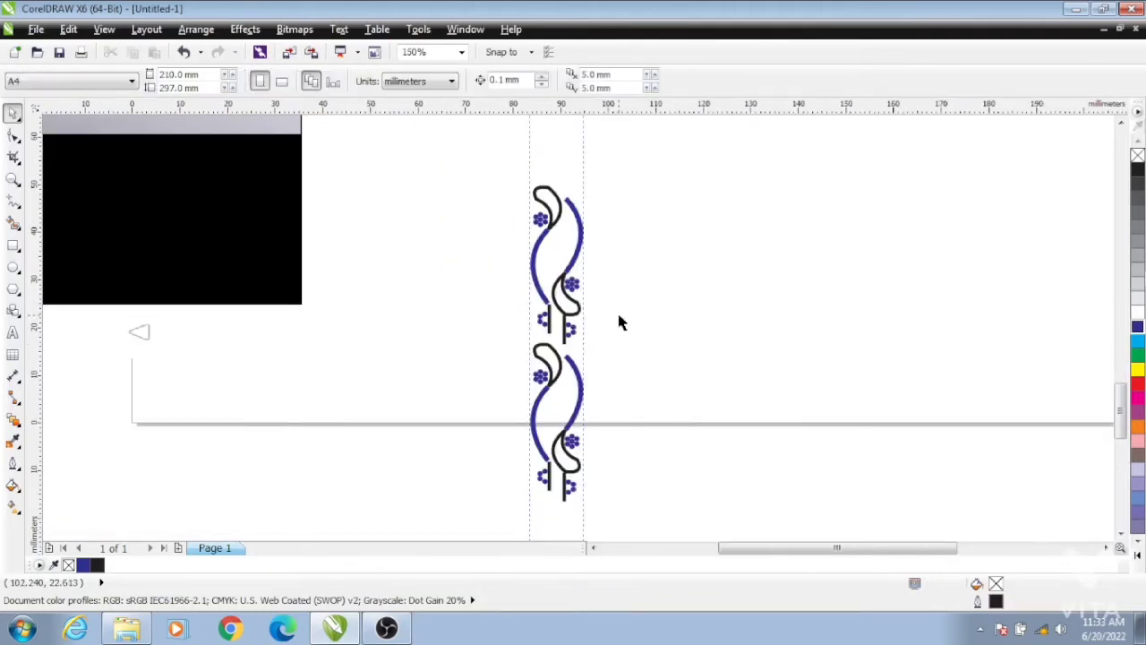
click(569, 328)
key(Delete)
- Set the height of the remaining motif group to 34 mm
drag(443, 289, 665, 468)
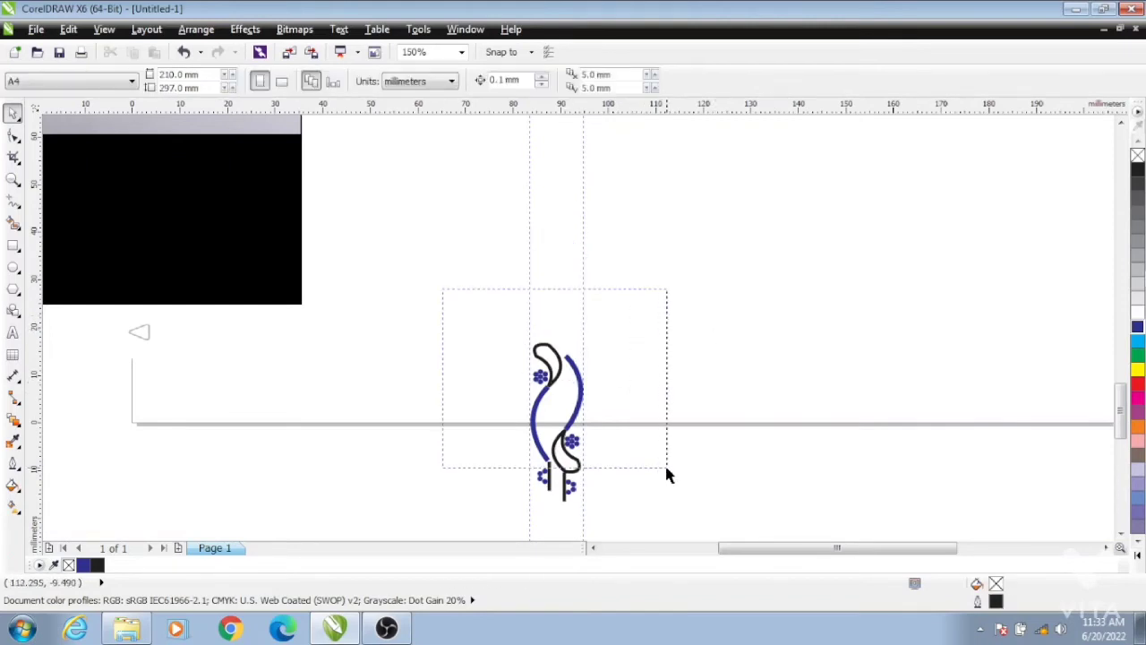
click(579, 412)
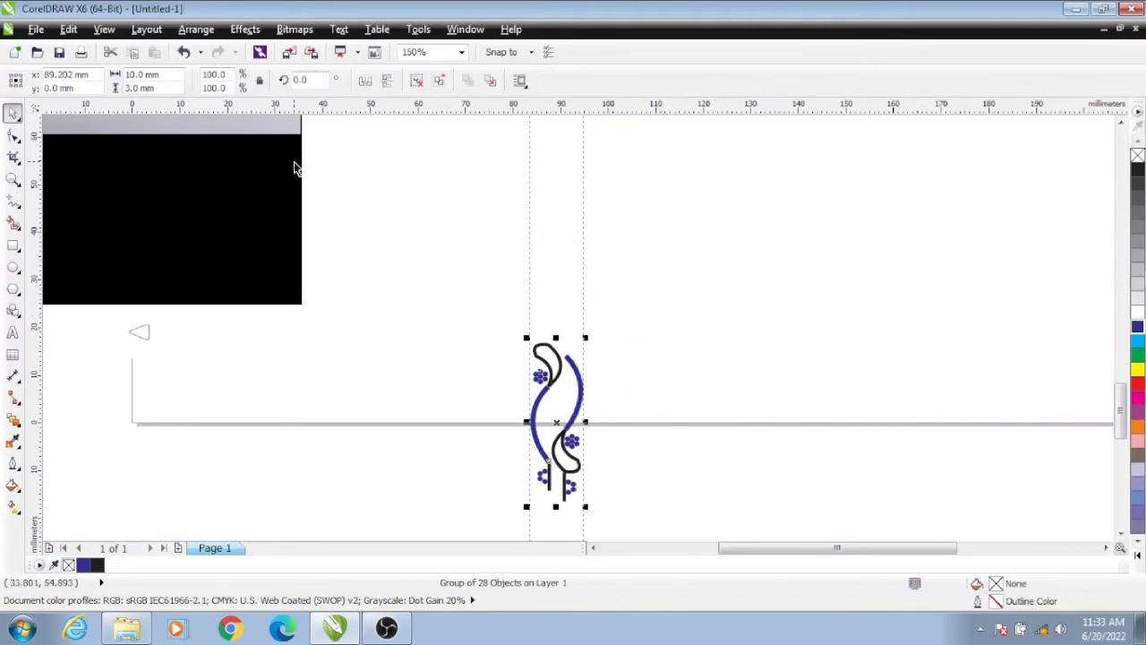
text(4)
key(Return)
- Duplicate the motif group and nudge the copy to X 89.202 mm and Y 31.2 mm, directly above the original
scroll(672, 537, down, 1)
key(ctrl+d)
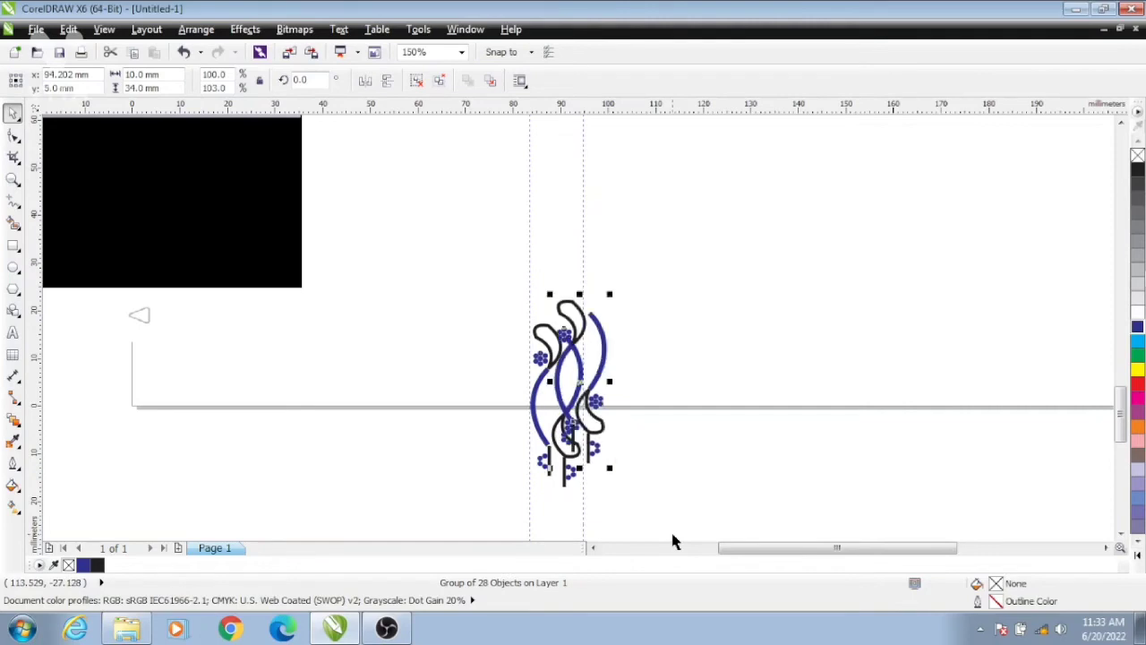
key(Up)
key(Up)
key(Up)
key(Up)
key(Up)
key(Up)
key(Up)
key(Up)
key(Up)
key(Up)
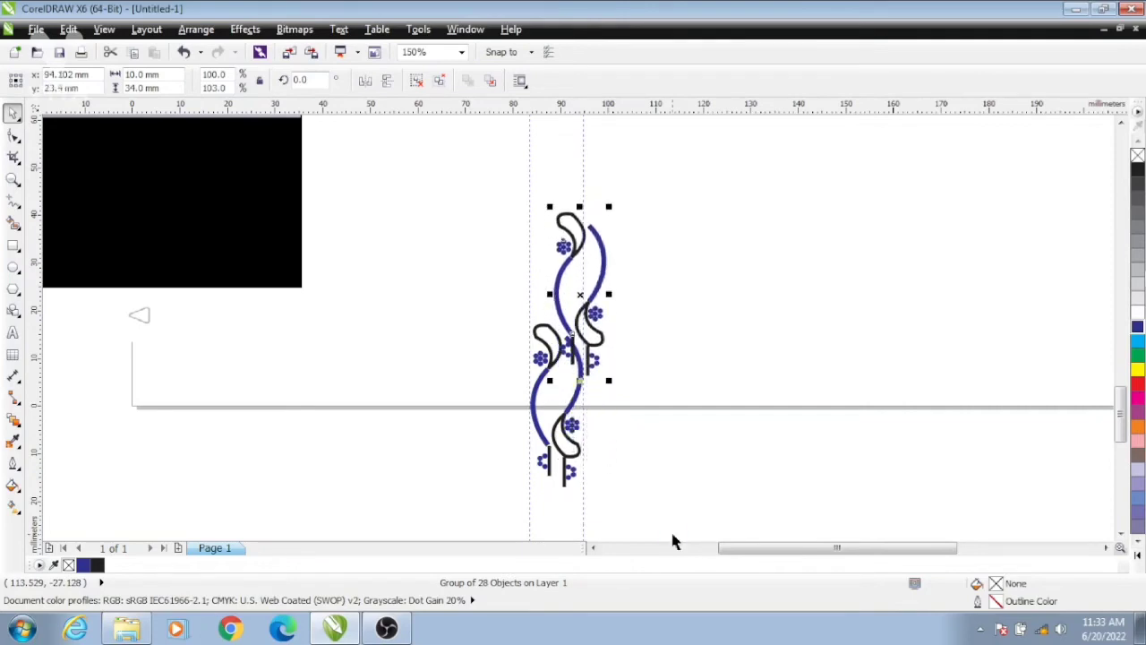
key(Left)
key(Left)
key(Up)
key(Up)
key(Up)
key(Up)
key(Up)
key(Up)
key(Up)
key(Up)
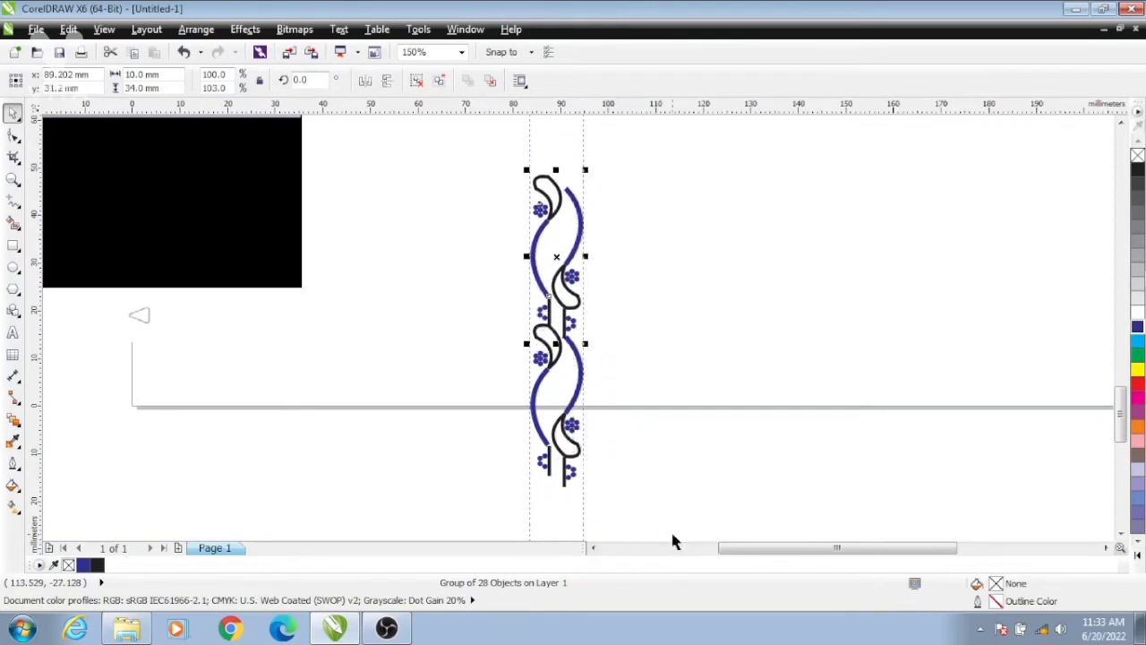
- Fine-tune the upper copy's vertical position to Y 31.7 mm so its stems meet the motif below
key(Right)
key(Up)
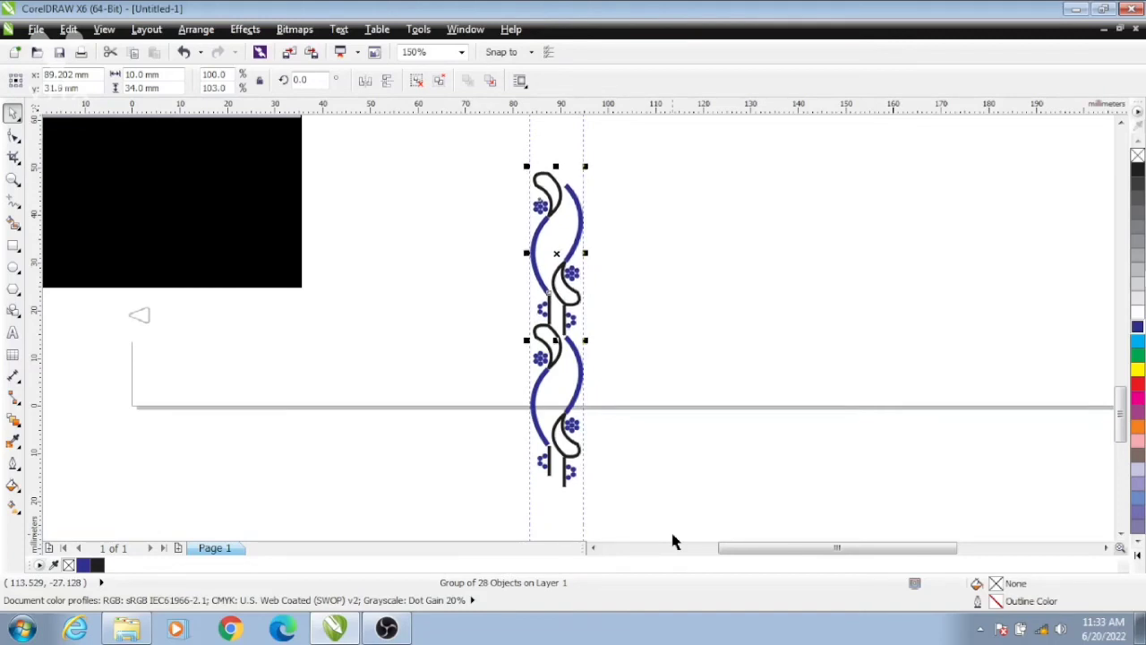
key(Up)
key(Up)
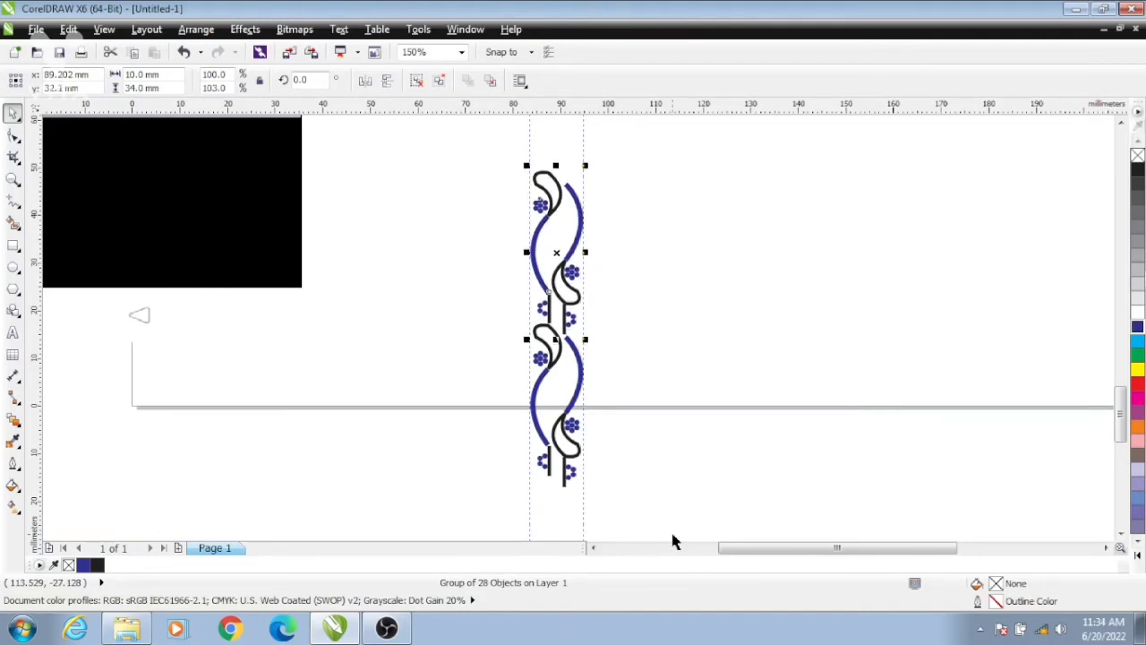
key(Down)
key(Down)
key(Down)
key(Down)
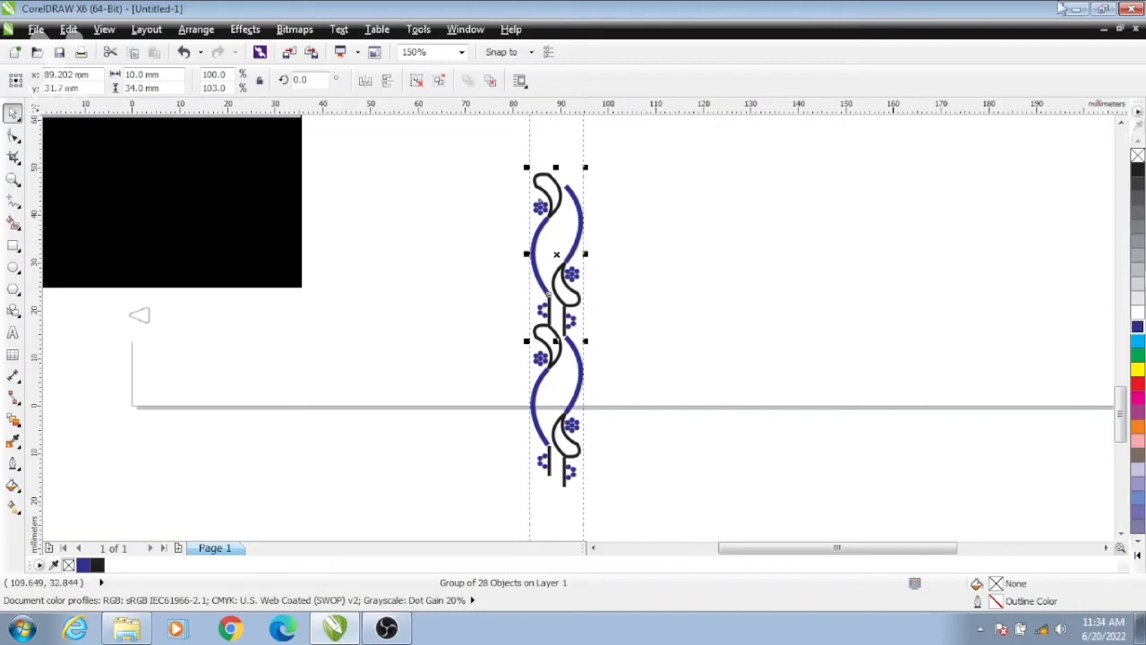
- Duplicate the 35.7 mm high motif group and nudge the copy to X 89.202 mm and Y 33 mm above the original
scroll(663, 483, down, 4)
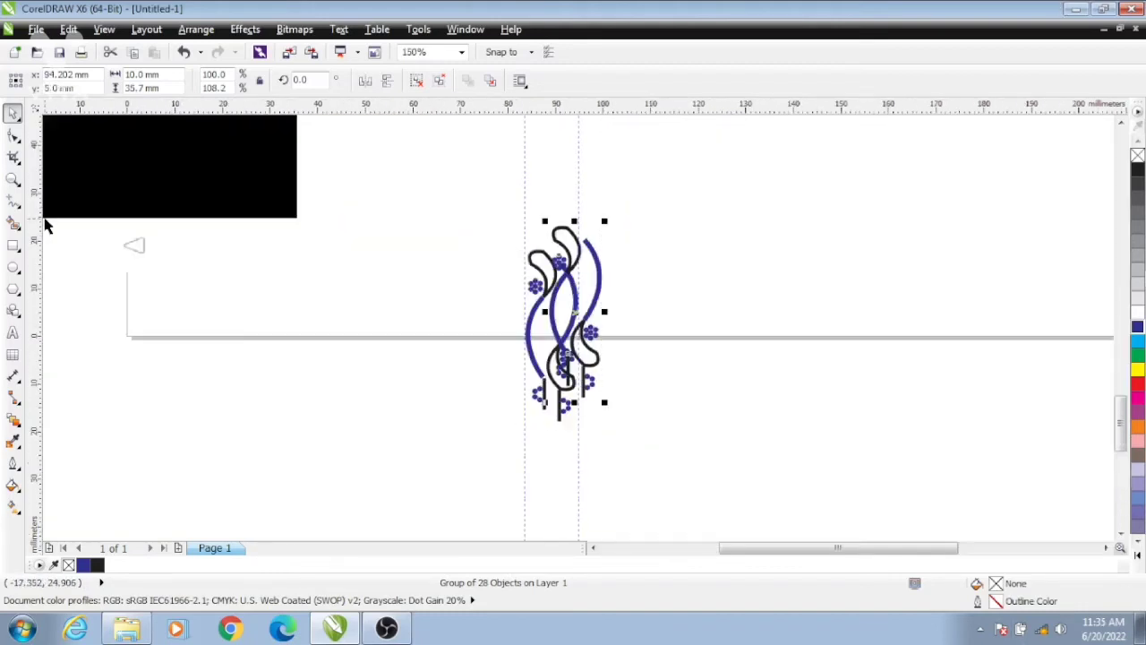
key(Up)
key(Up)
key(Up)
key(Up)
key(Up)
key(Up)
key(Up)
key(Up)
key(Up)
key(Up)
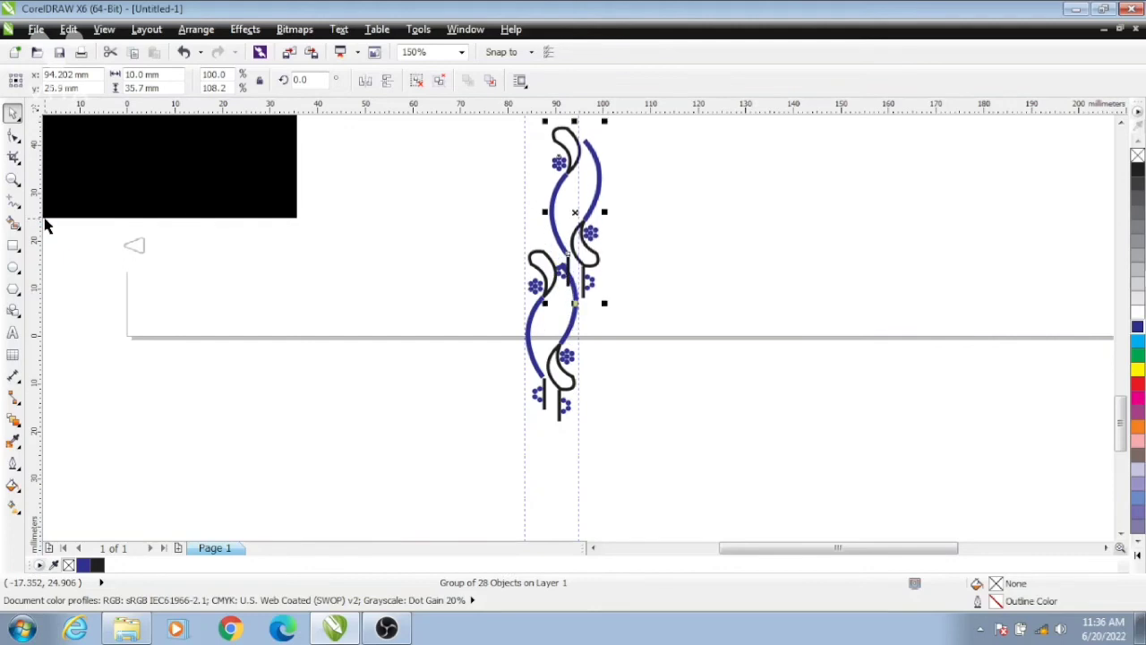
key(Left)
key(Left)
key(Left)
key(Left)
key(Left)
key(Left)
key(Up)
key(Up)
key(Up)
key(Up)
key(Up)
key(Up)
key(Up)
key(Up)
key(Left)
key(Up)
key(Up)
key(Up)
key(Up)
key(Up)
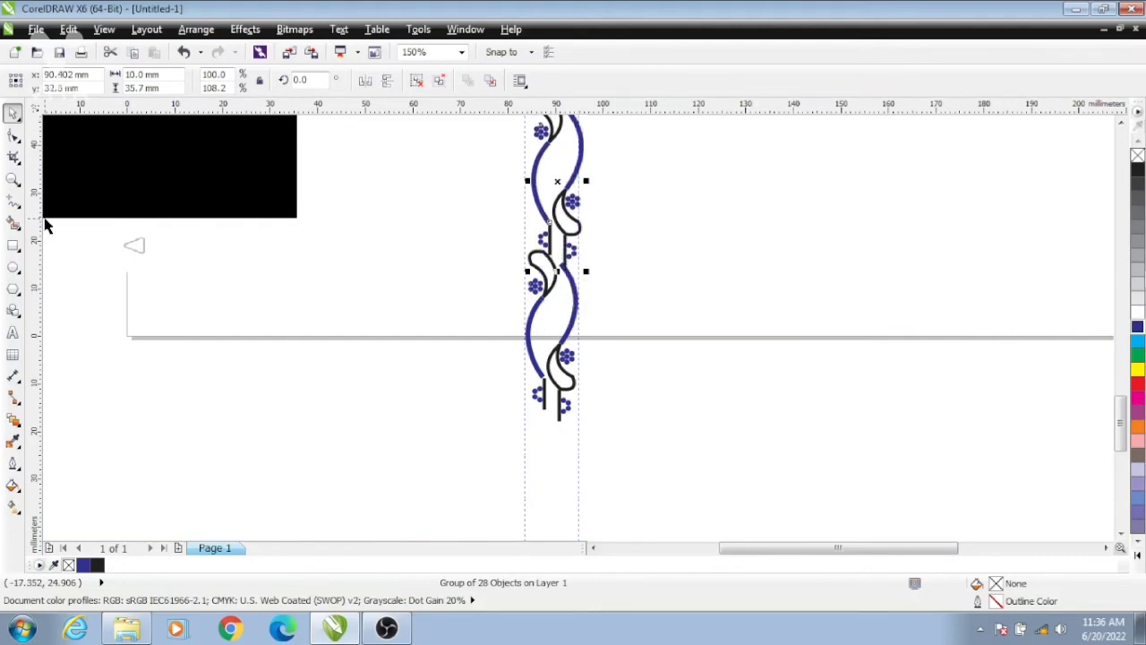
key(Left)
key(Left)
key(Left)
key(Left)
key(Left)
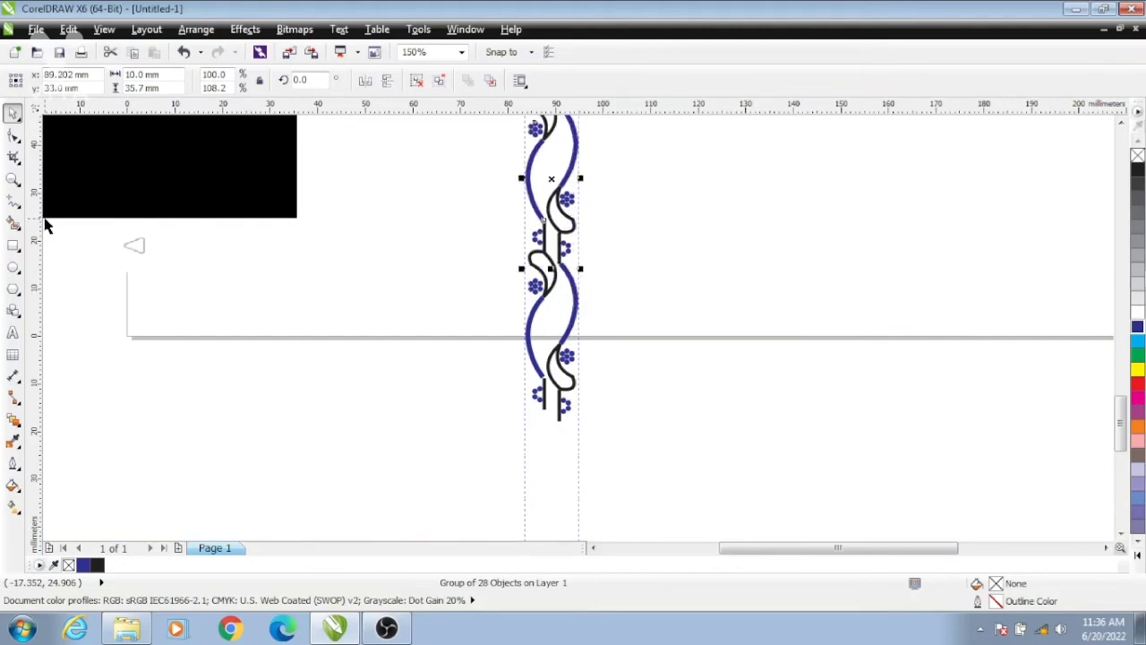
- Repeat the duplication upward with the same spacing to build a vertical column of six motifs
scroll(229, 400, down, 1)
click(1120, 123)
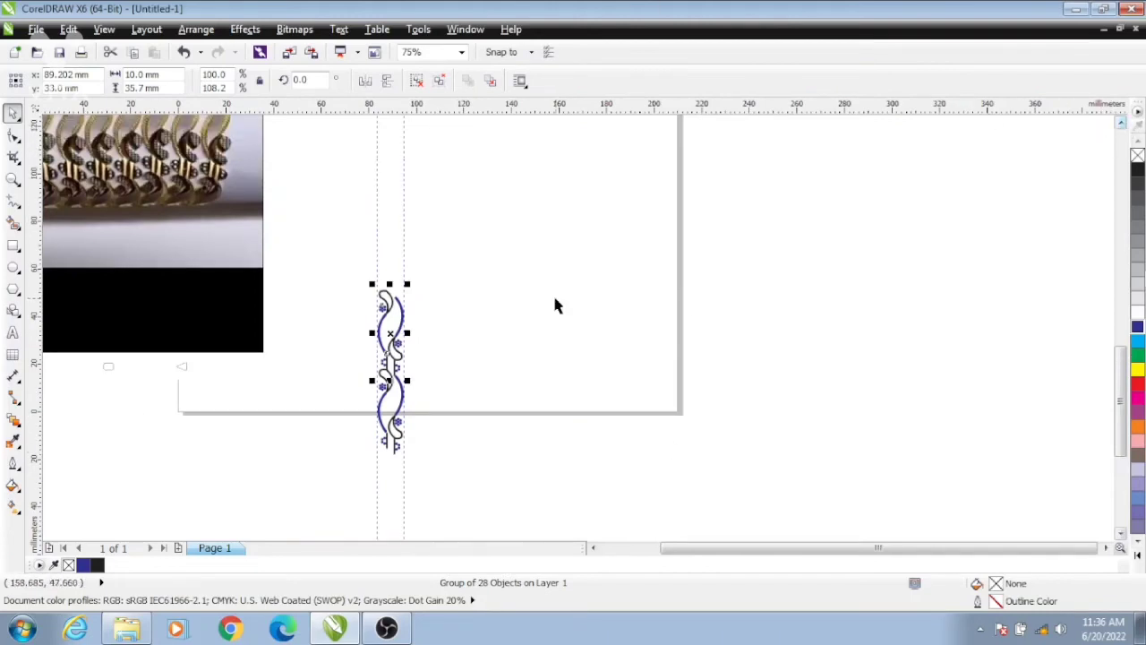
scroll(498, 295, up, 1)
key(ctrl+d)
scroll(517, 365, down, 1)
key(ctrl+d)
key(ctrl+d)
scroll(515, 377, down, 1)
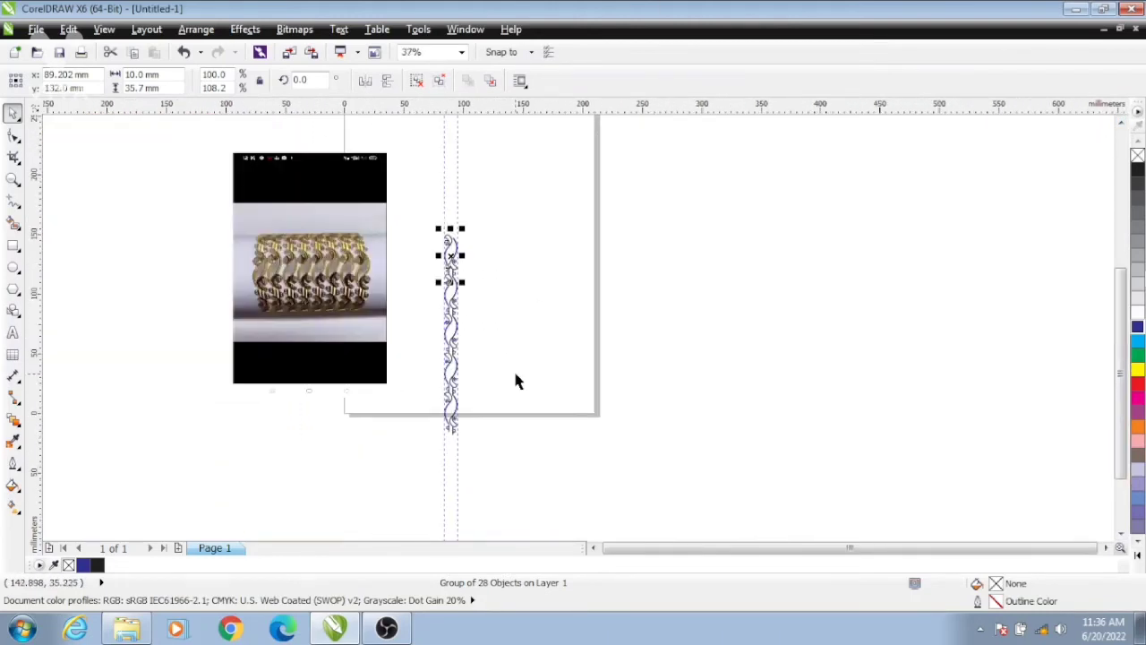
- Group the six stacked motifs and delete both vertical guidelines
drag(435, 183, 549, 509)
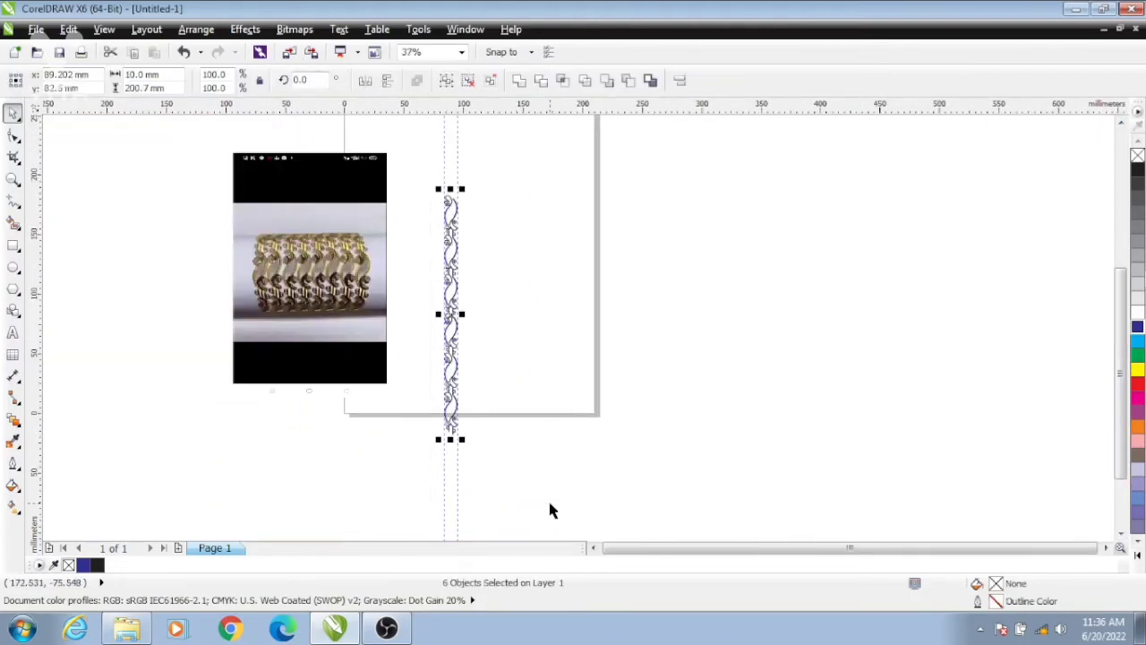
drag(417, 195, 558, 454)
key(ctrl+g)
click(458, 479)
key(Delete)
click(444, 489)
key(Delete)
scroll(437, 208, up, 1)
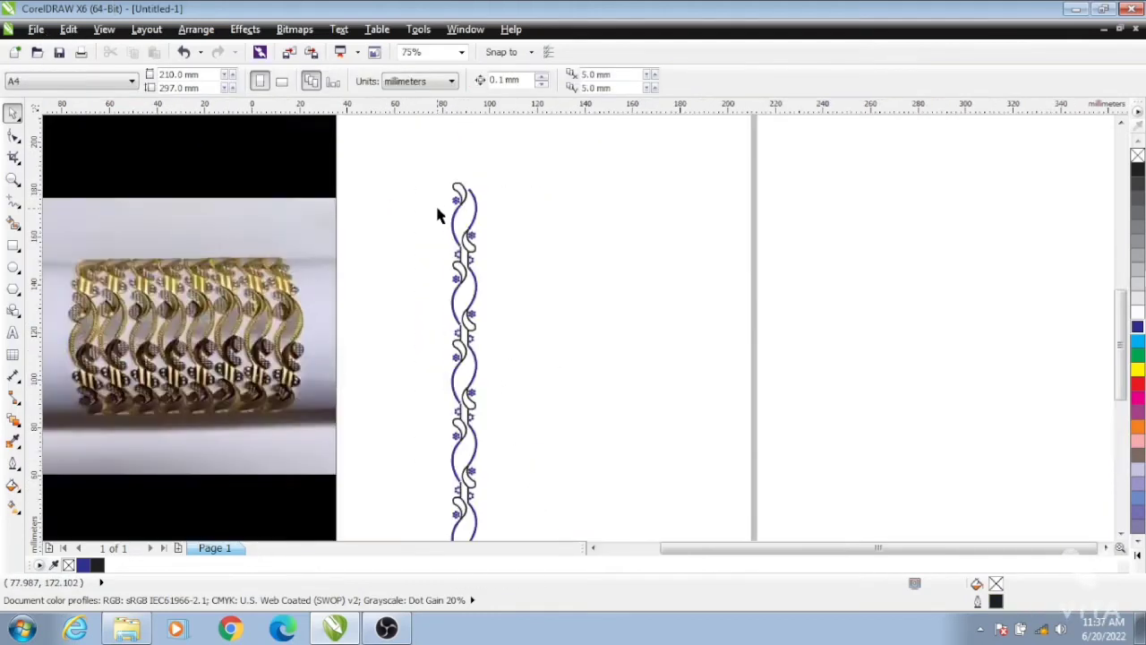
scroll(437, 208, down, 1)
drag(420, 179, 519, 457)
key(ctrl+d)
key(ctrl+d)
key(ctrl+z)
key(ctrl+z)
key(ctrl+z)
- Delete the vertical guideline along the motif column and center the column on the page
drag(421, 182, 541, 509)
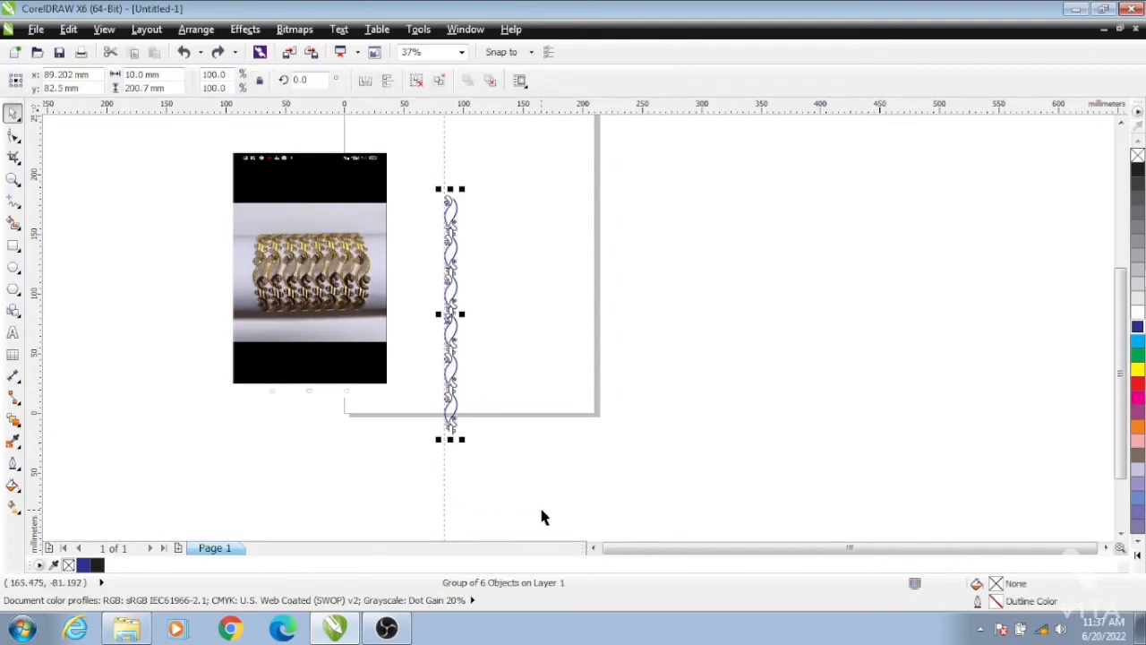
click(443, 488)
key(Delete)
drag(423, 184, 569, 502)
key(p)
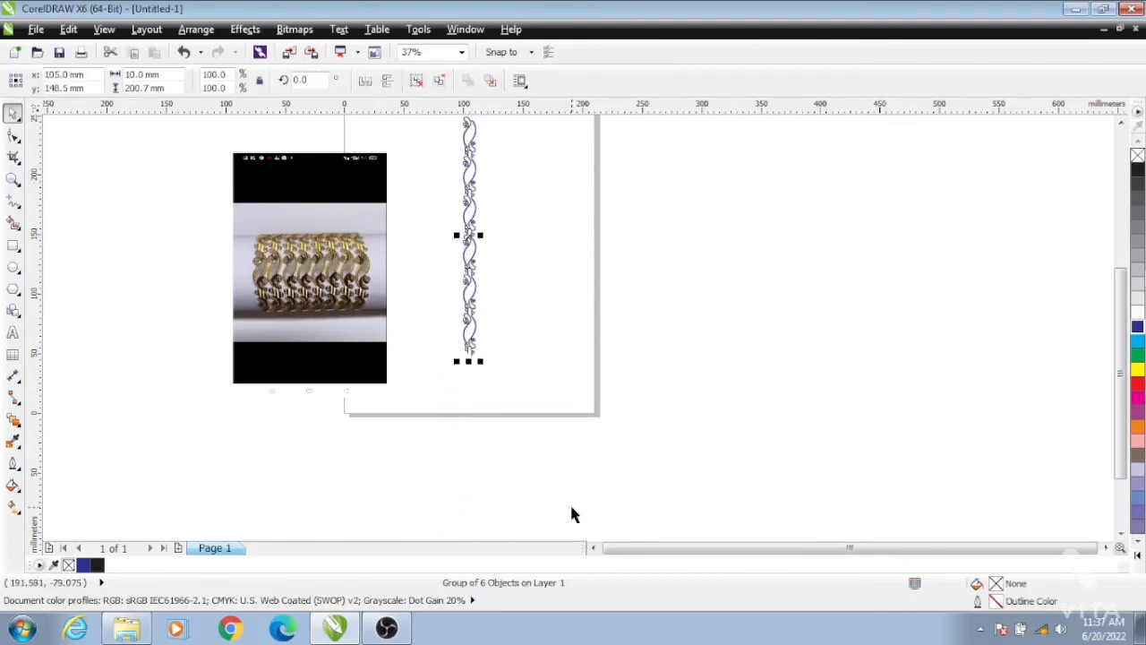
- Move the bangle photo off the page to about X -153 mm and Y 91 mm
scroll(527, 266, up, 1)
scroll(365, 254, down, 2)
drag(422, 324, 348, 339)
scroll(284, 341, up, 1)
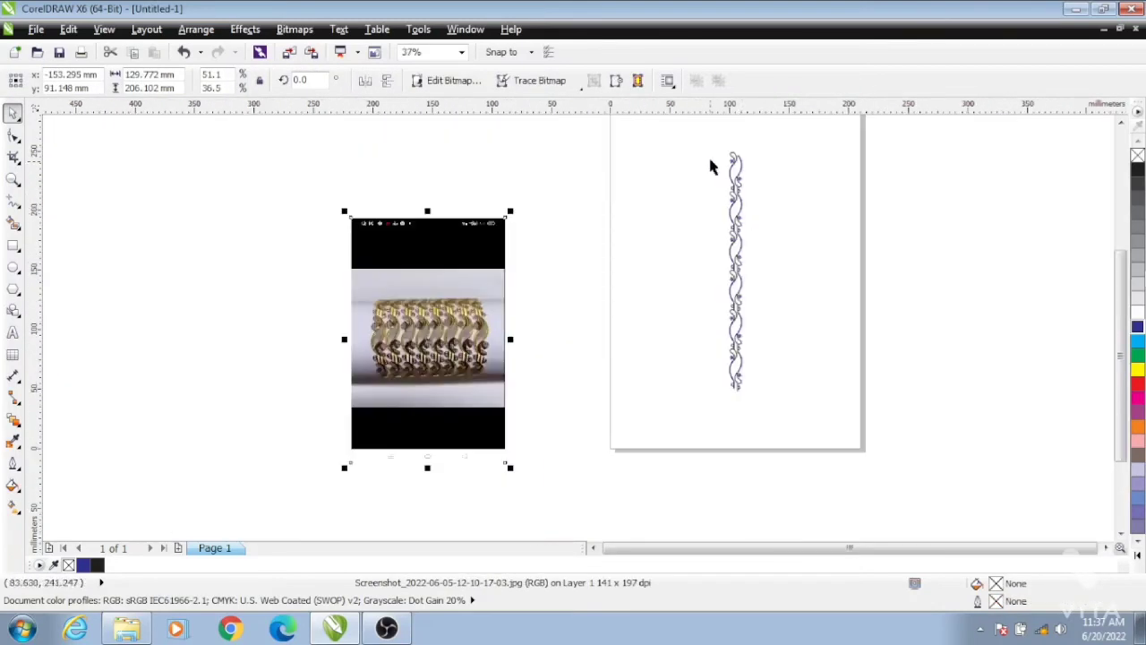
click(711, 166)
- Draw a tall rectangle about 21 mm wide between the photo and the page and set its height to 200 mm
click(13, 245)
drag(579, 198, 611, 498)
click(143, 87)
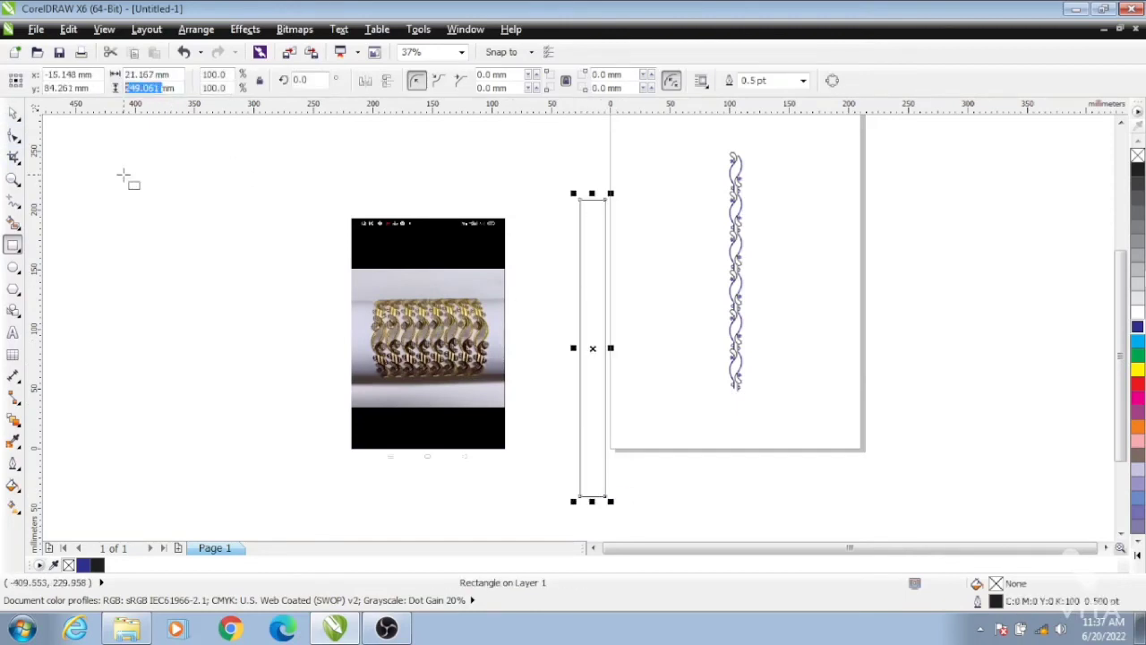
- Give the rectangle a red outline 3.0 pt wide
click(802, 81)
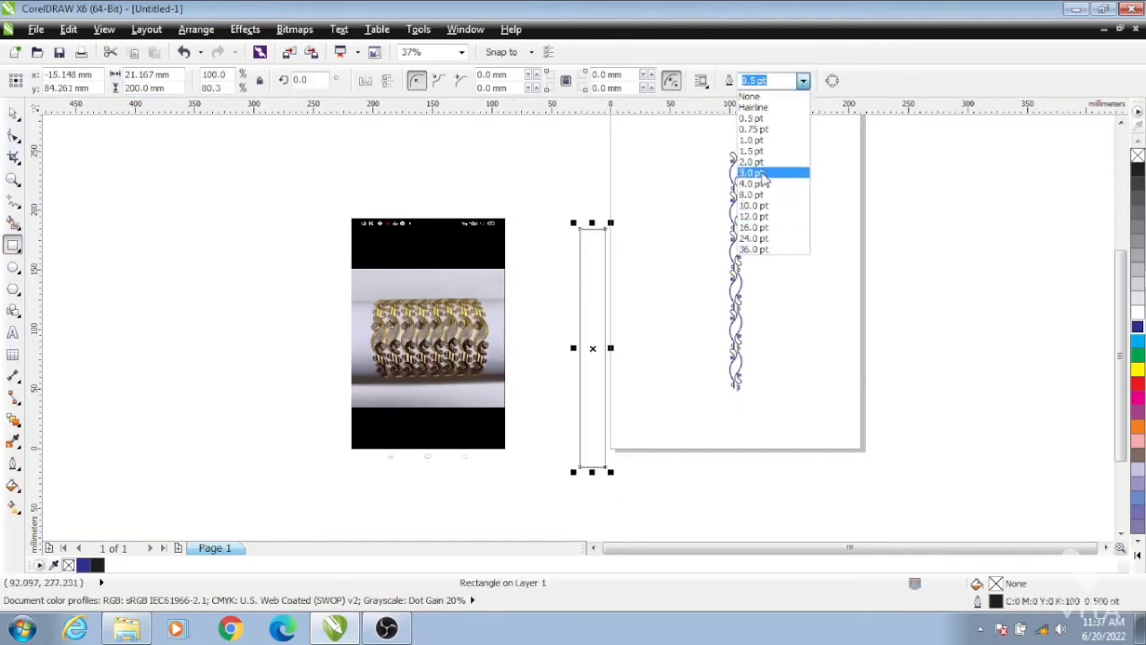
click(757, 230)
right_click(1137, 383)
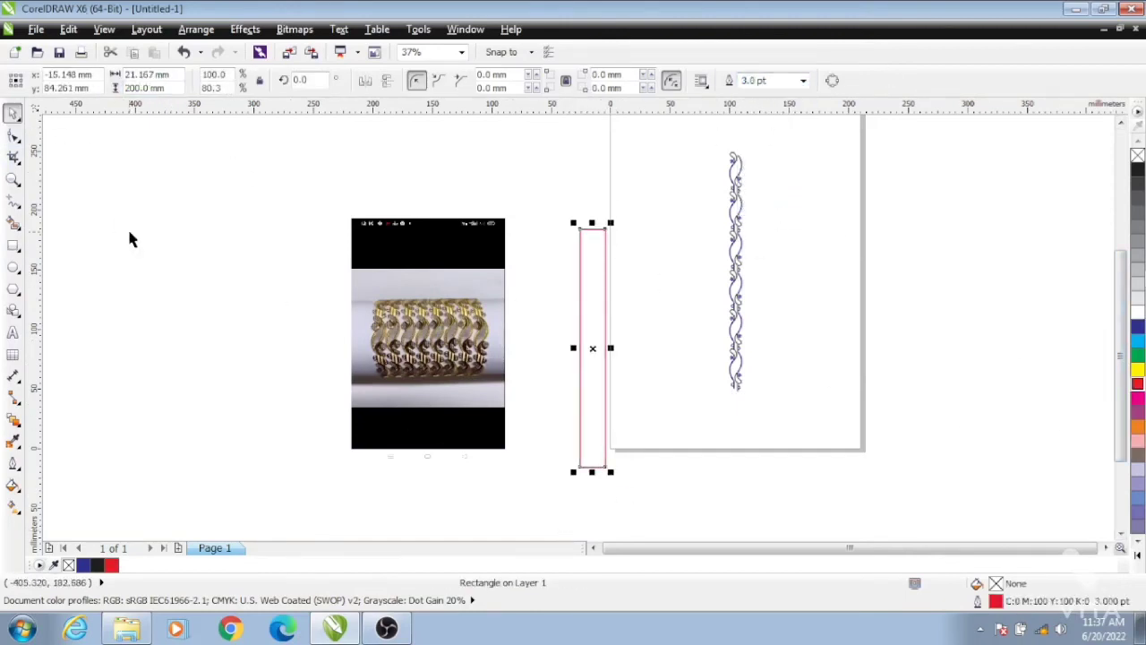
- Center the red rectangle on the page around the motif column and group the two
key(p)
click(768, 357)
scroll(769, 358, up, 2)
scroll(637, 345, down, 2)
click(1120, 122)
drag(567, 154, 716, 472)
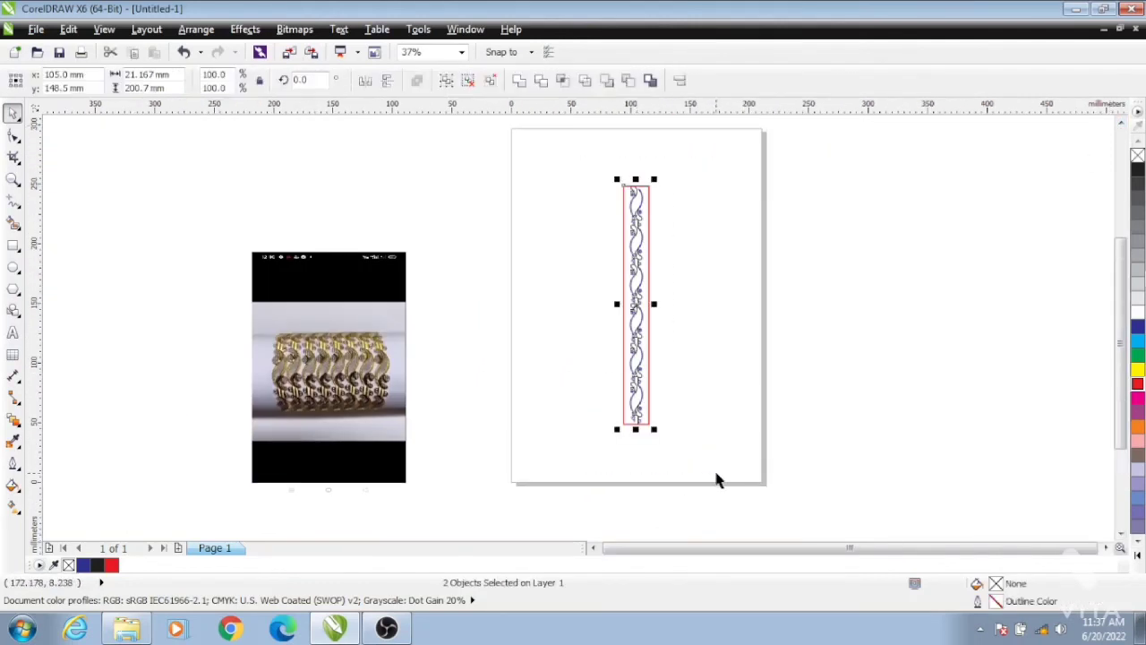
key(ctrl+g)
- Duplicate the framed strip and nudge the copy rightward, about 28 mm from the original
key(ctrl+d)
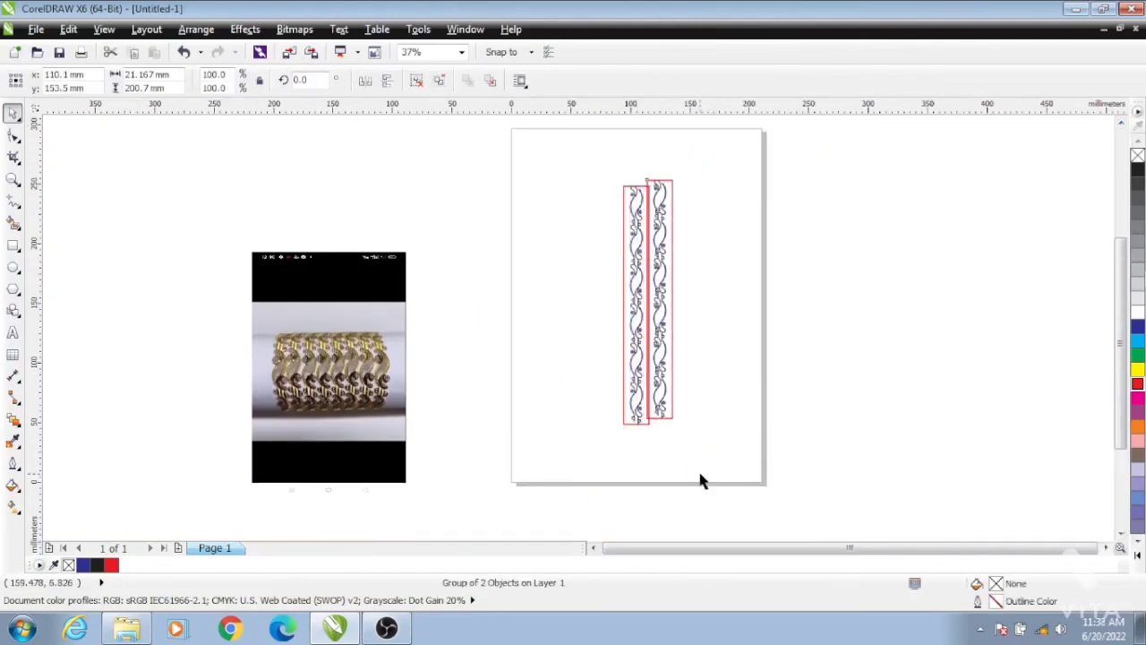
key(Right)
key(Right)
key(Right)
- Repeat the duplication with the same spacing to make a row of seven framed strips
key(ctrl+d)
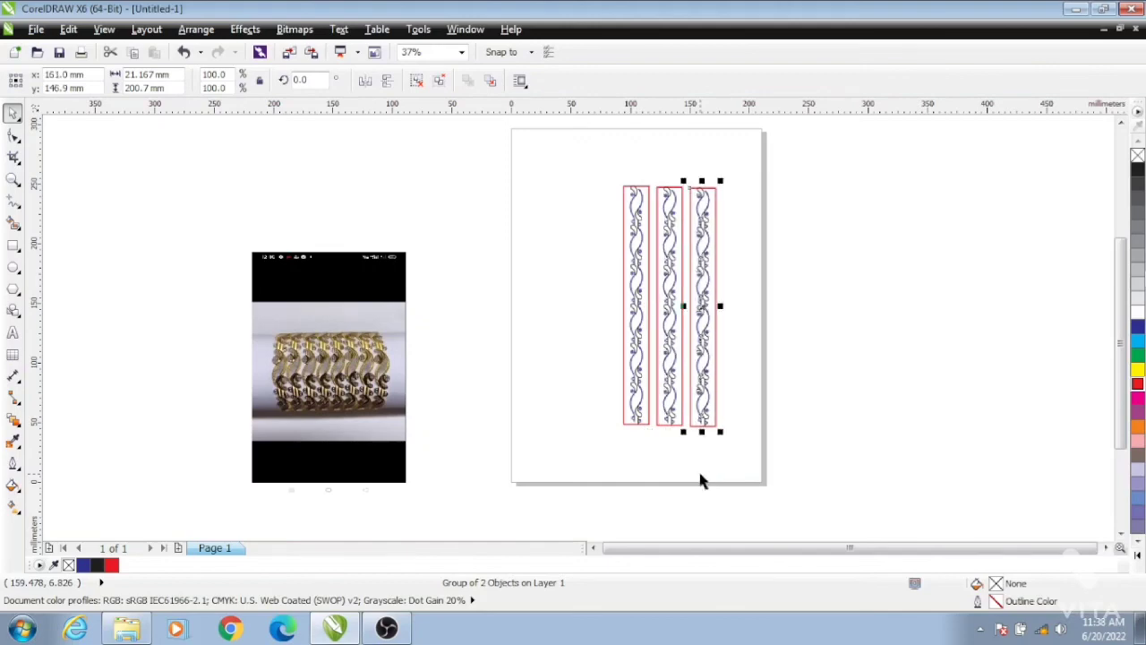
key(ctrl+d)
key(ctrl+d)
key(ctrl+d)
key(ctrl+d)
- Move the bangle photo well left of the page, to X -213.937 mm and Y 160.814 mm
scroll(768, 438, down, 1)
click(573, 430)
drag(568, 418, 630, 391)
click(832, 399)
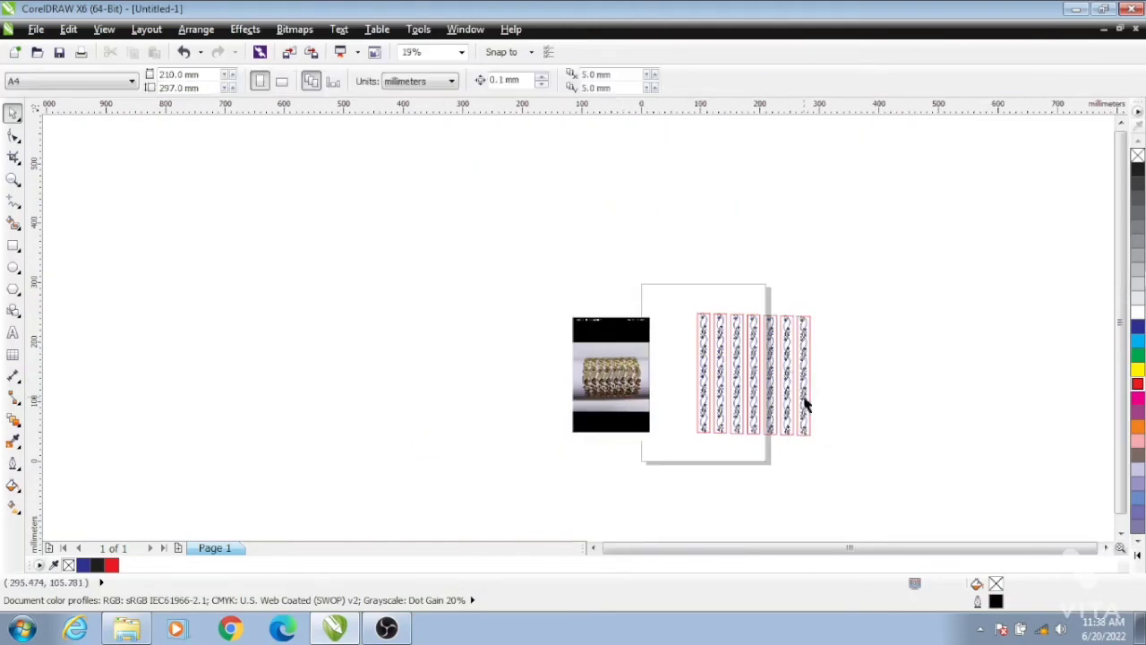
scroll(762, 393, up, 2)
scroll(762, 394, down, 1)
scroll(747, 396, up, 1)
scroll(748, 397, down, 1)
drag(460, 364, 266, 338)
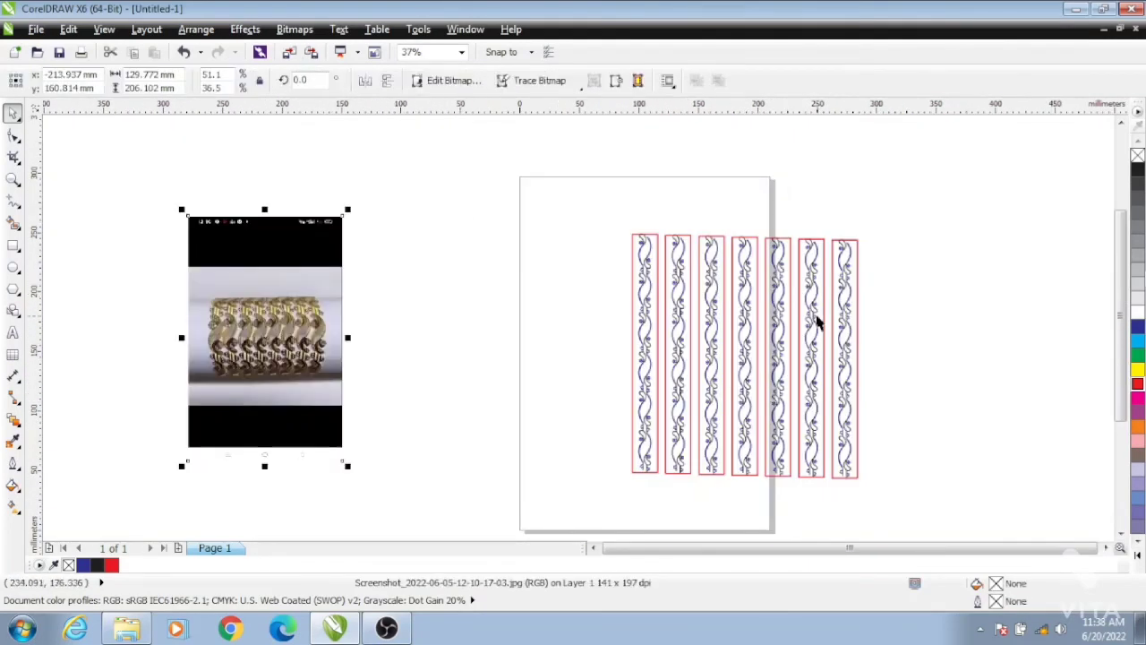
- Place the bangle photo beside the first framed strip at X -0.153 mm and Y 134.003 mm for comparison
drag(915, 371, 671, 539)
scroll(866, 304, up, 1)
scroll(866, 312, down, 1)
drag(254, 323, 506, 358)
scroll(704, 349, up, 1)
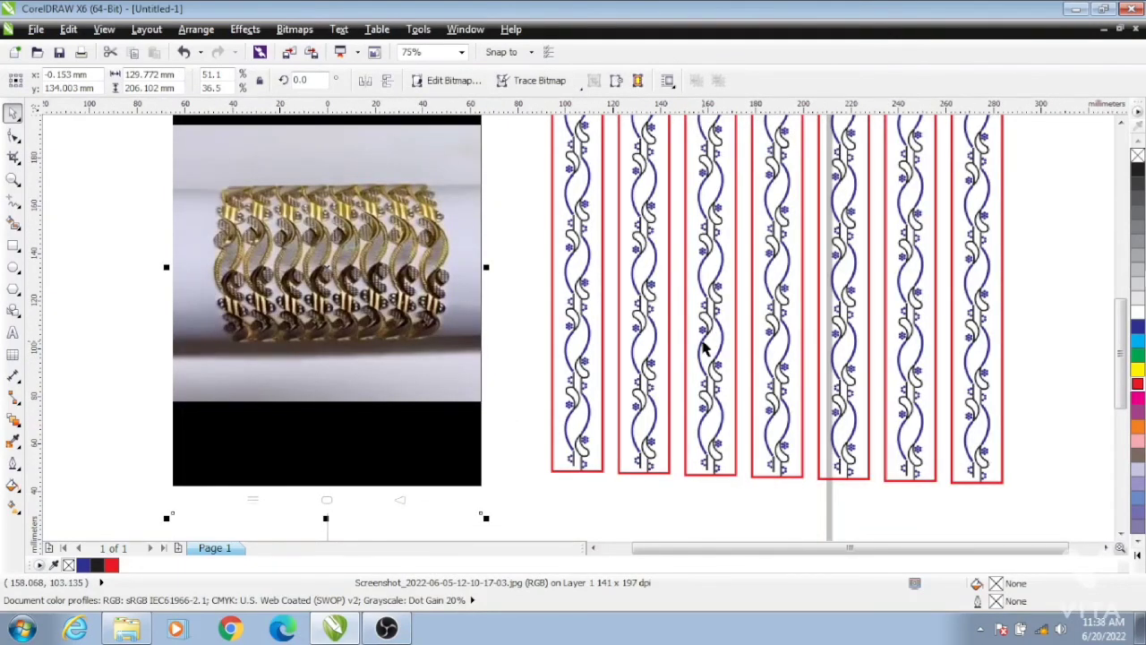
scroll(705, 349, down, 1)
click(385, 627)
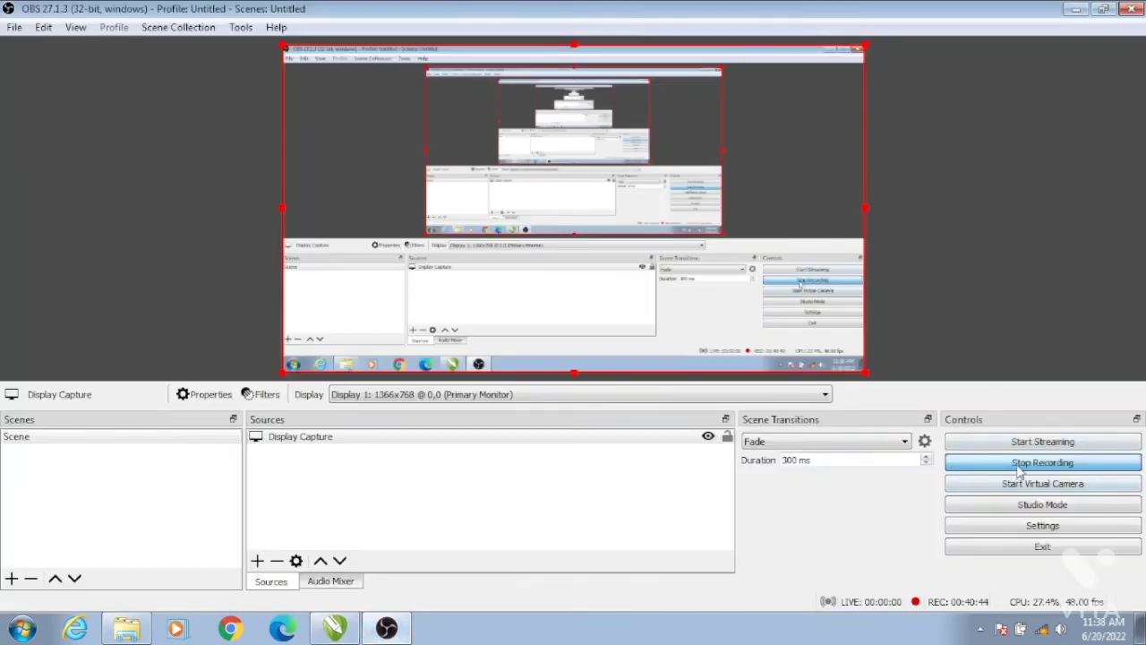